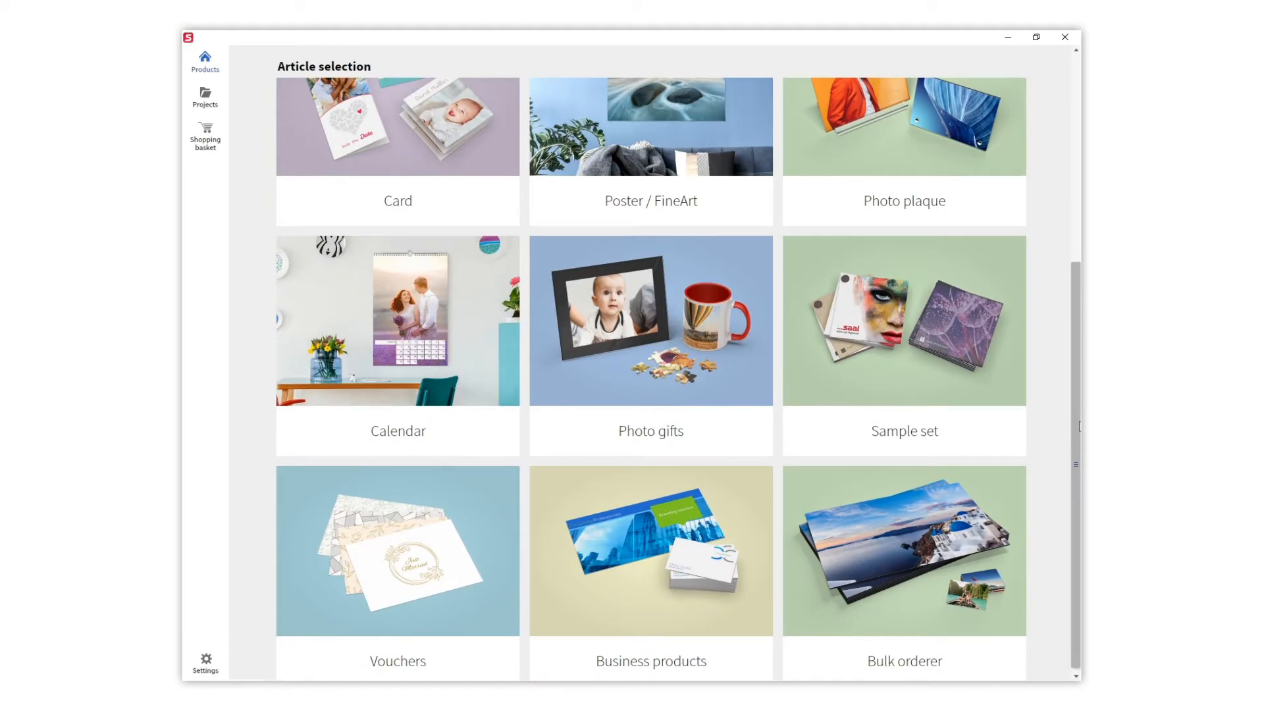
- Choose the 19 x 19 Photo Book from the standard photo books and start designing it with a glossy, unpadded cover
drag(1079, 427, 1064, 192)
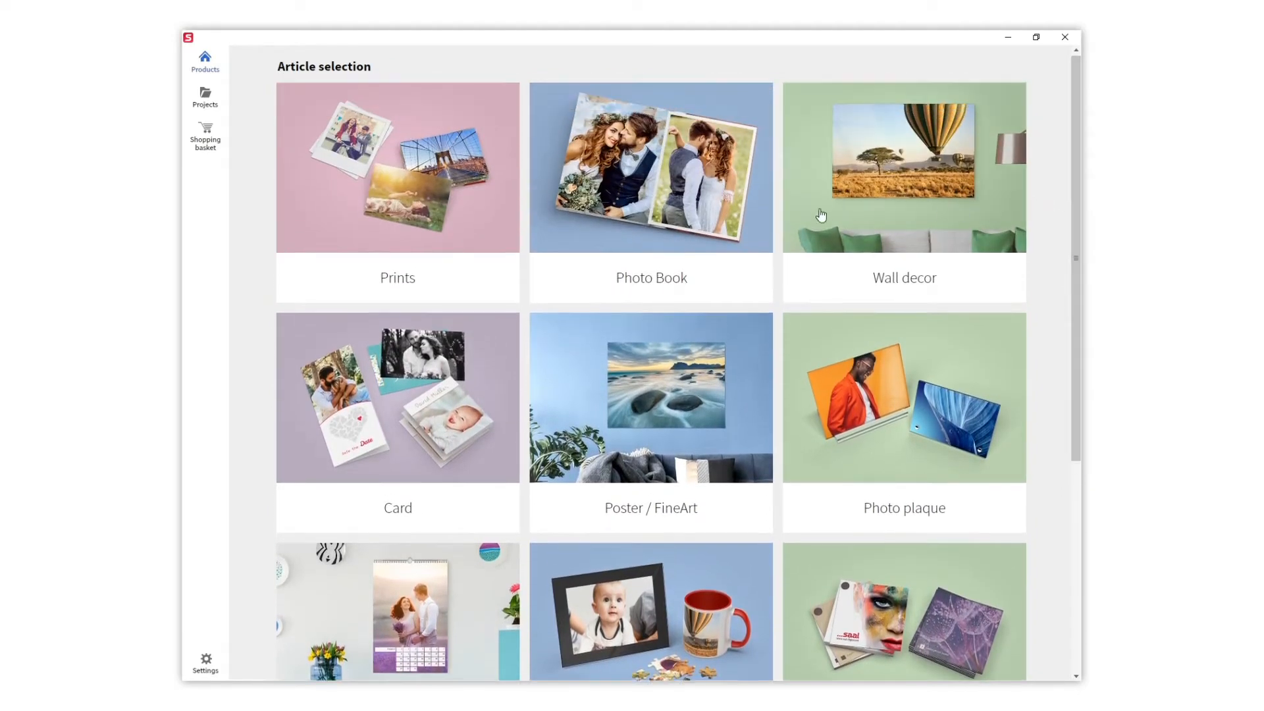
click(724, 236)
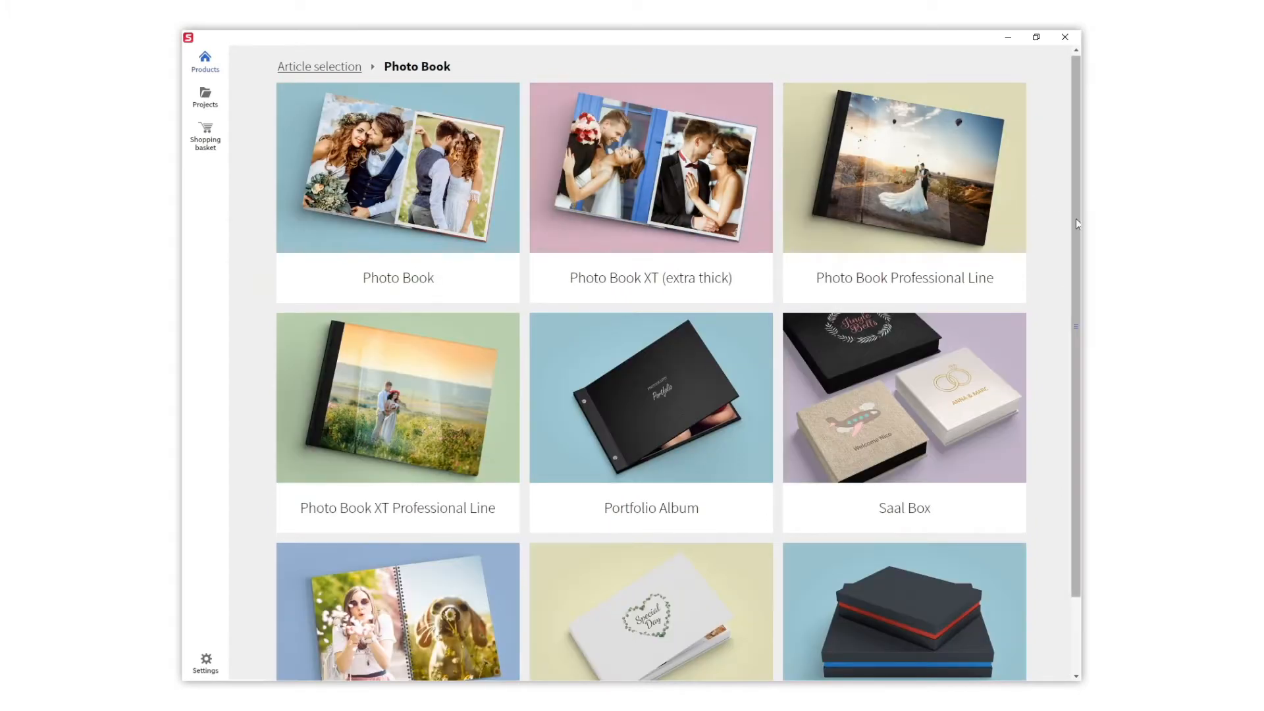
mouse_move(1076, 219)
mouse_down()
mouse_move(1070, 281)
mouse_move(1061, 224)
mouse_up()
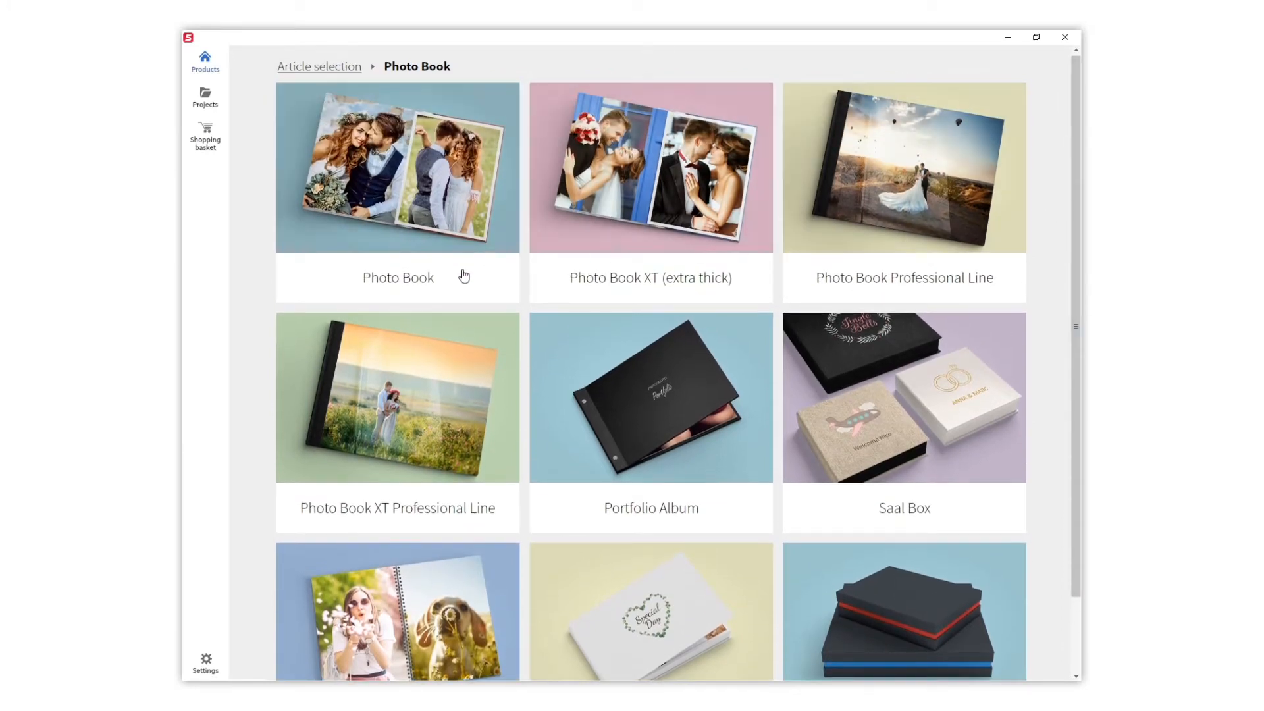
click(464, 275)
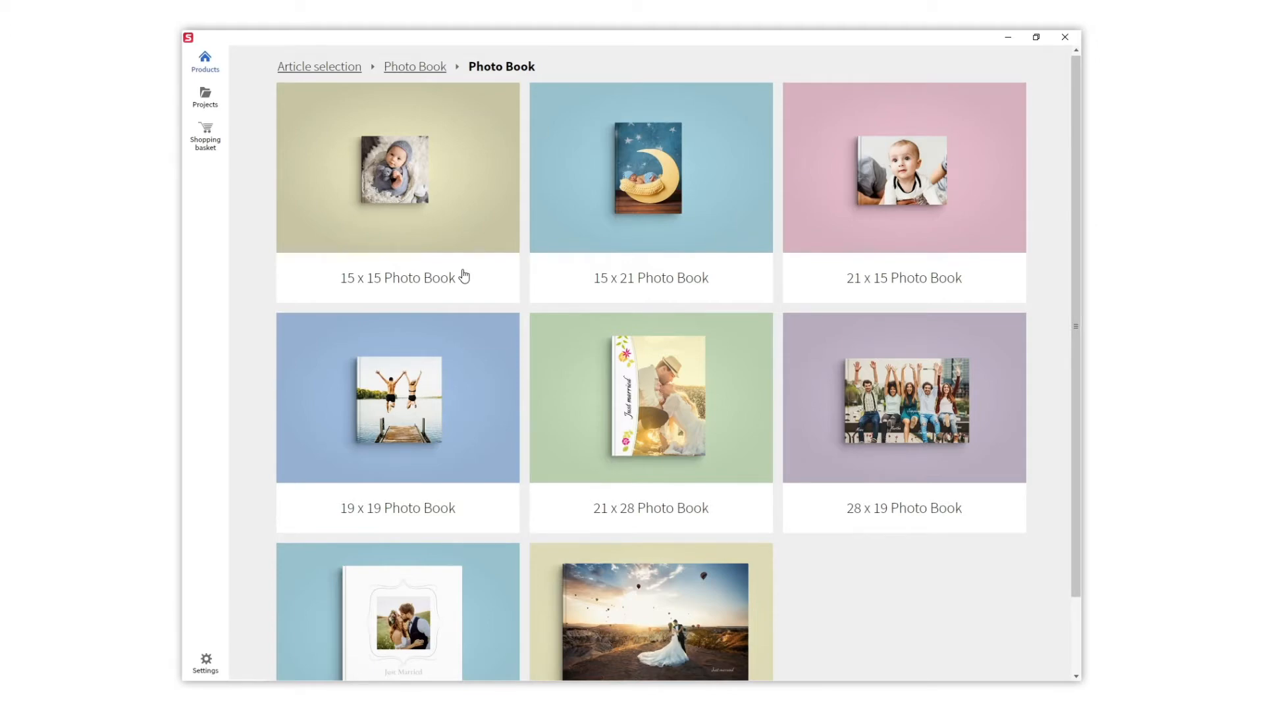
click(494, 401)
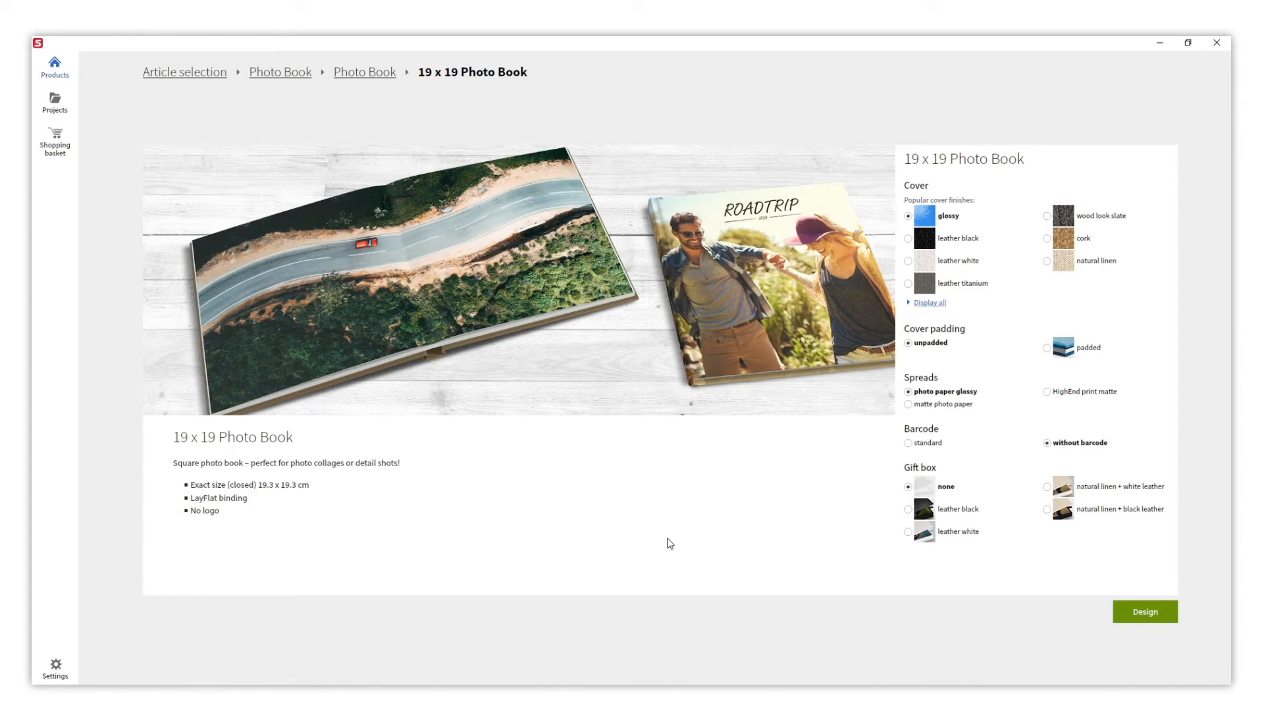
click(1121, 614)
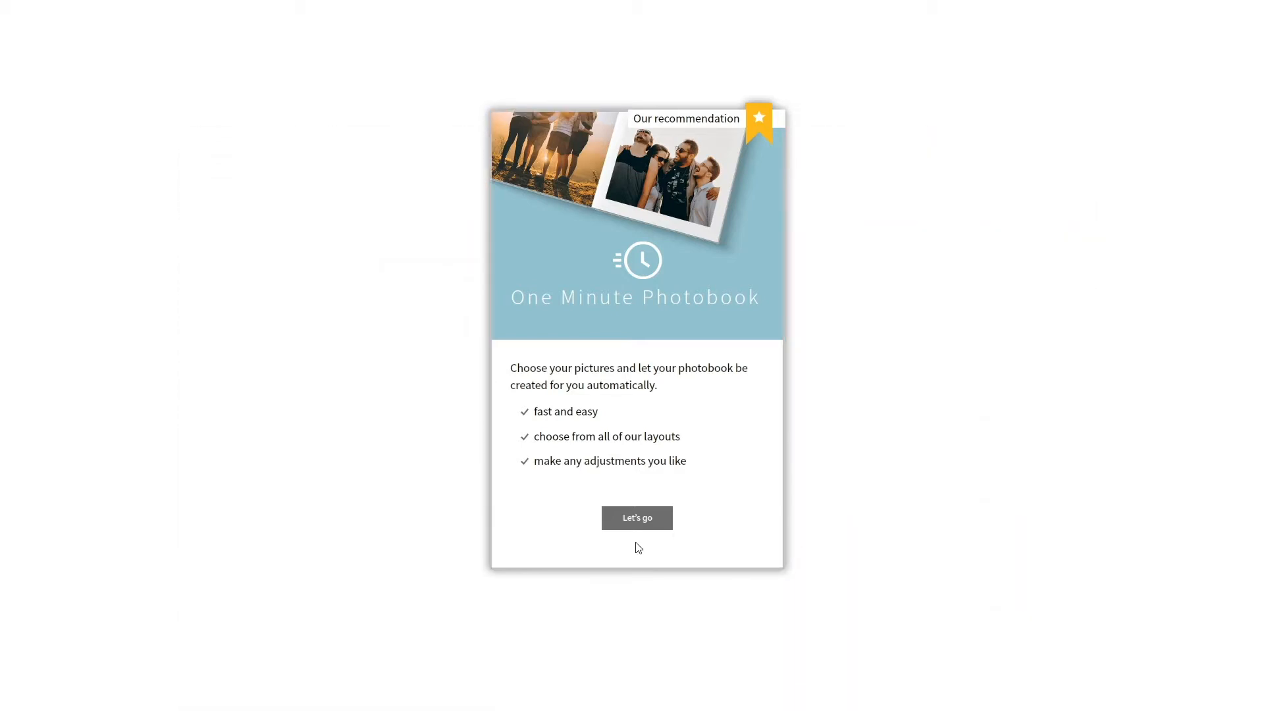
- Start the One Minute Photobook wizard with the Floral Ornaments design line
click(638, 462)
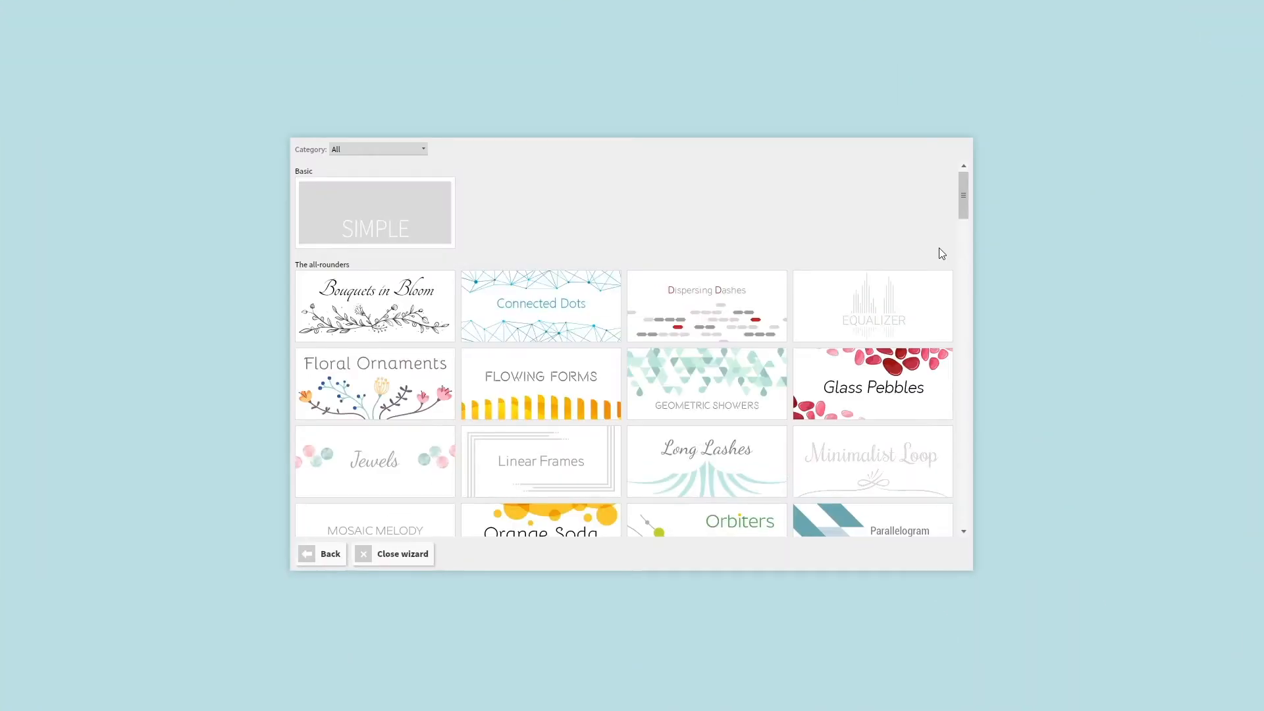
mouse_move(961, 214)
mouse_down()
mouse_move(958, 520)
mouse_move(947, 211)
mouse_up()
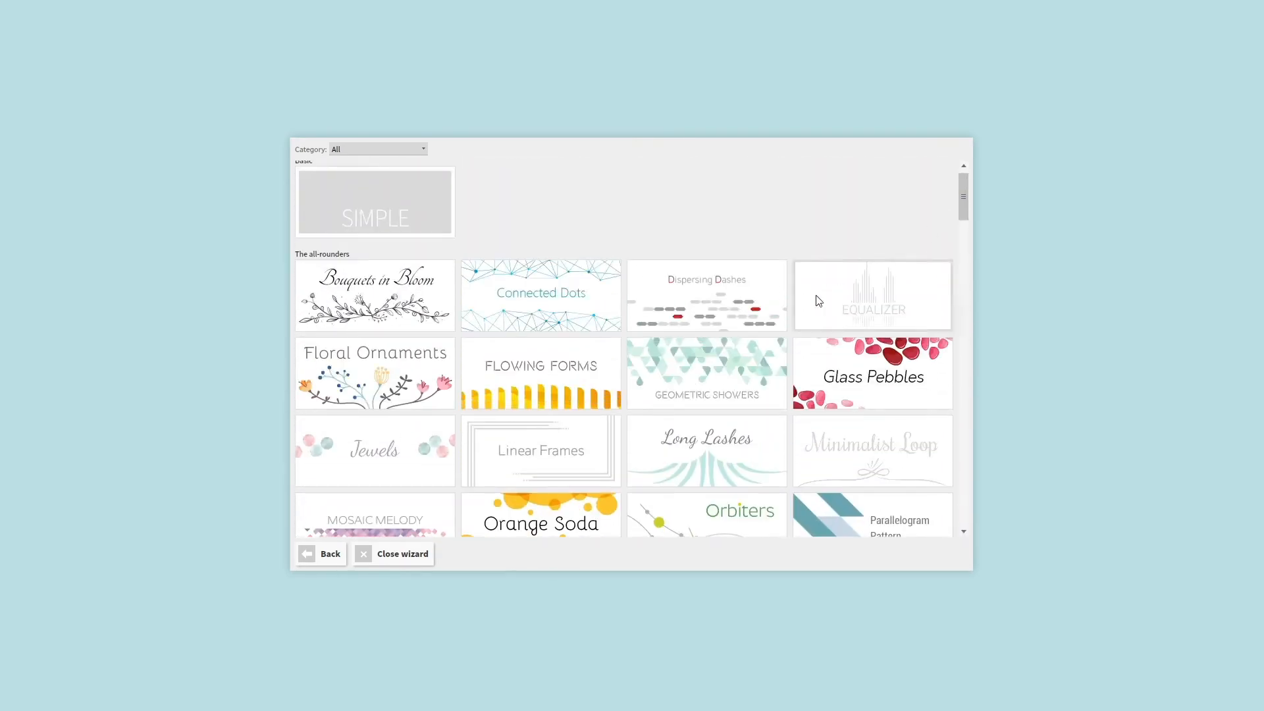
click(395, 372)
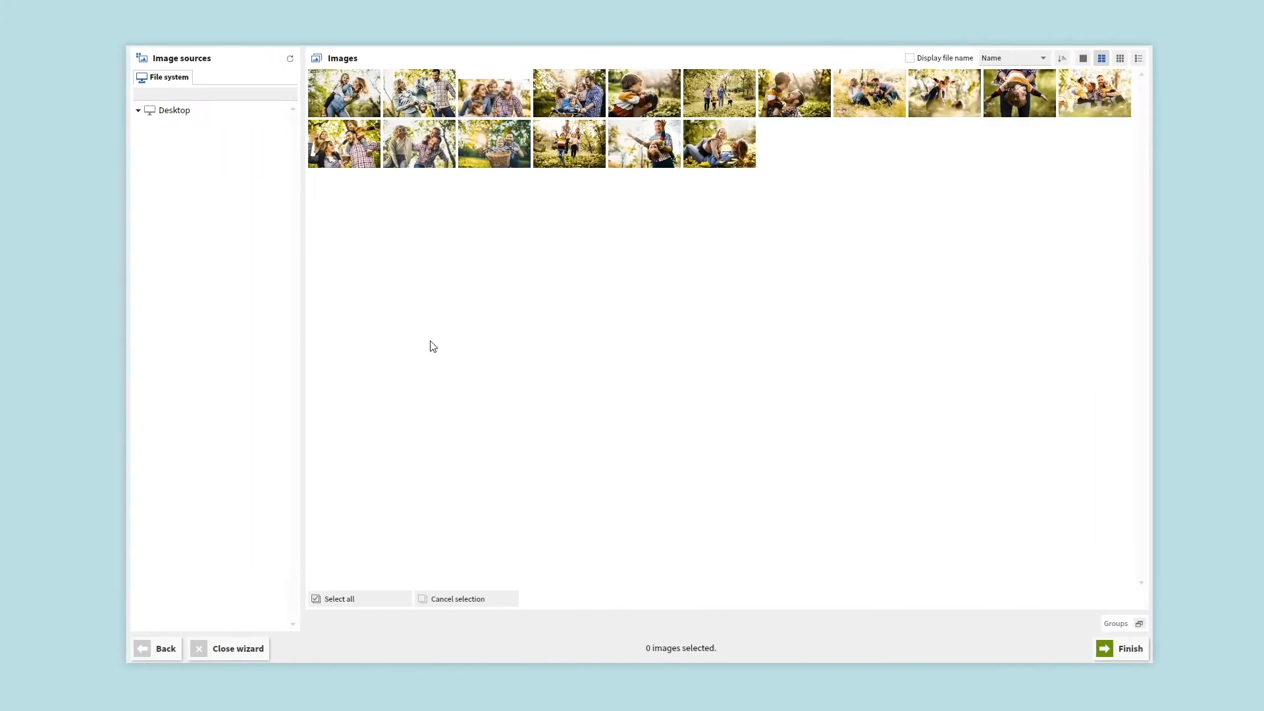
- Select all images in the folder for the book and accept the recommended 32 pages
click(31, 99)
click(409, 96)
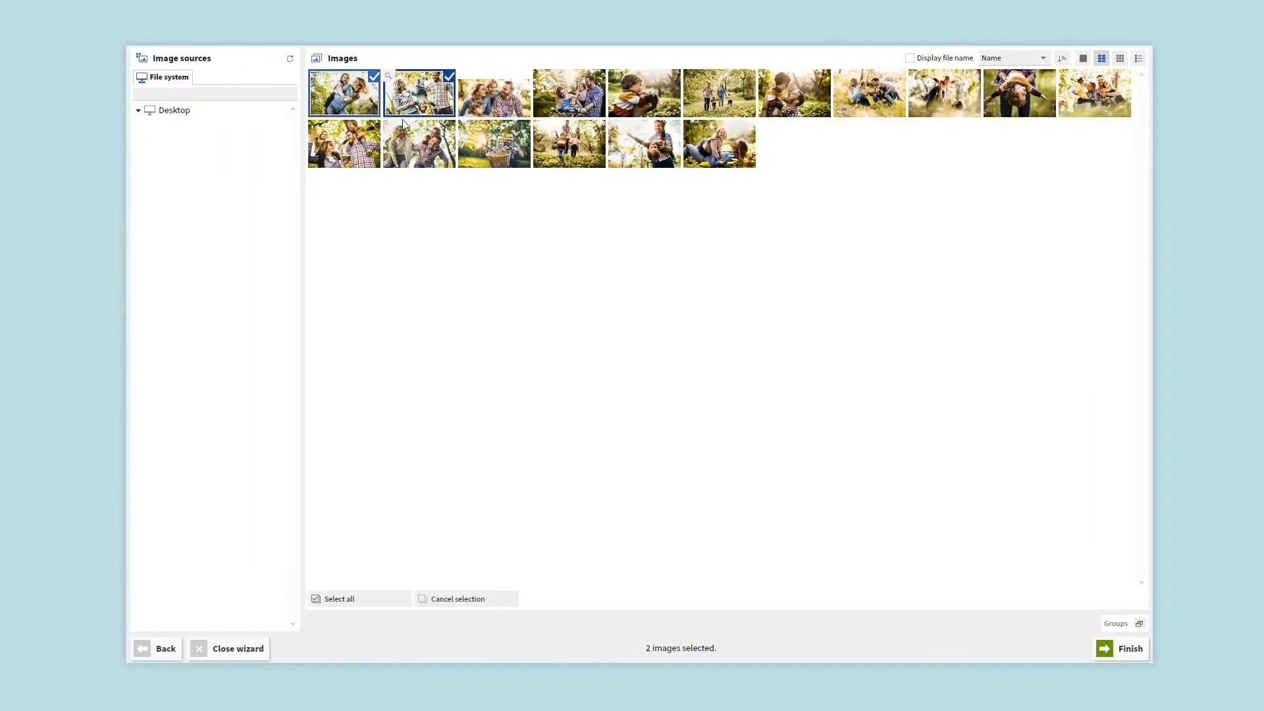
click(362, 601)
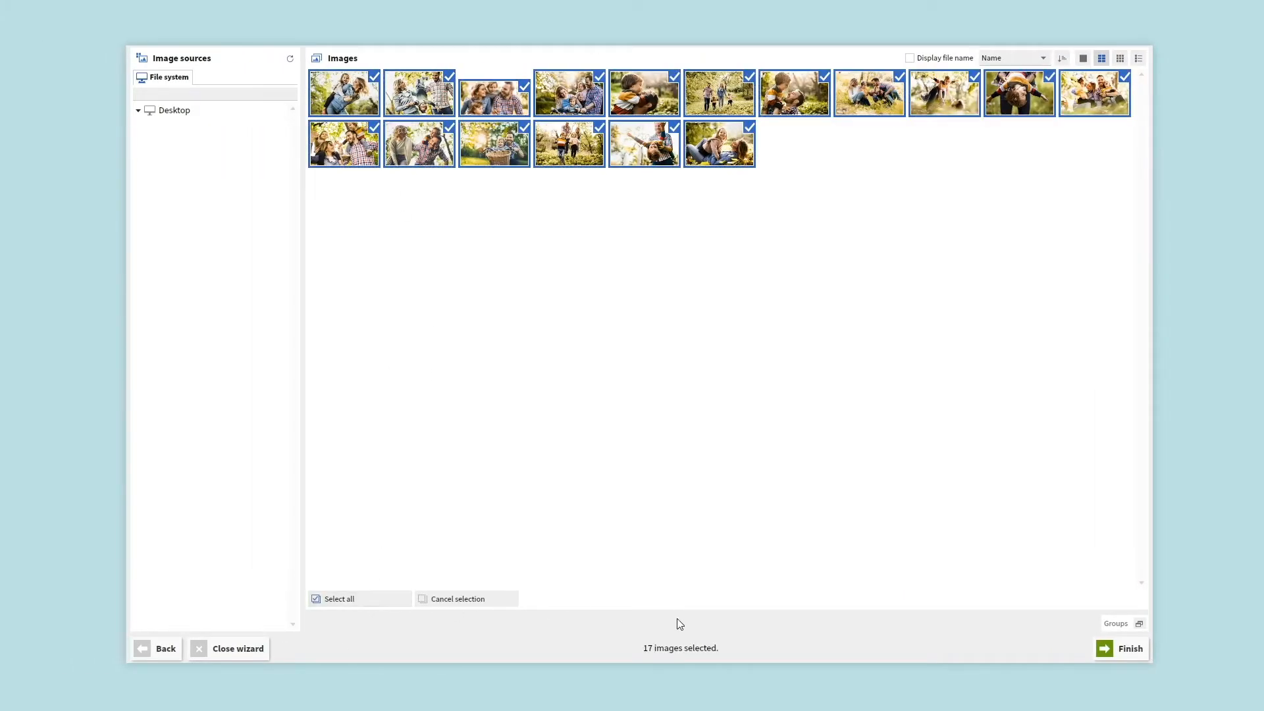
click(1123, 654)
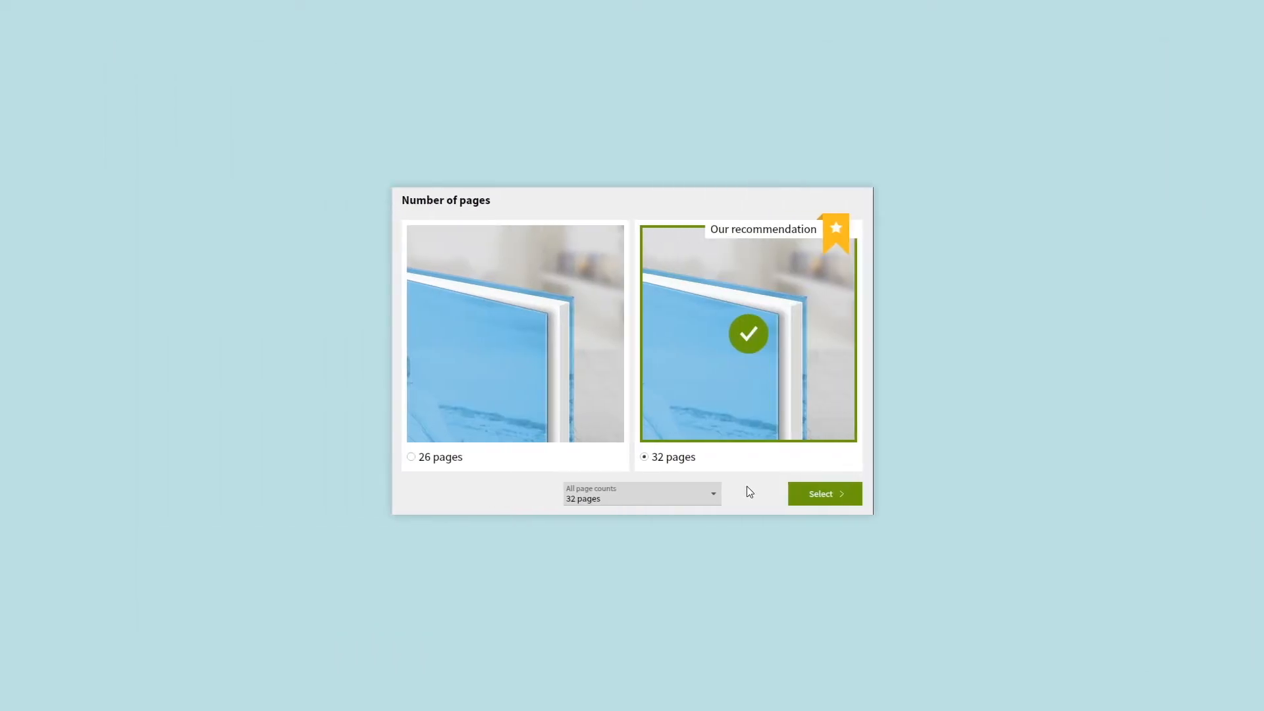
click(804, 495)
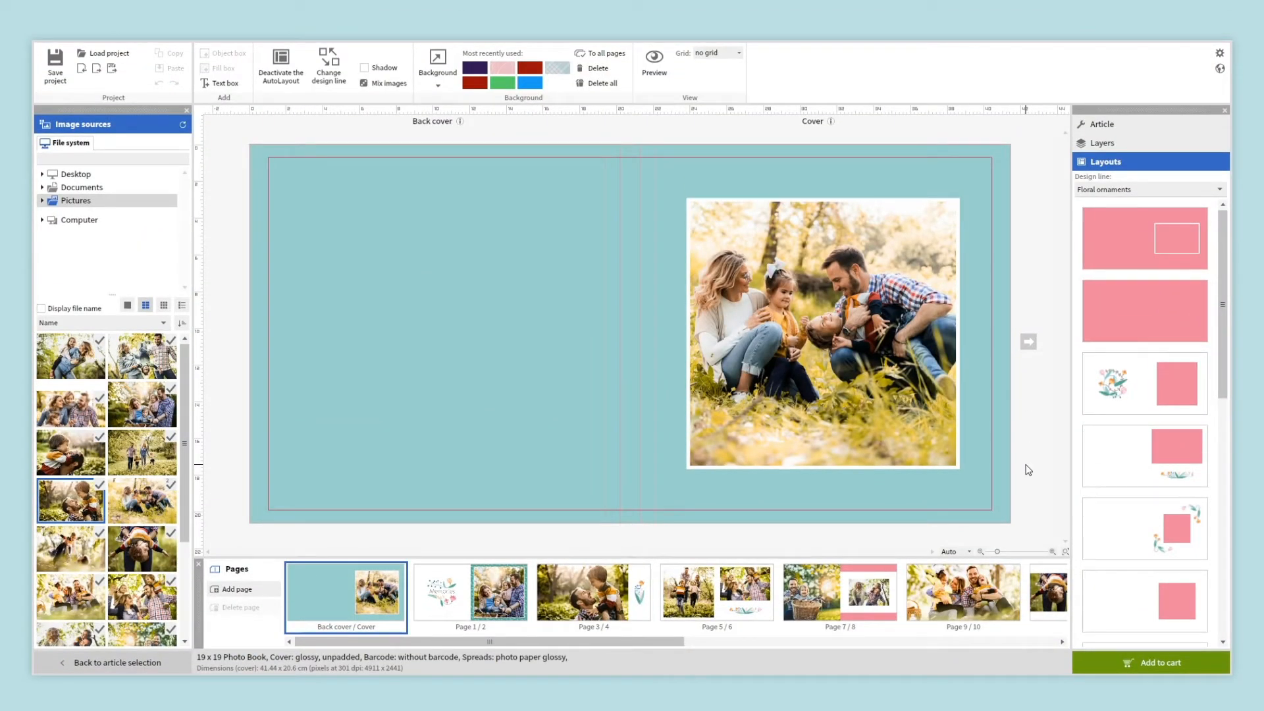
- Mirror the large father-and-son photo on pages 3/4 horizontally, enlarge its image detail and reposition it within the frame
click(503, 586)
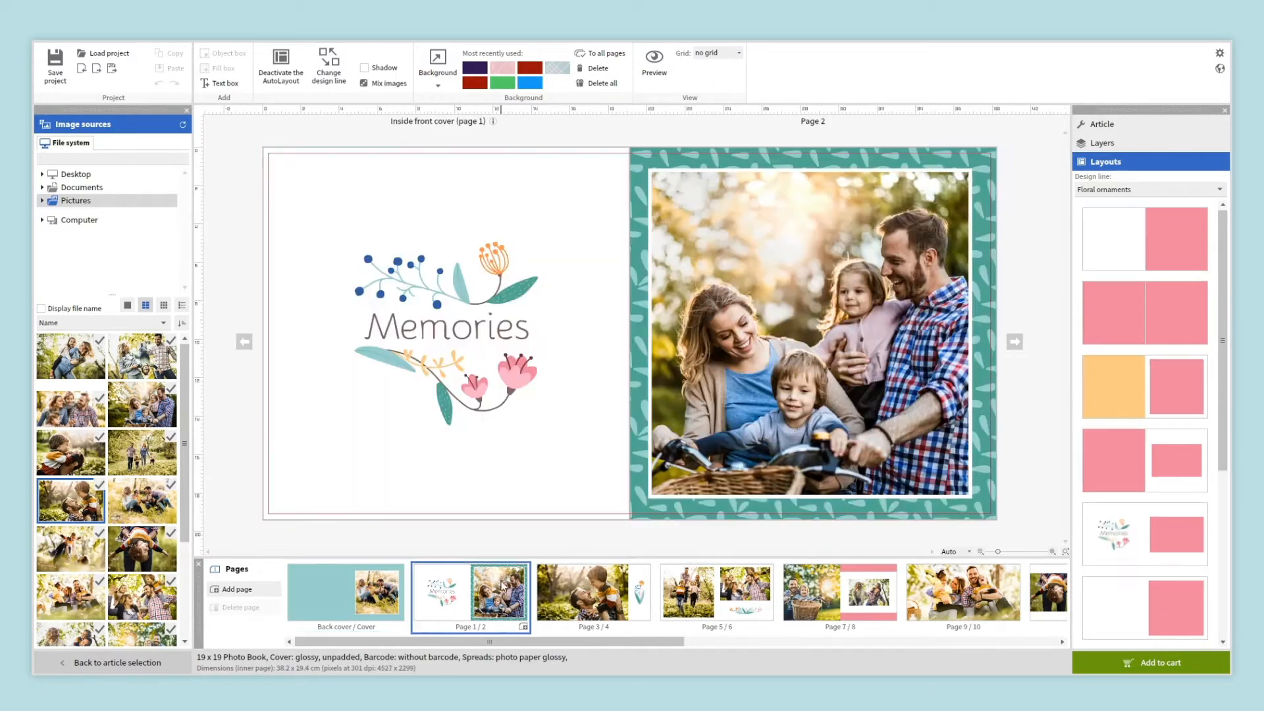
click(564, 607)
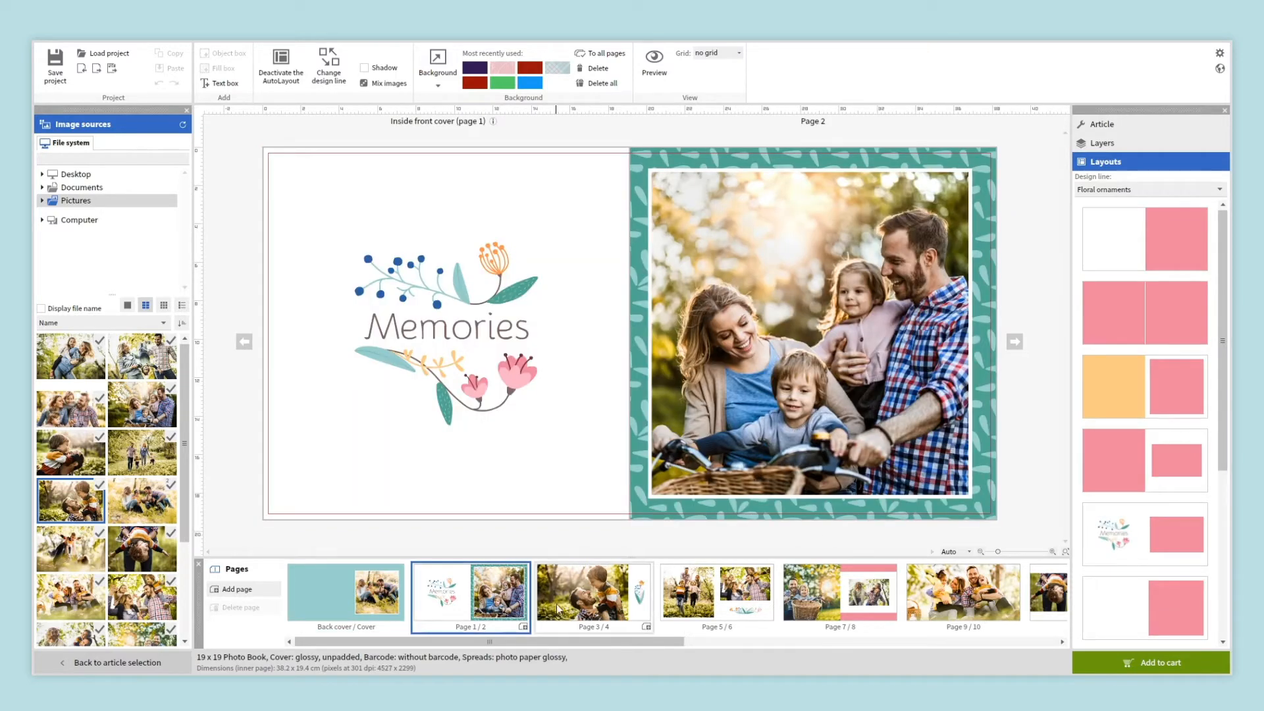
click(698, 430)
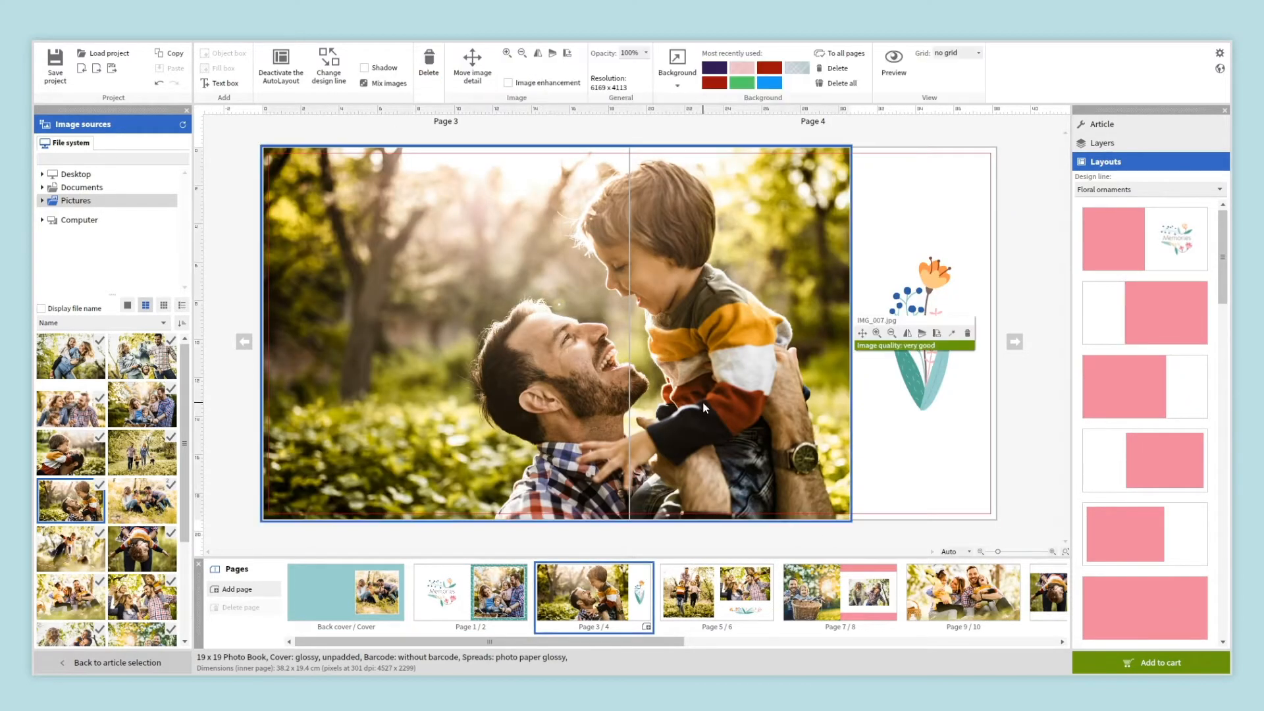
click(906, 333)
click(877, 333)
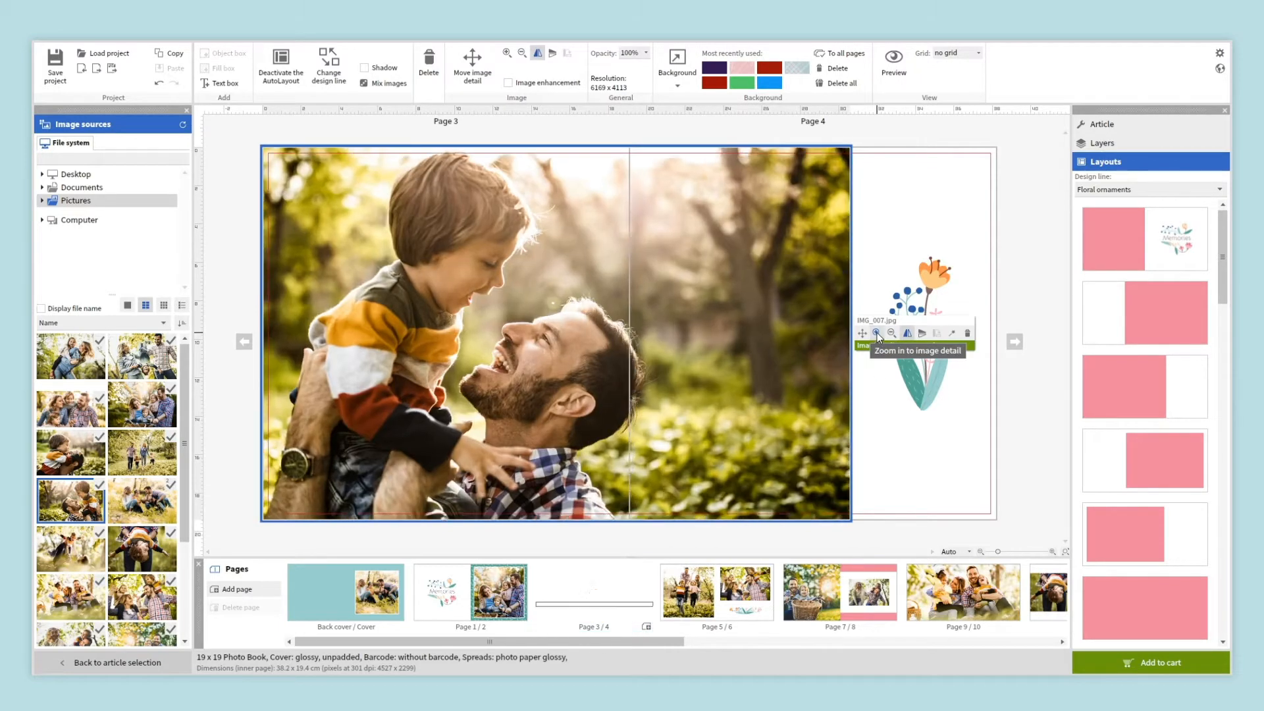
click(862, 333)
drag(565, 326, 538, 352)
click(633, 541)
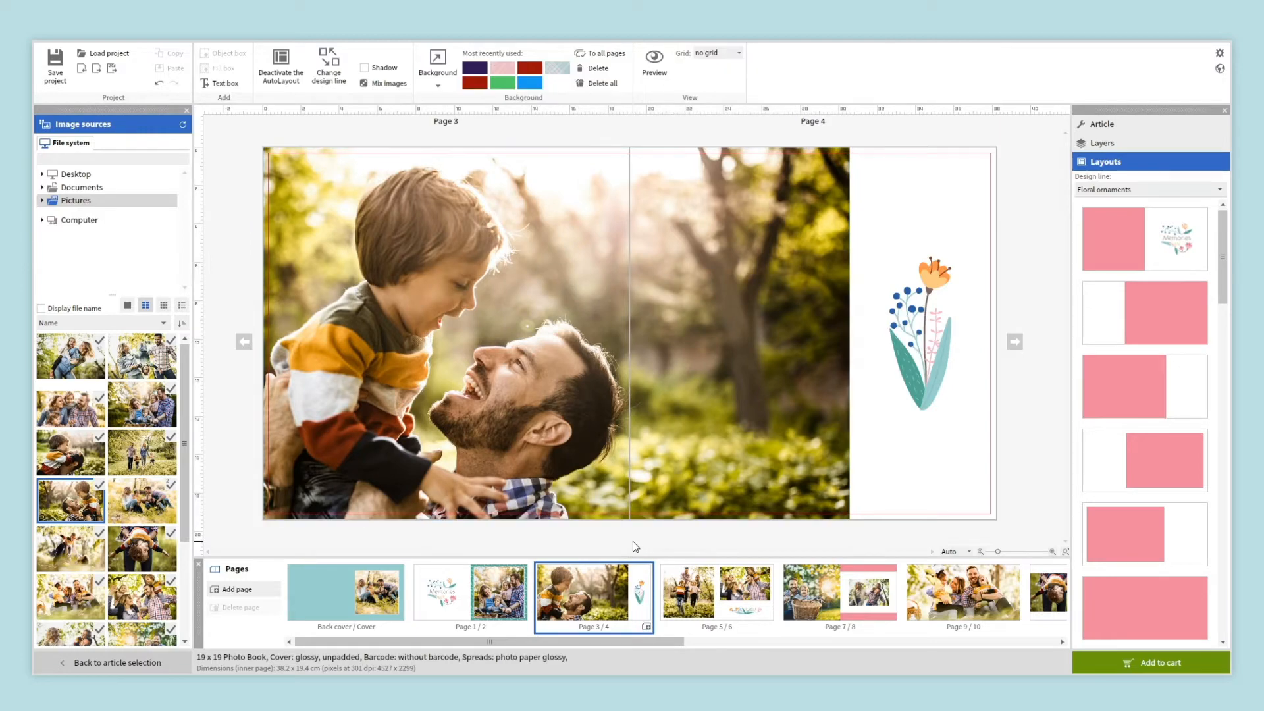
- Swap the two photos on pages 5/6, and give pages 7/8 the layout with patterned pink bands and two side-by-side photos
click(701, 582)
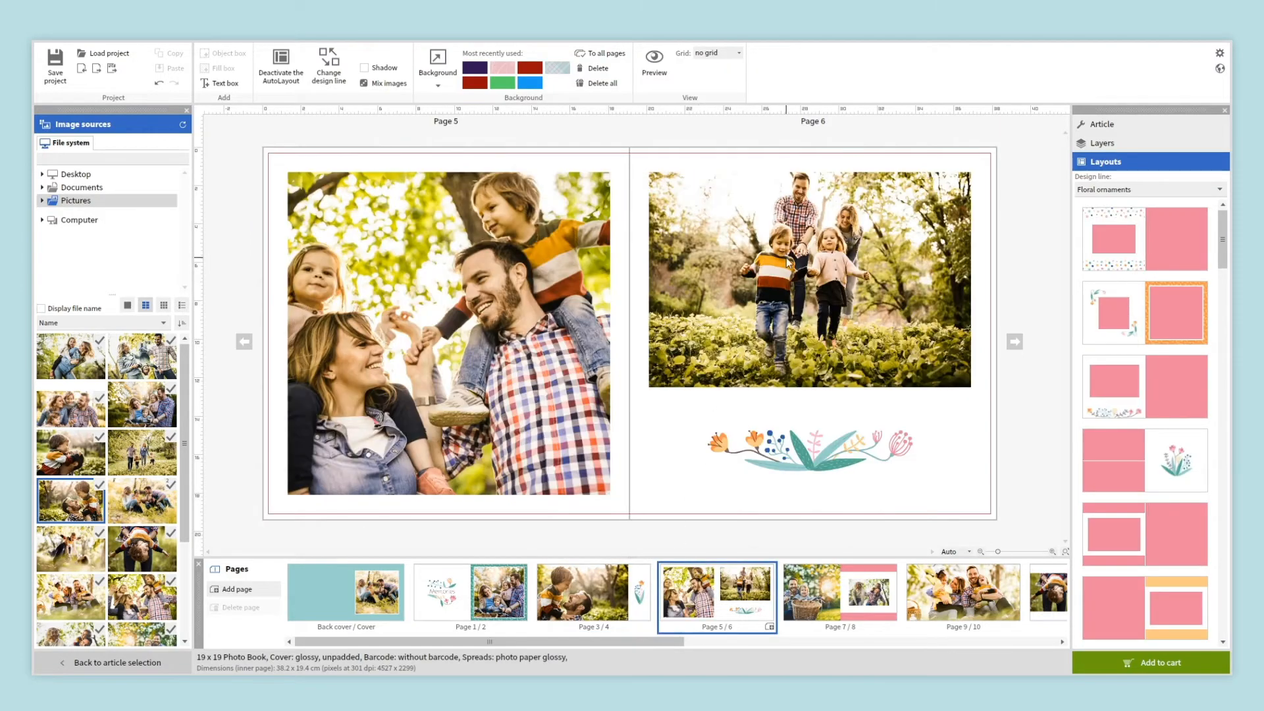
drag(788, 265, 466, 344)
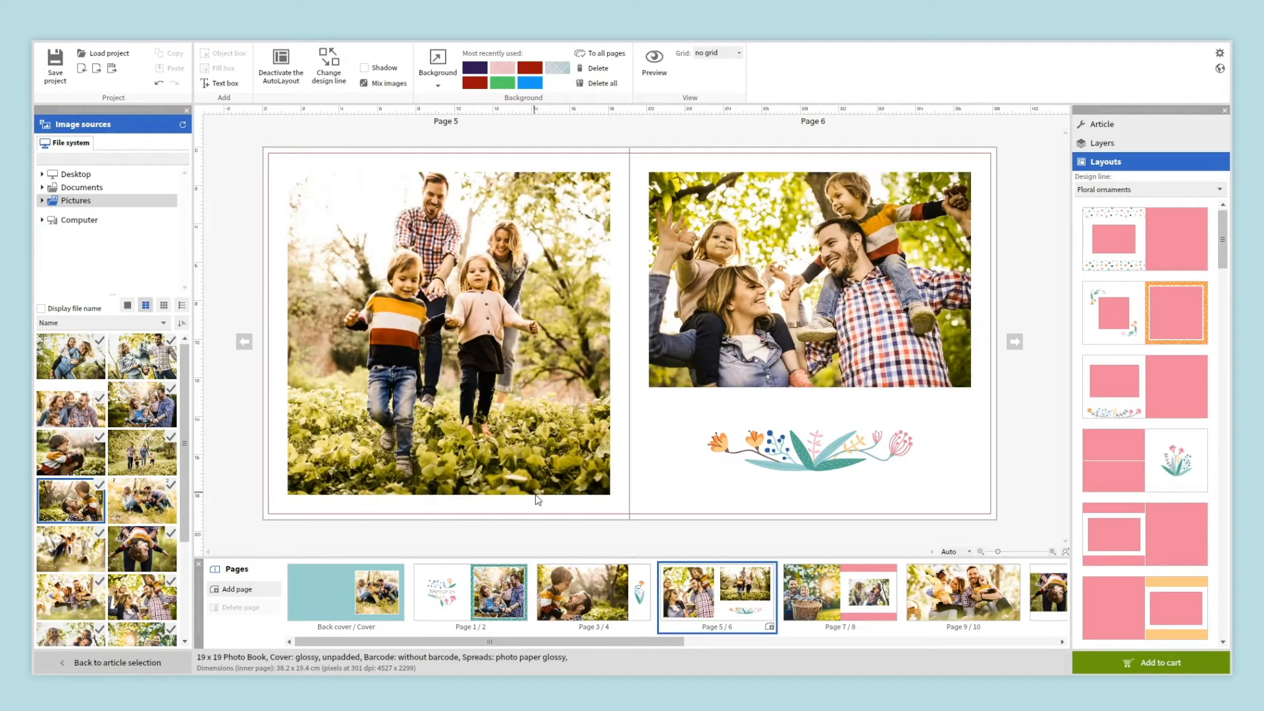
click(837, 578)
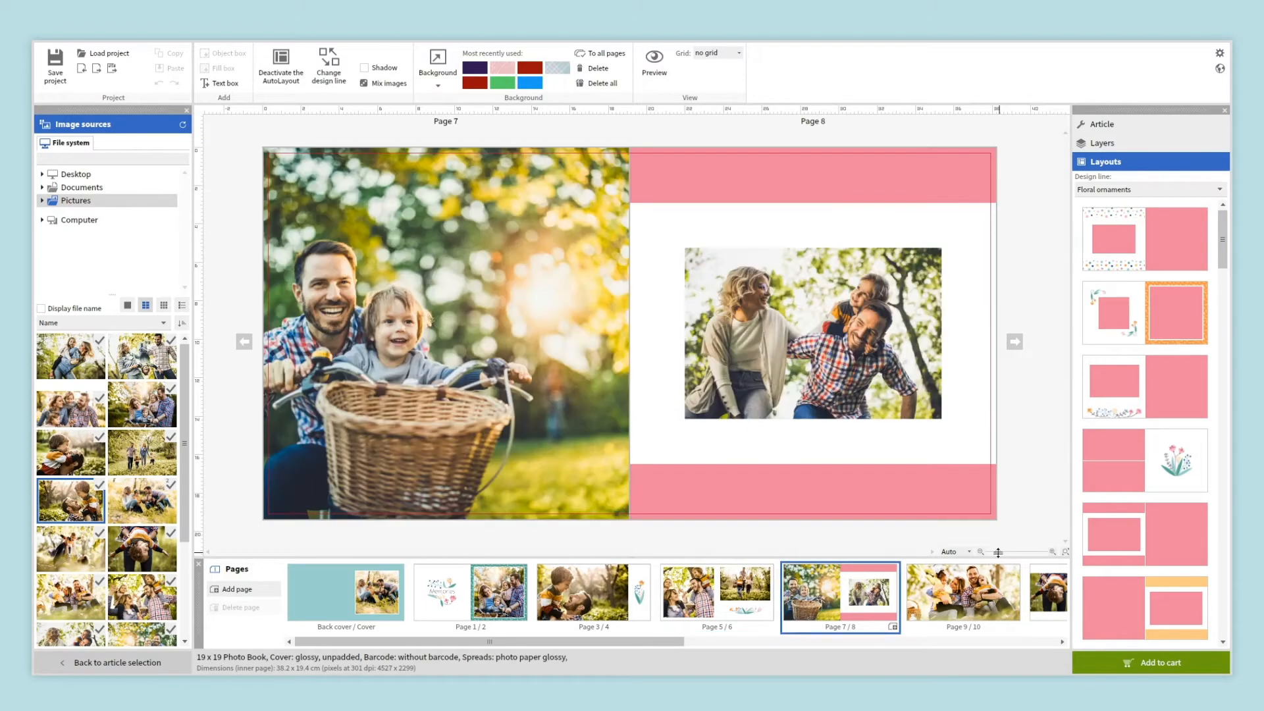
drag(1222, 260, 1229, 380)
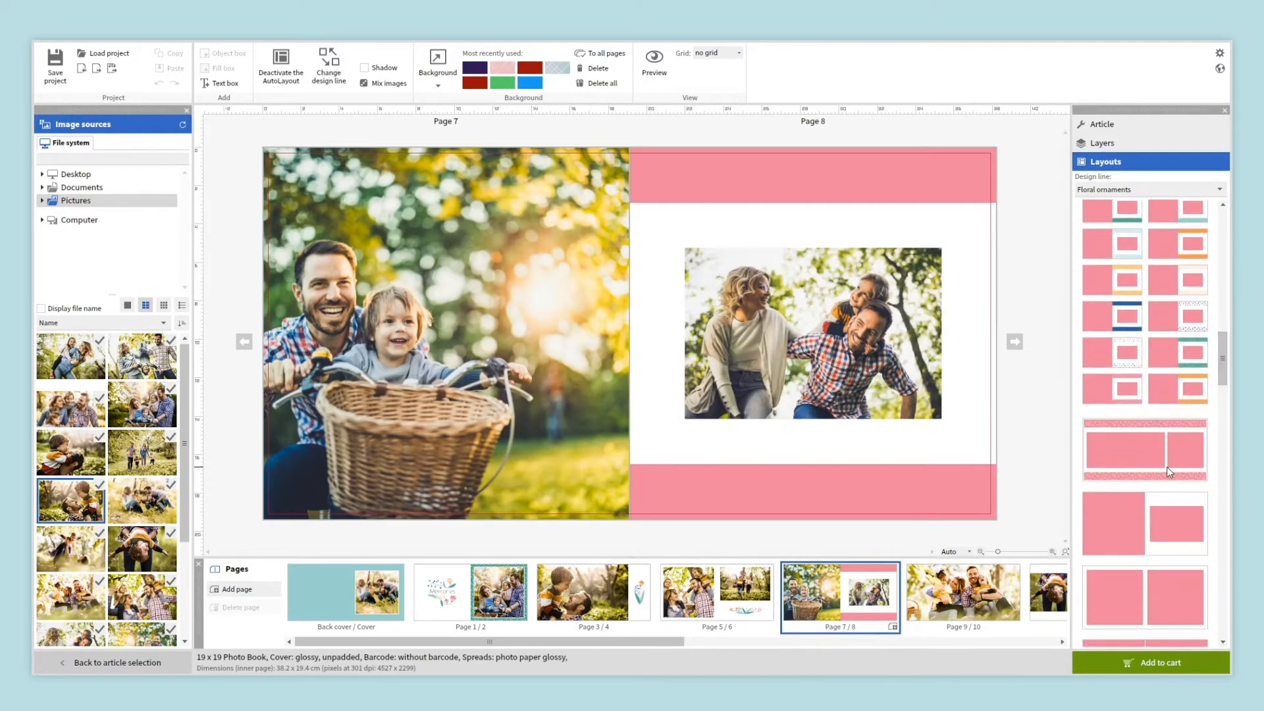
click(1169, 472)
- Add a text box to pages 9/10 reading "Spending time together"
click(1002, 588)
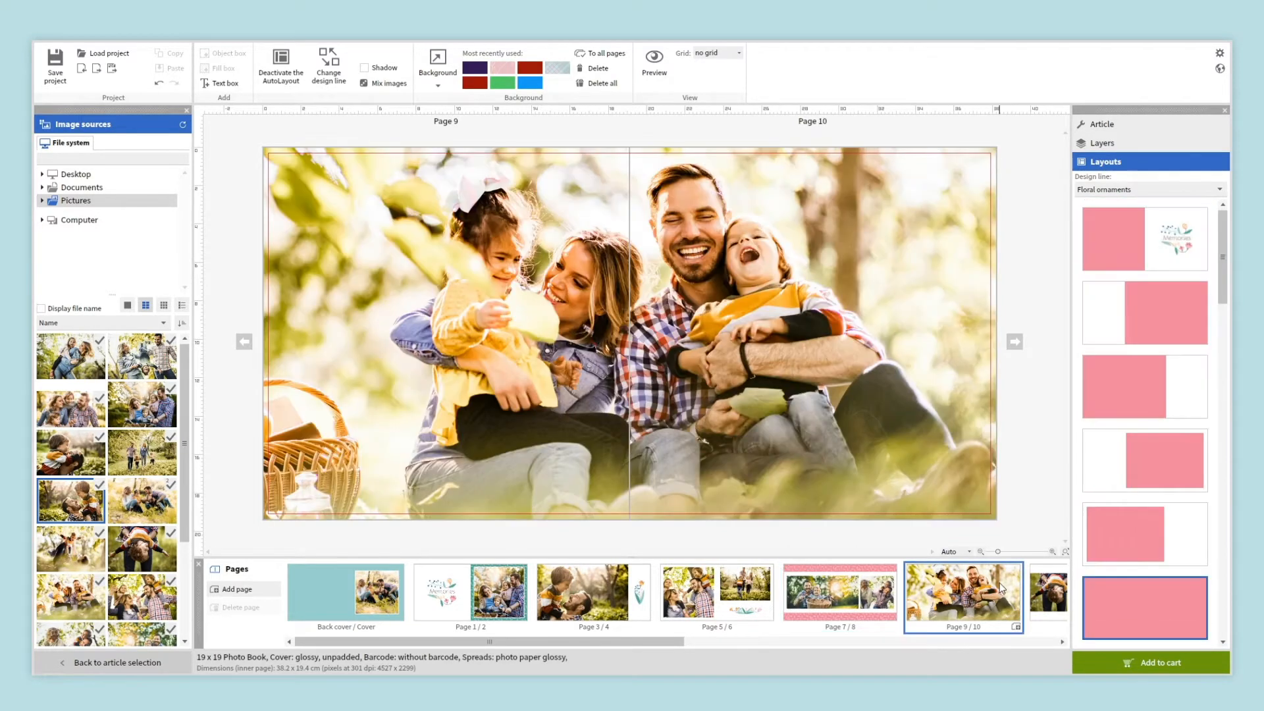
click(232, 86)
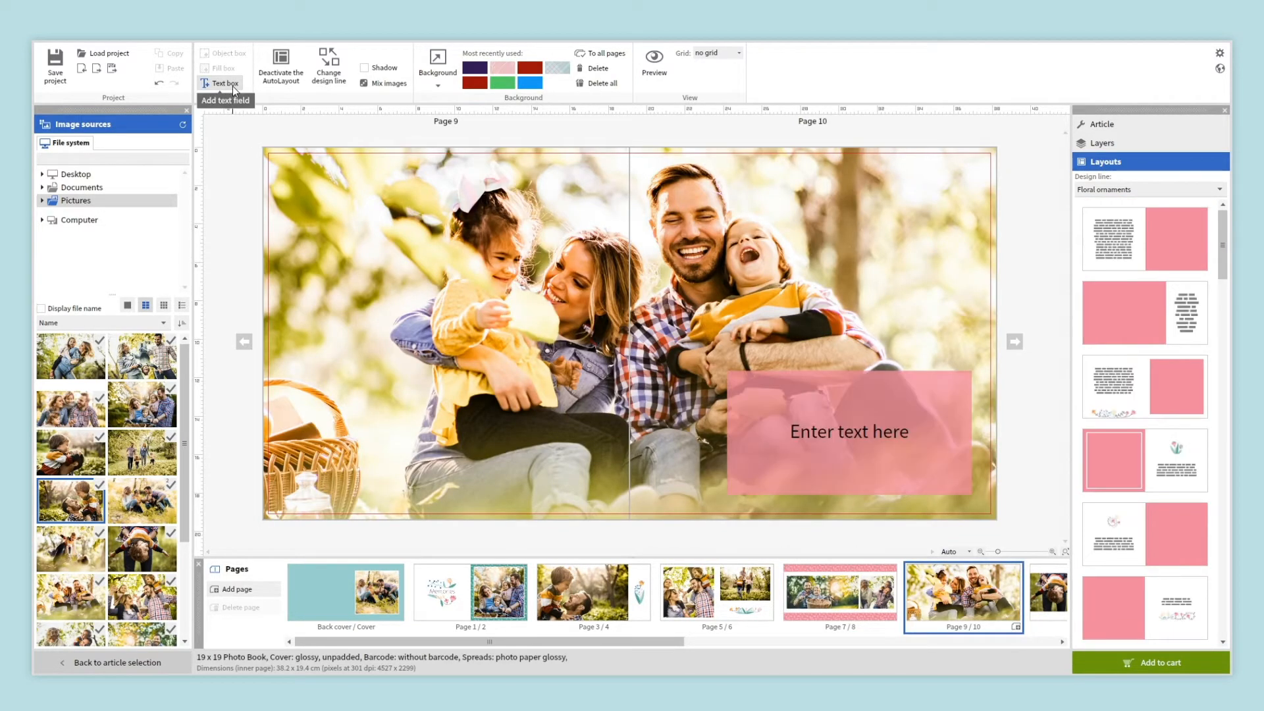
click(806, 432)
text(Spending time together)
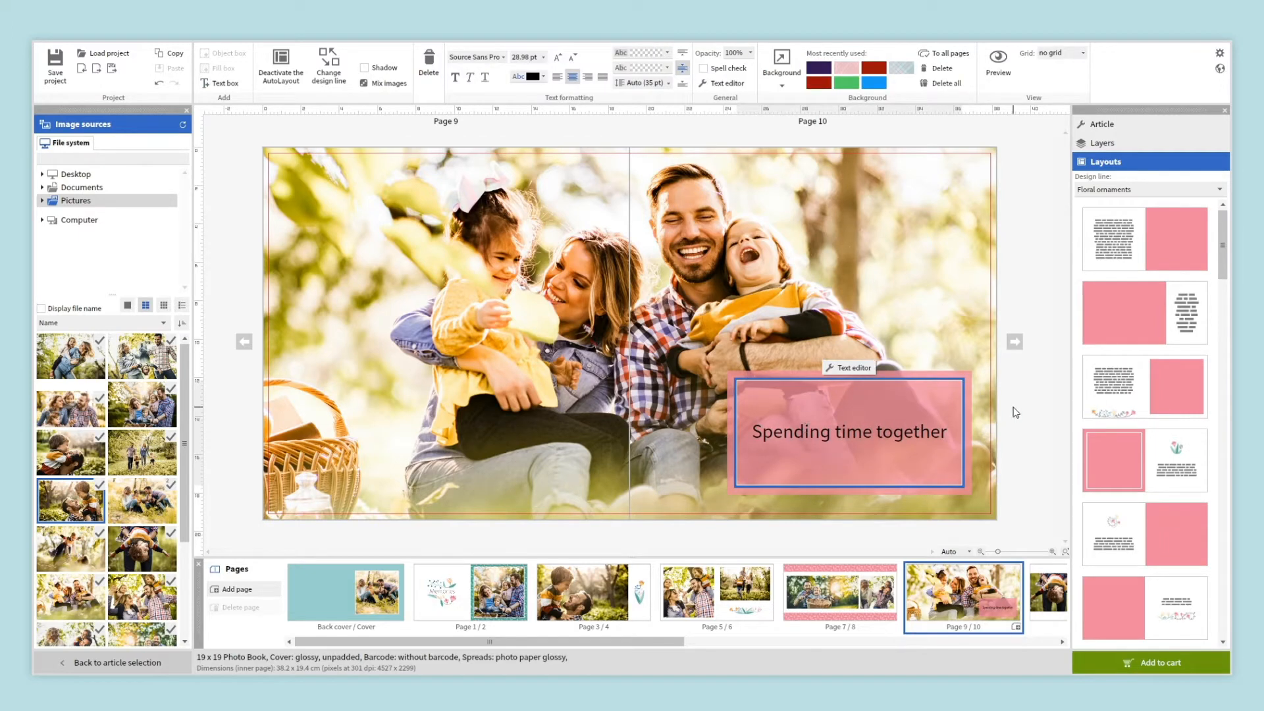
- Format the "Spending time together" text in white Bellota and reduce its font size
click(544, 77)
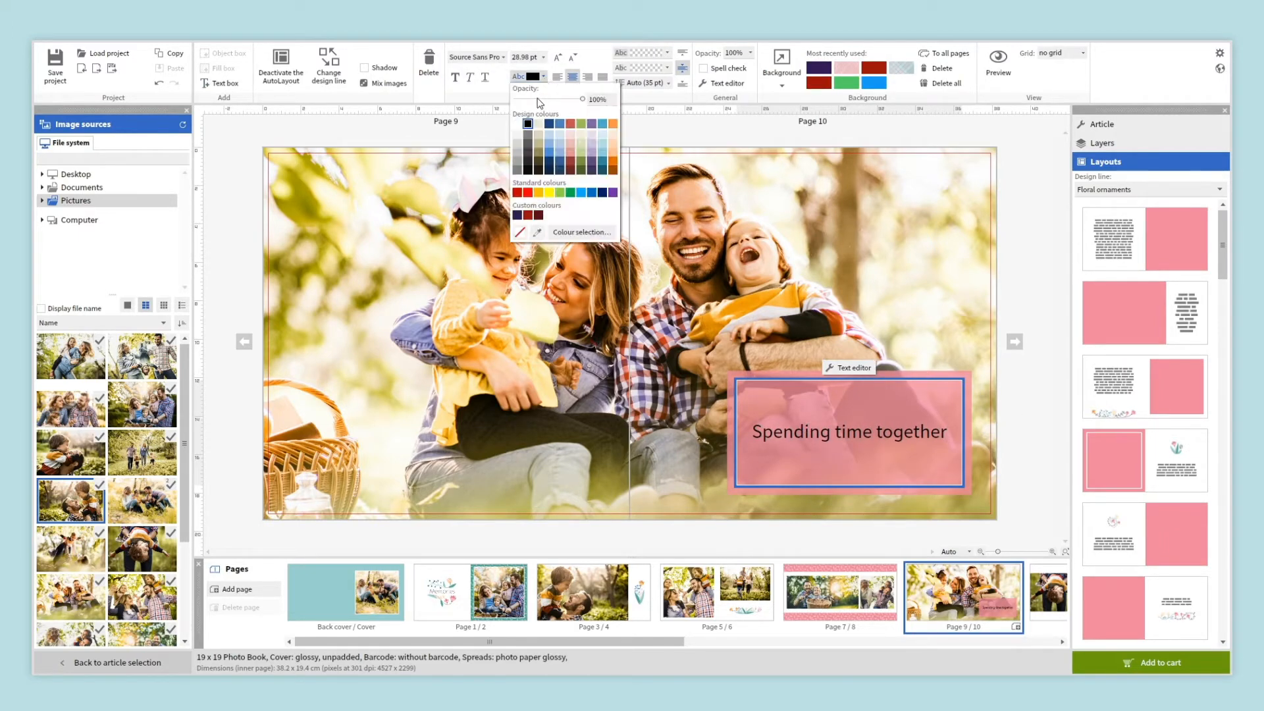
click(521, 126)
click(504, 57)
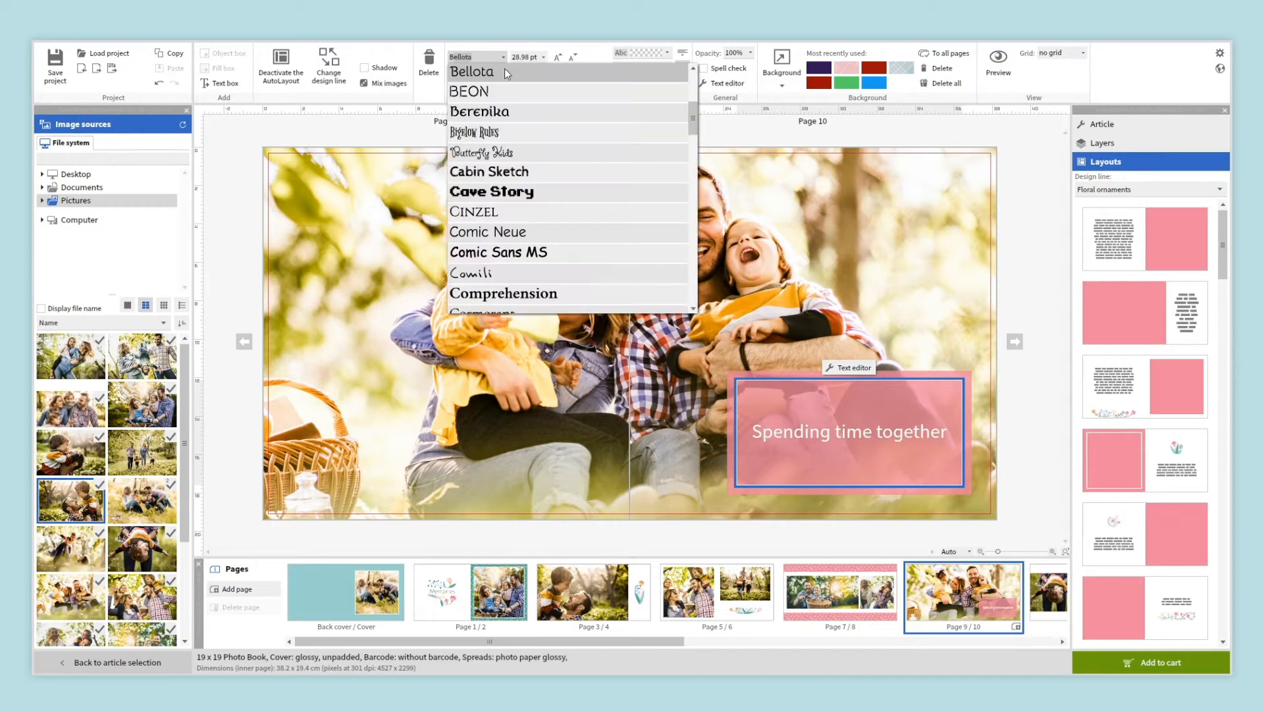
click(504, 70)
click(573, 58)
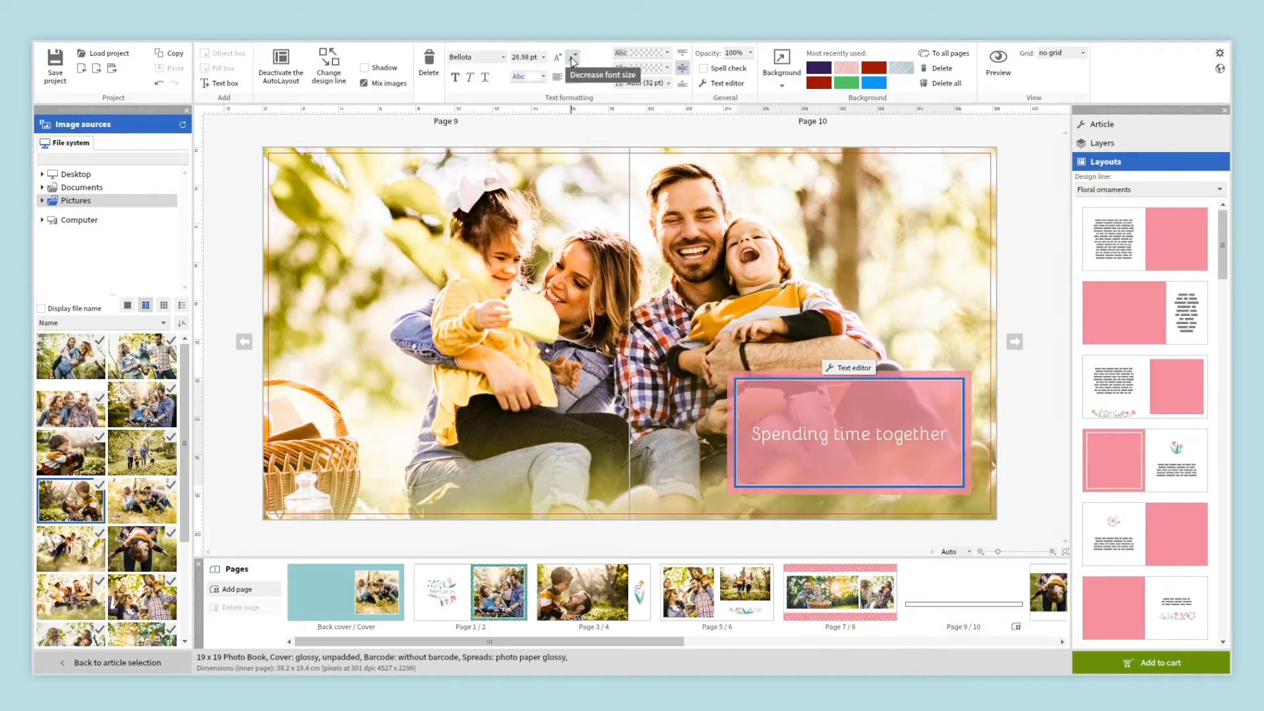
click(573, 58)
click(563, 124)
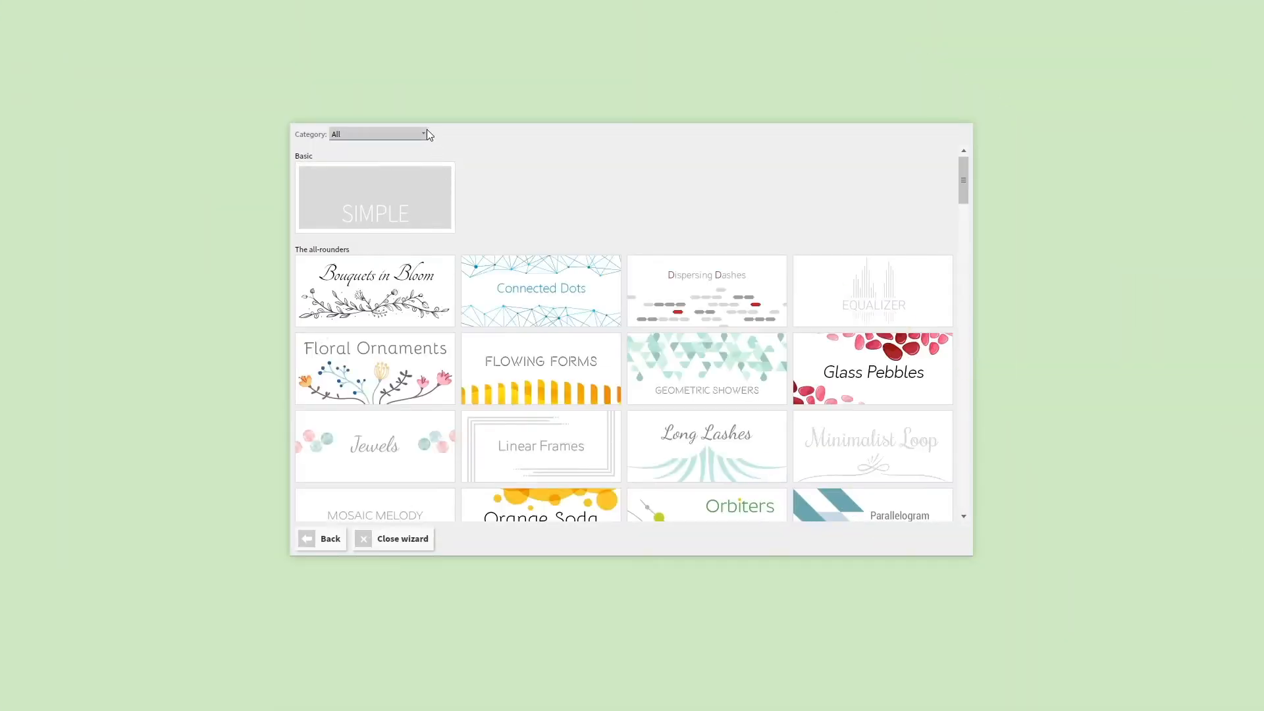
- Choose the Gold rings design line from the Wedding category and accept the recommended 52 pages
click(425, 131)
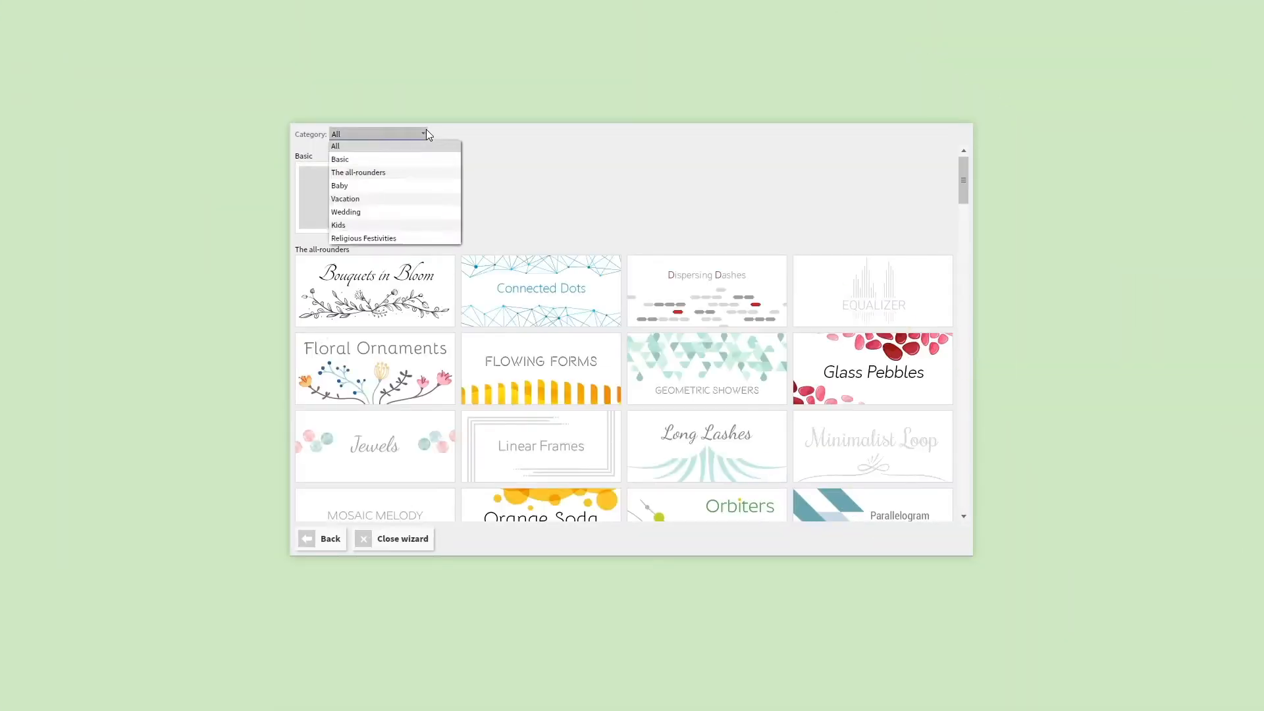
click(390, 212)
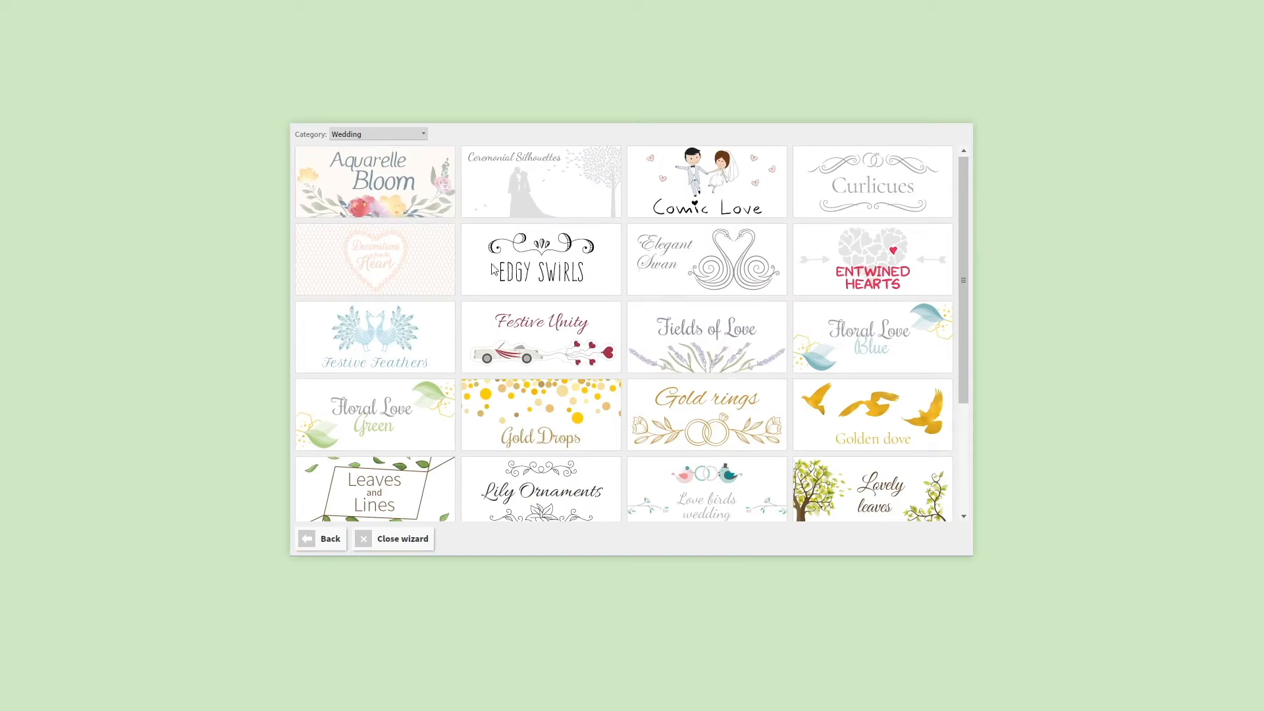
click(702, 416)
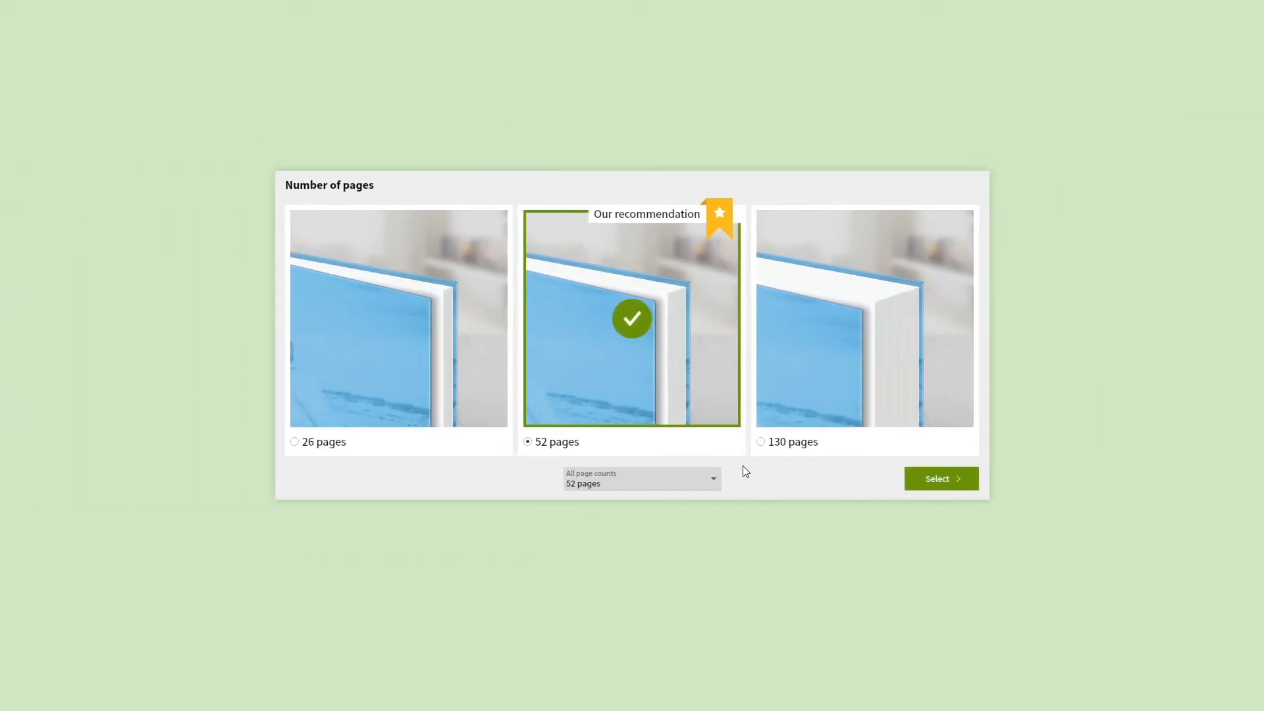
click(934, 478)
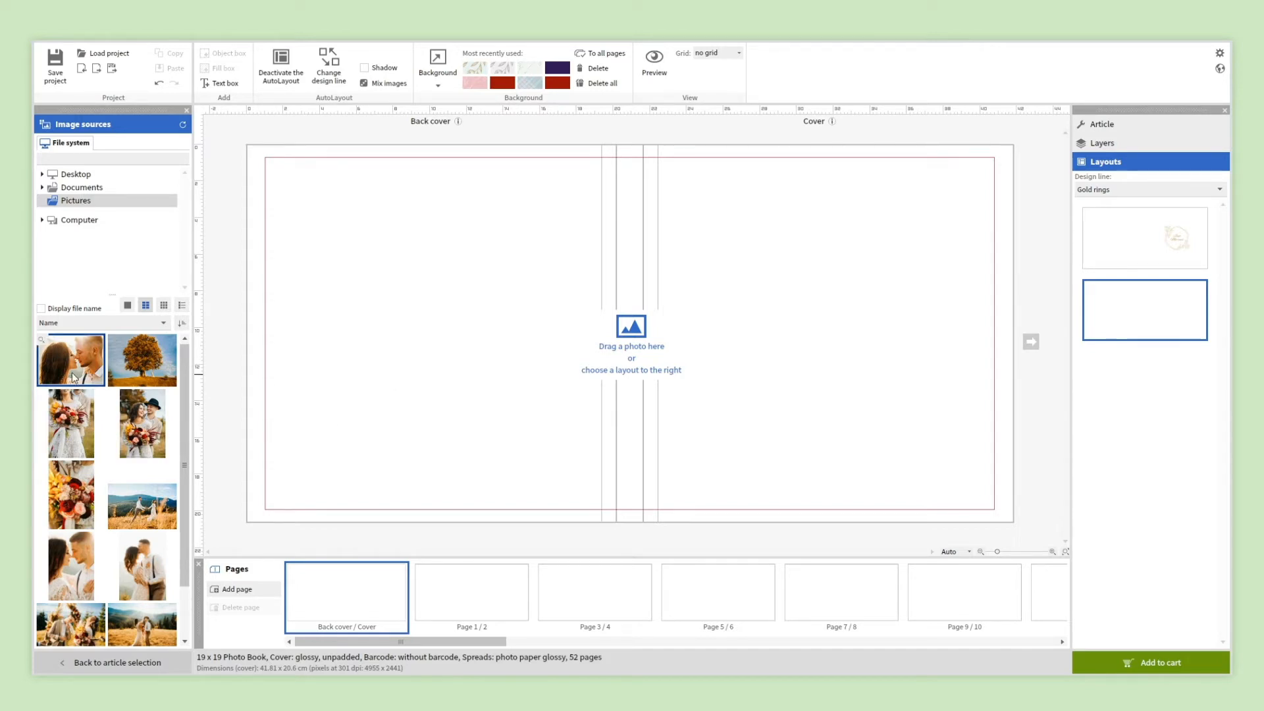
- Place the close-up photo of the couple on the cover and apply the layout with a framed front photo on the cream floral pattern
drag(72, 376, 594, 364)
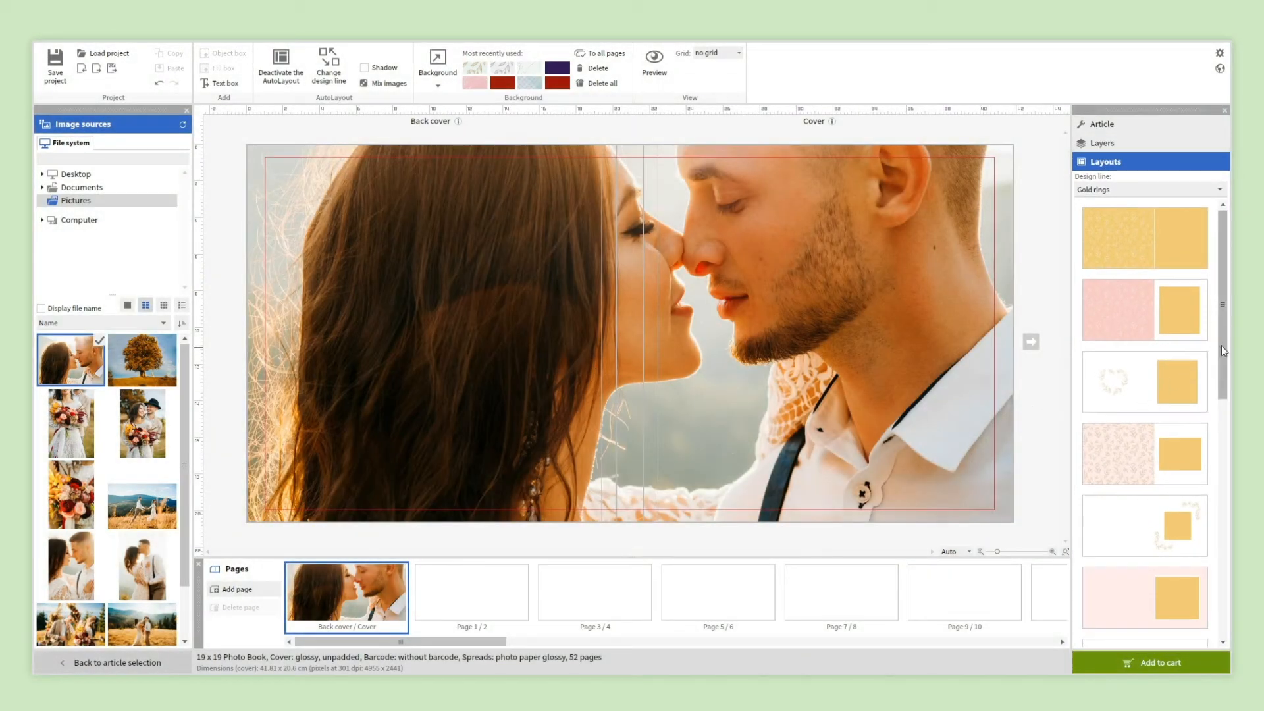
drag(1222, 345, 1223, 463)
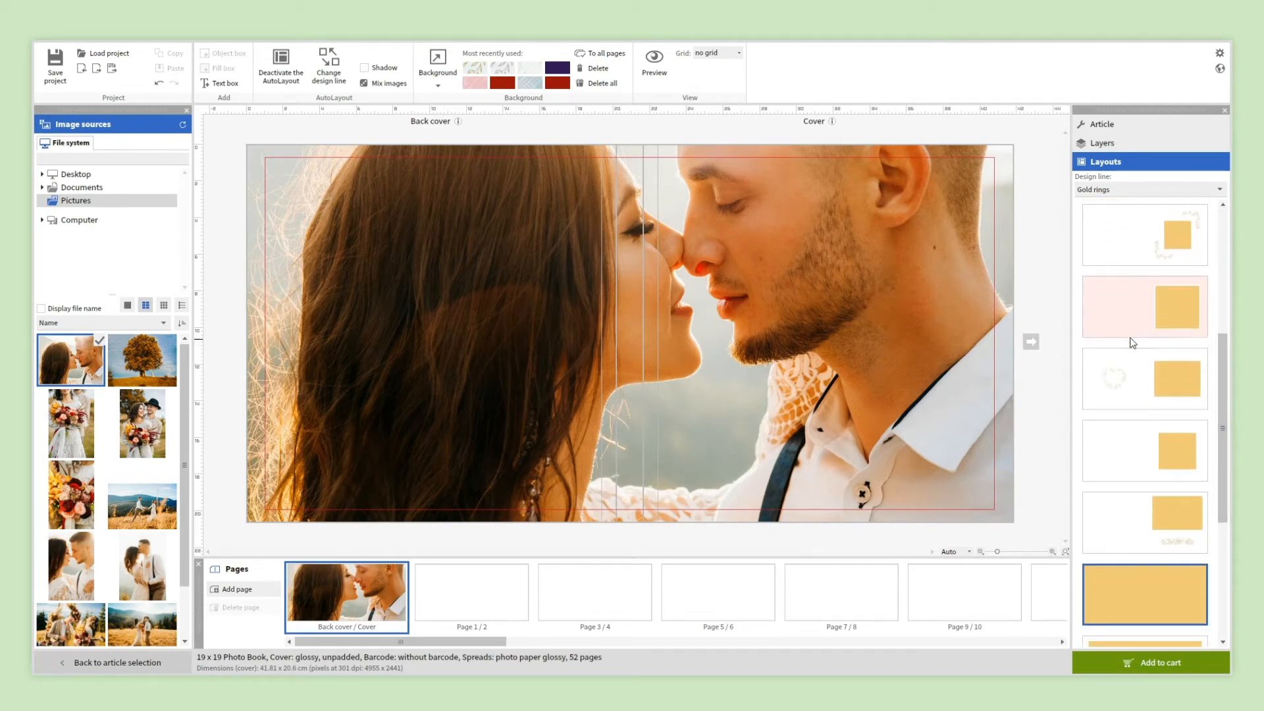
click(1133, 343)
click(1112, 364)
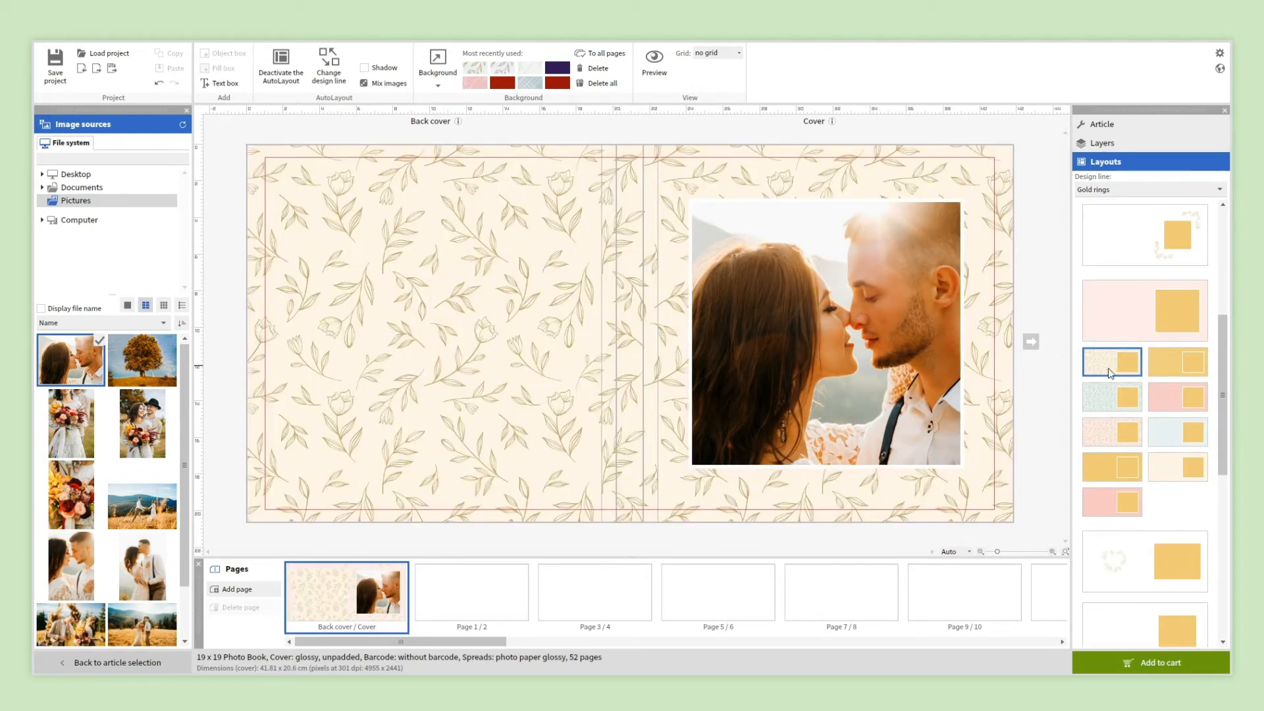
- Place the autumn tree photo on pages 1/2 and apply the layout with a gold ornament on page 1 and a full-page photo on page 2
click(472, 590)
drag(143, 361, 398, 379)
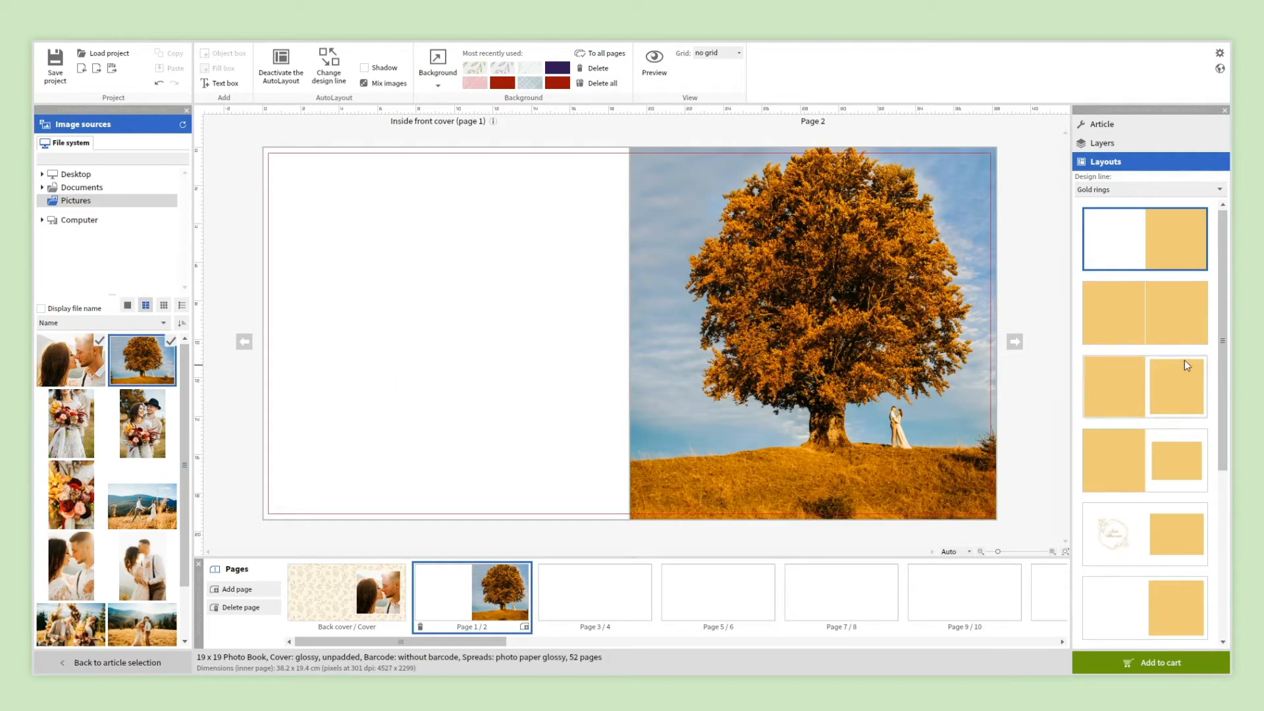
drag(1226, 344, 1226, 459)
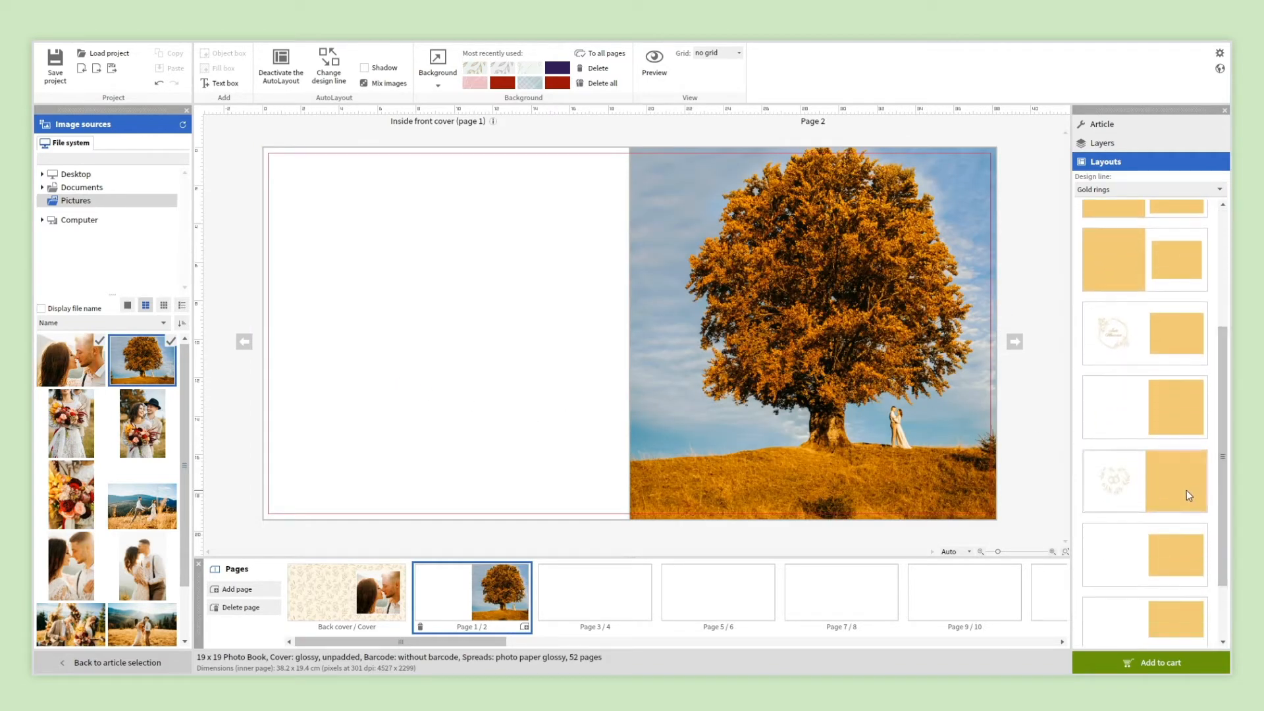
click(1187, 490)
- Add three bouquet photos to pages 3/4 and apply the layout with a square photo between leafy corner ornaments beside two tall photos
click(601, 617)
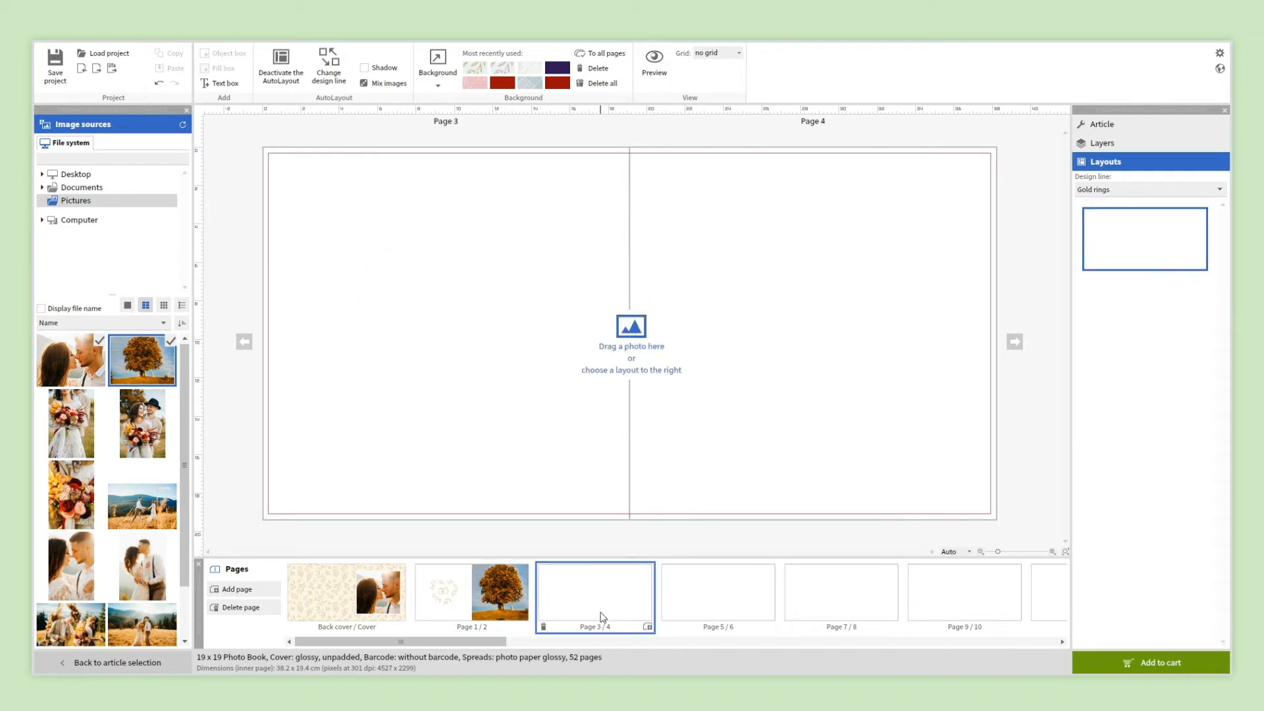
drag(142, 424, 326, 412)
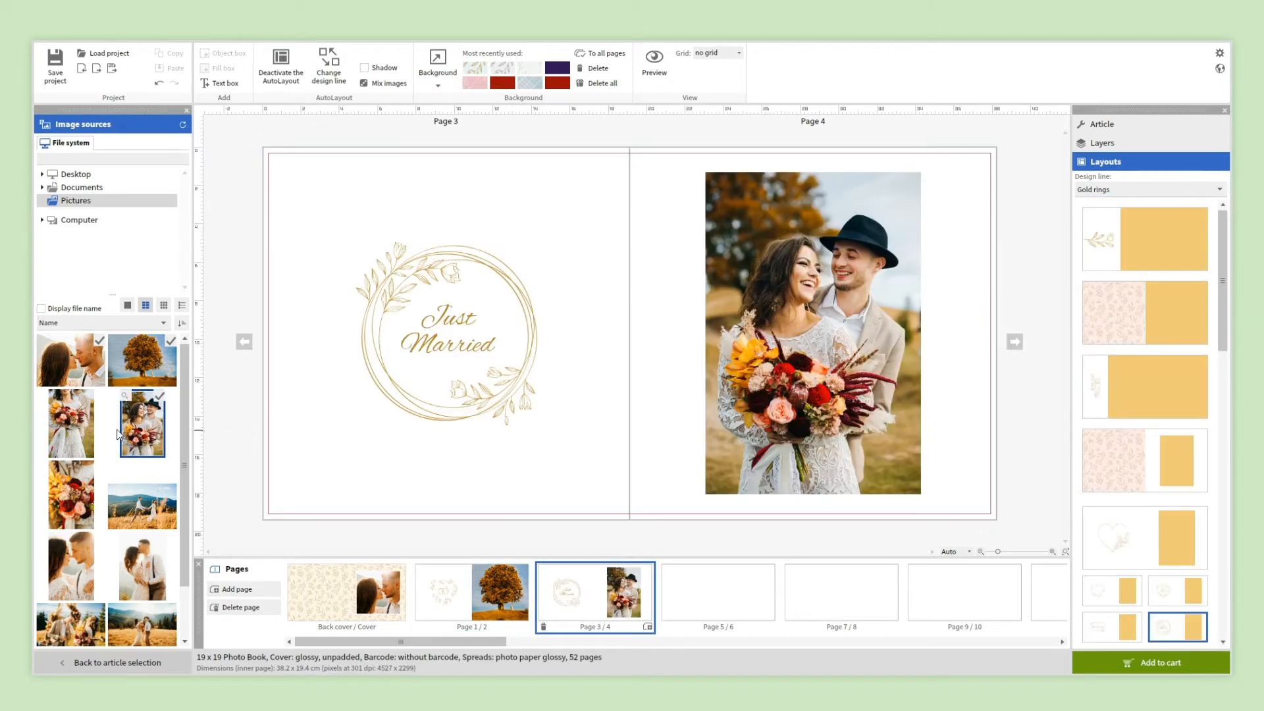
drag(71, 423, 304, 437)
drag(71, 494, 429, 446)
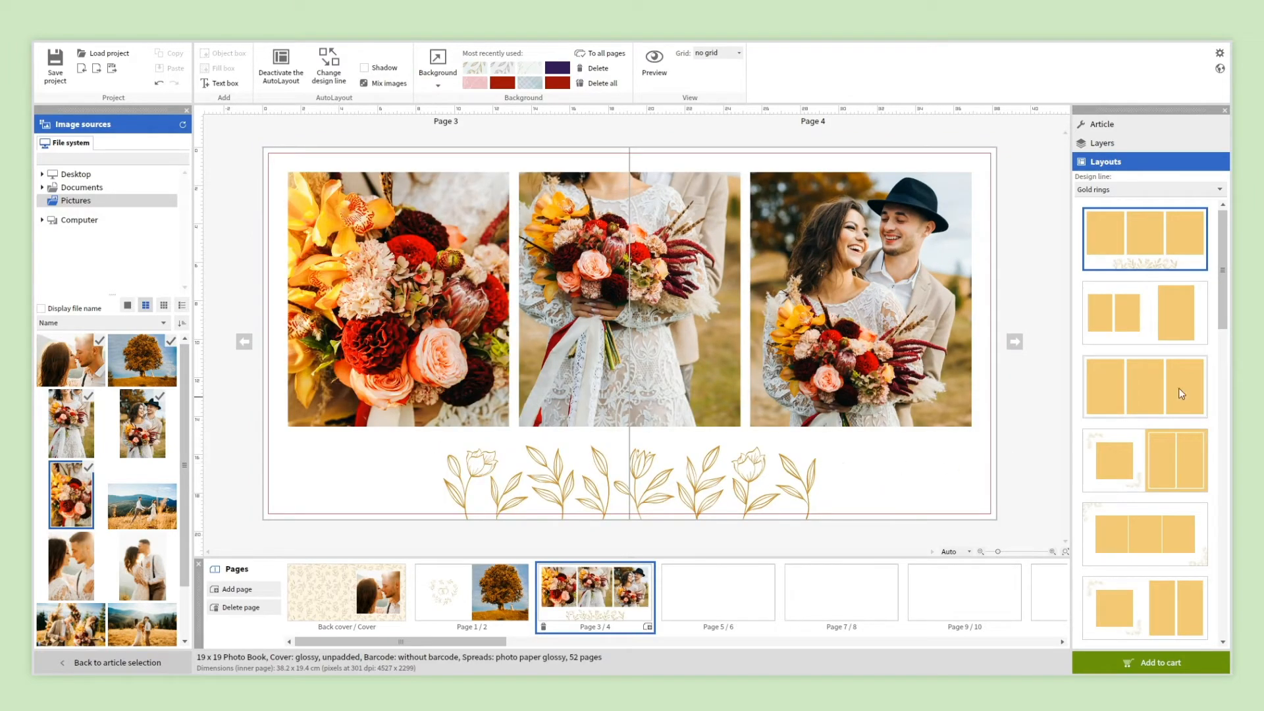
drag(1222, 310, 1229, 377)
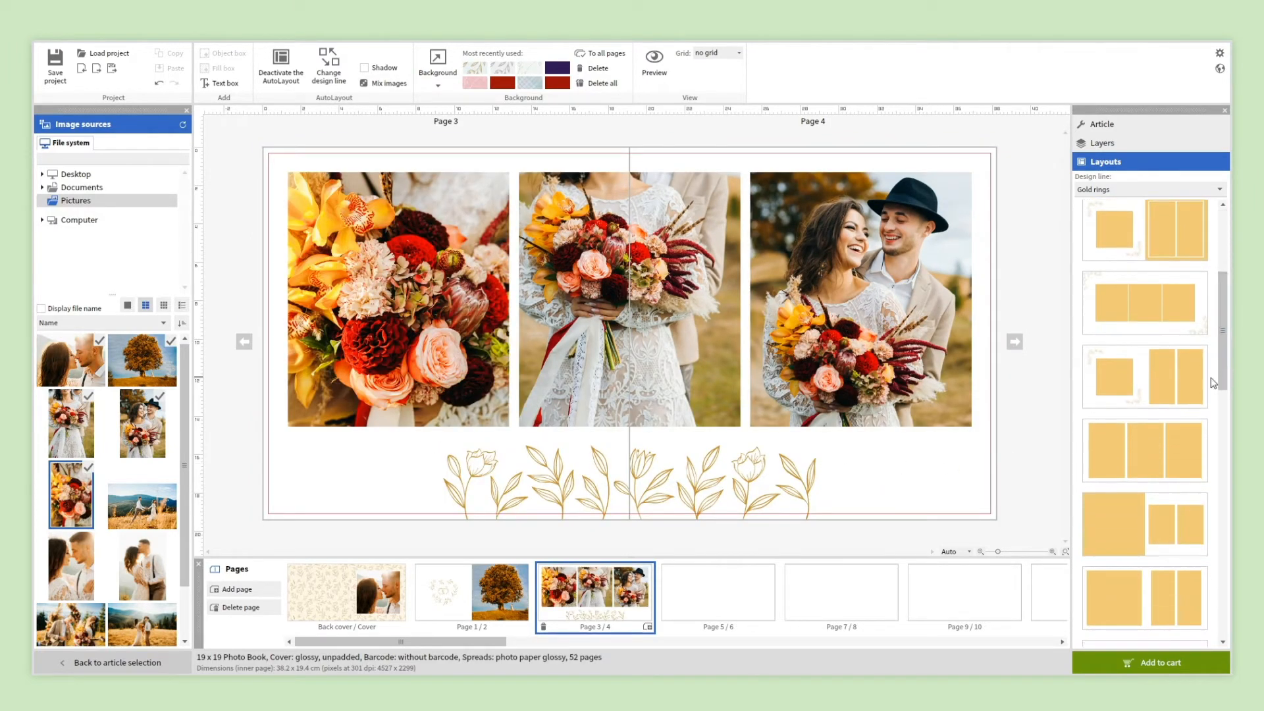
click(1179, 381)
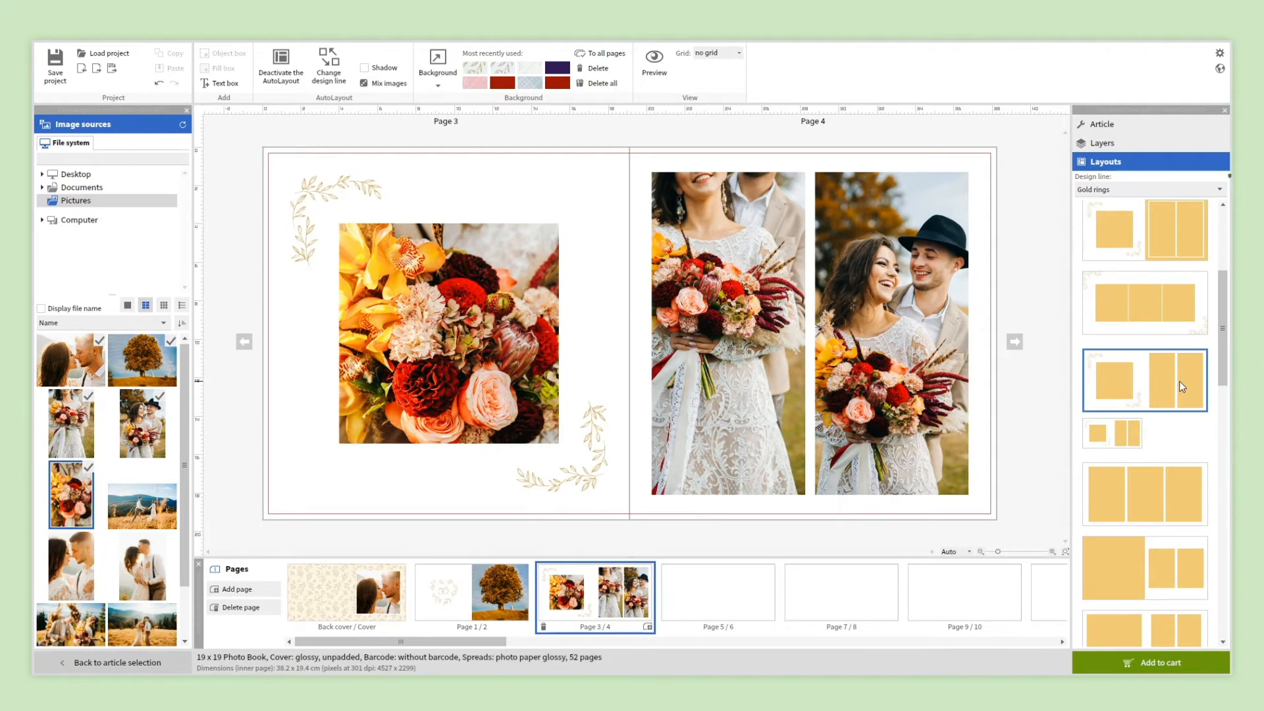
- Try to apply the Leaves and Lines design line from the Wedding category to the current page
click(329, 77)
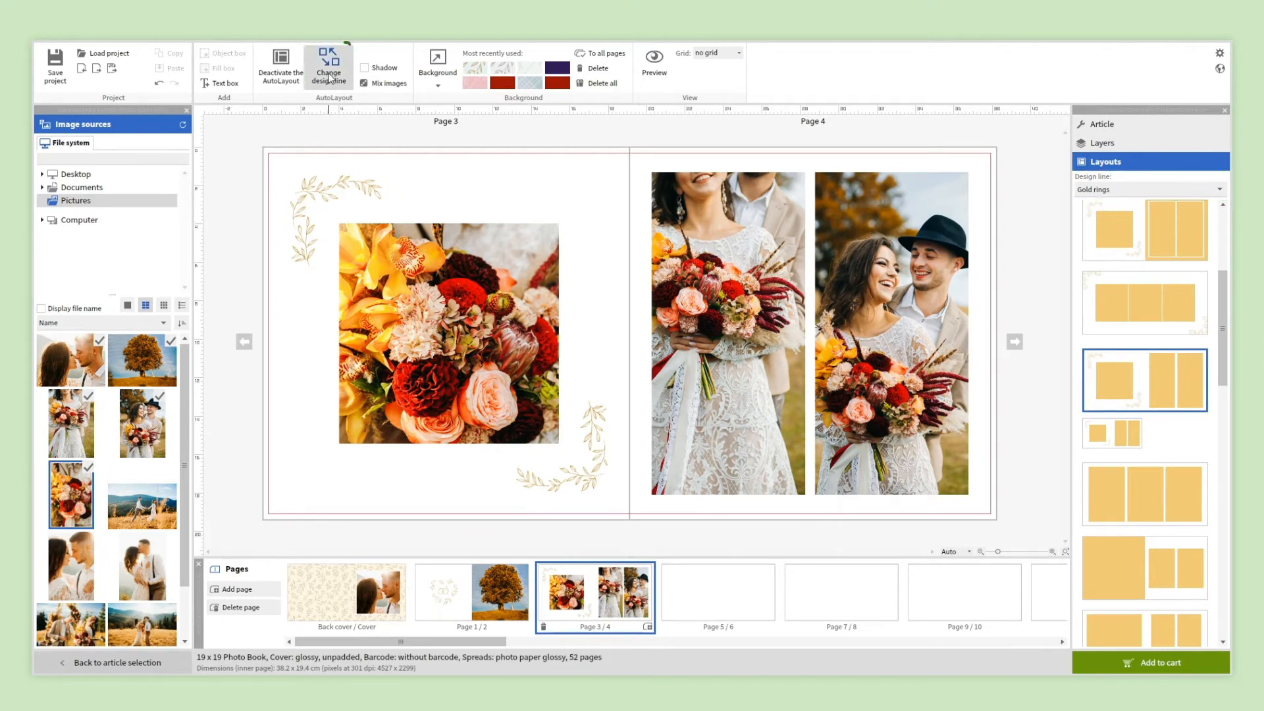
click(363, 164)
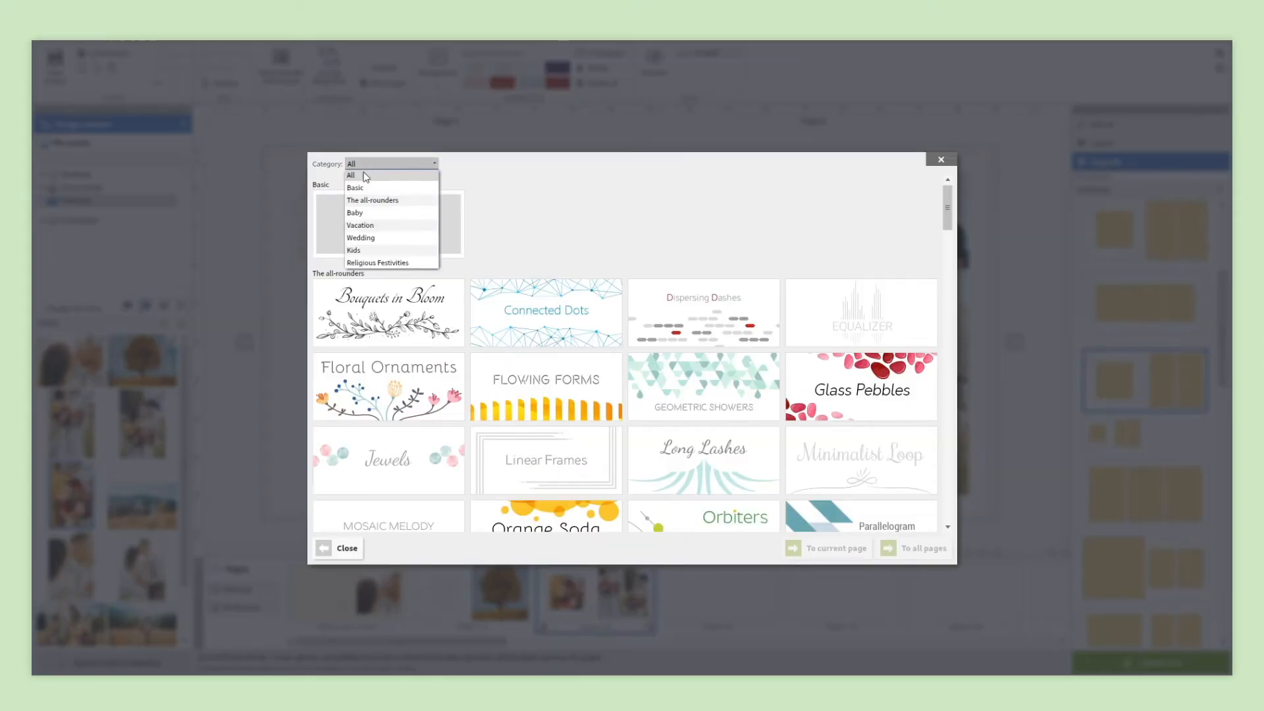
click(369, 235)
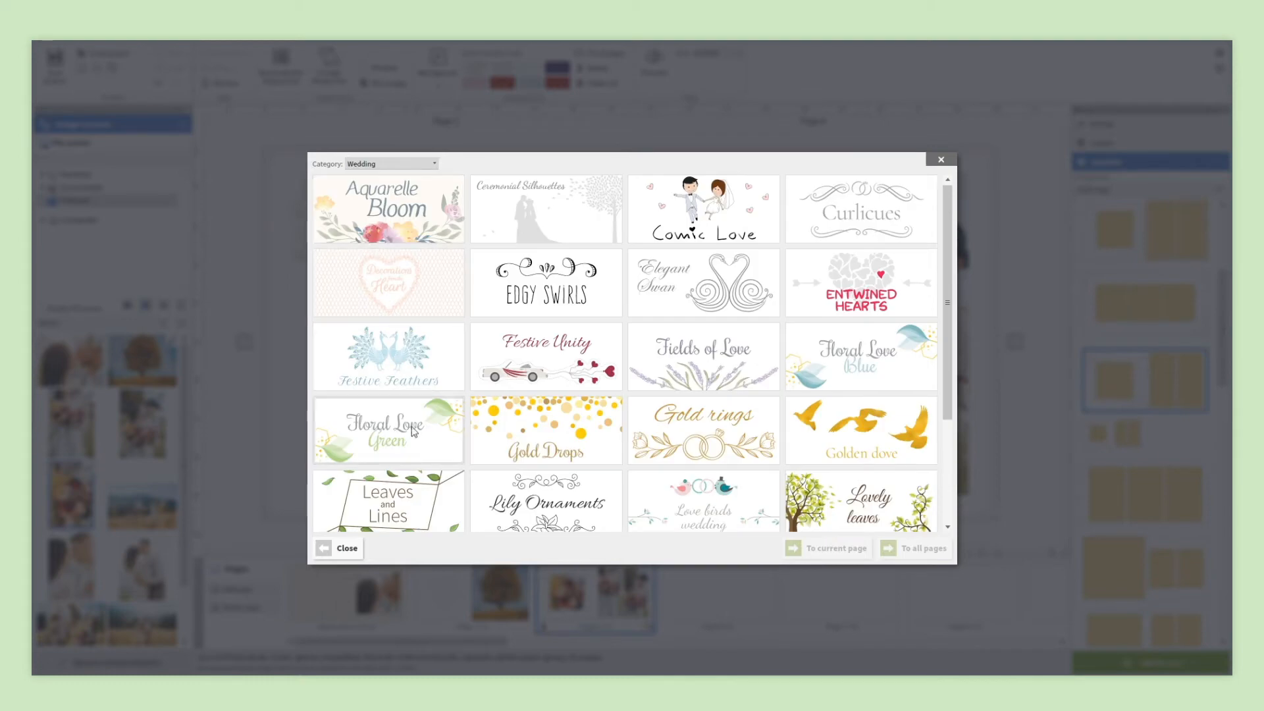
click(416, 503)
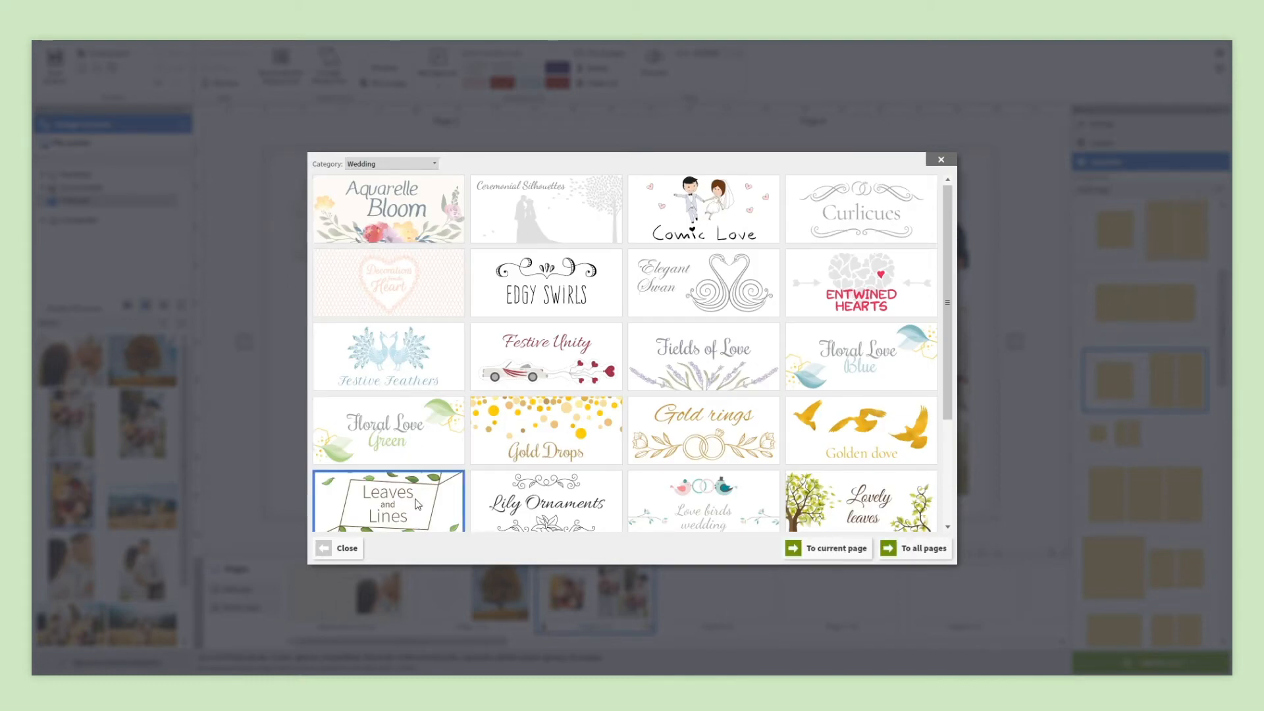
click(815, 552)
- Place the photo of the couple running through the meadow and the upright photo of the kissing couple on pages 5/6
click(719, 595)
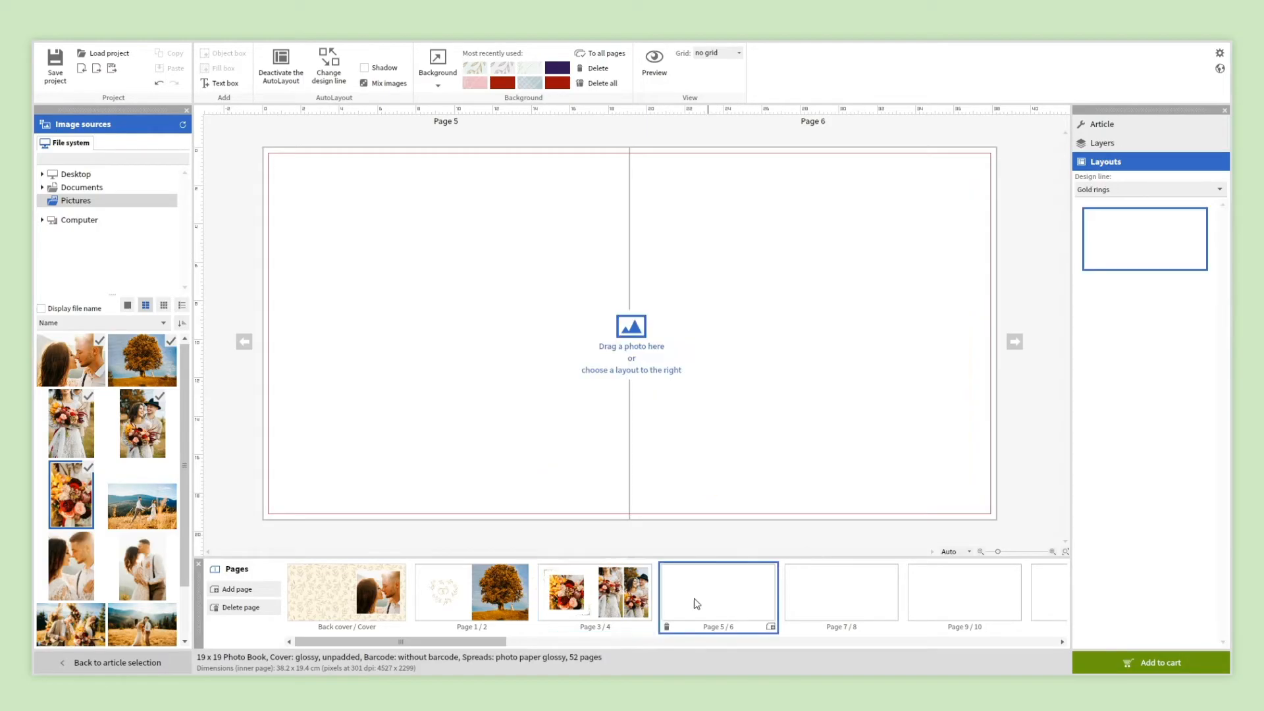
drag(155, 524, 389, 443)
drag(84, 559, 320, 370)
drag(156, 571, 379, 329)
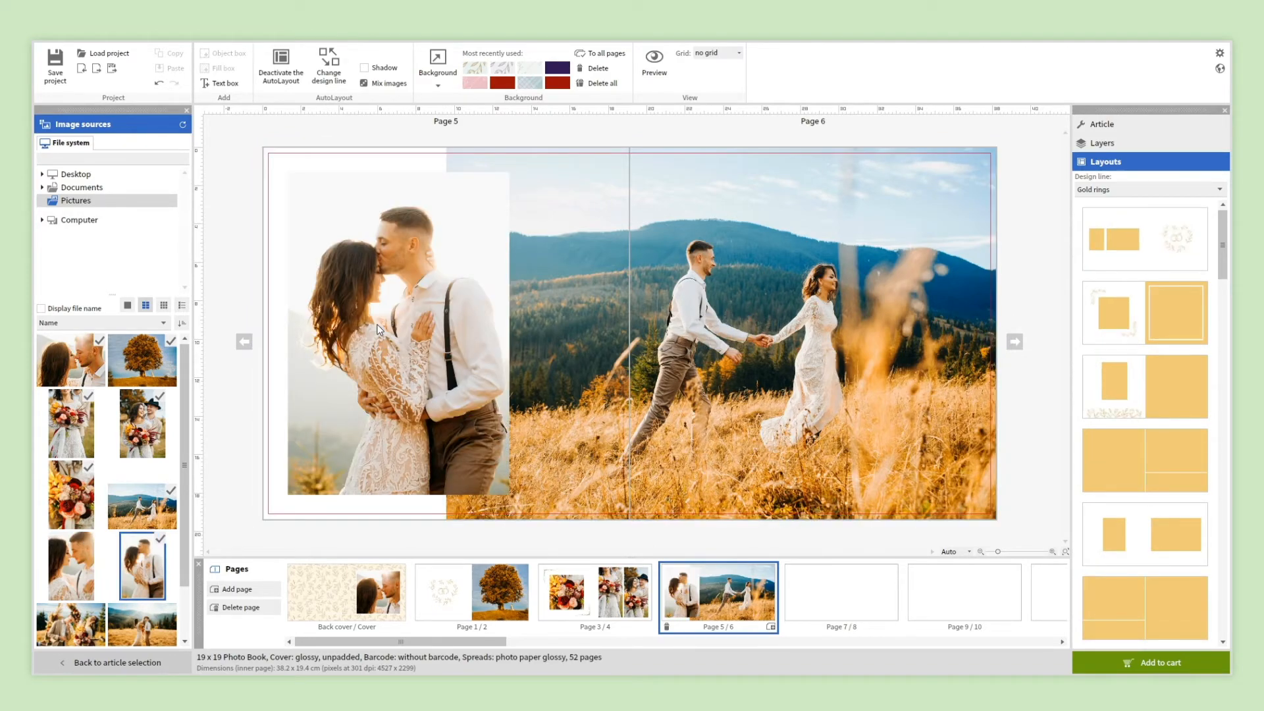
- Mirror the meadow photo on pages 5/6 horizontally, and zoom in and shift its image detail toward the outer edge of page 6
click(713, 365)
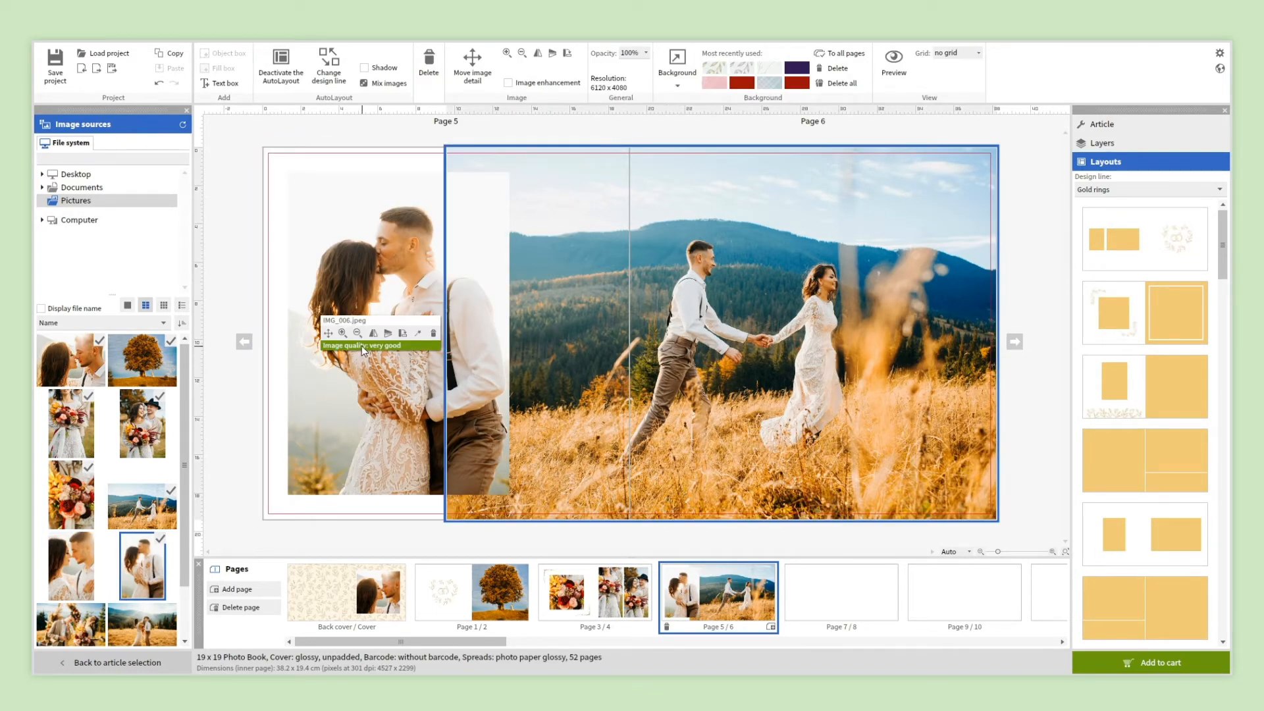
click(374, 331)
click(346, 335)
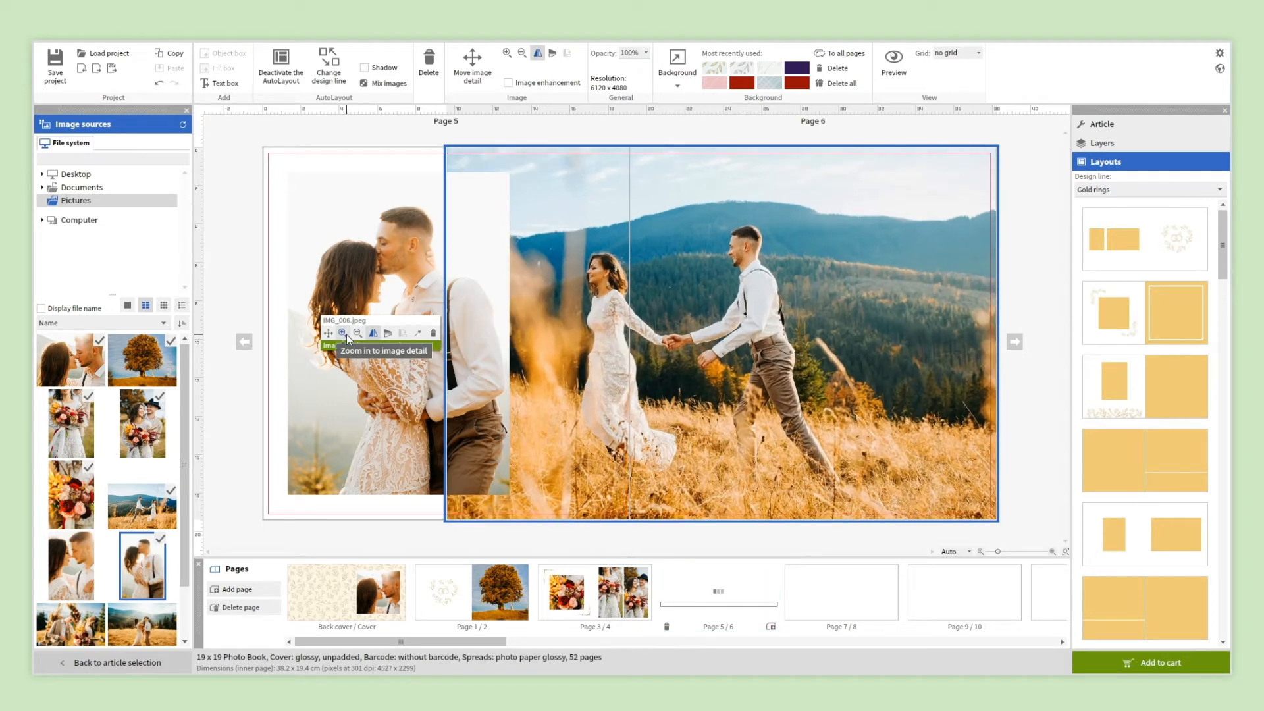
click(328, 334)
drag(677, 347, 739, 373)
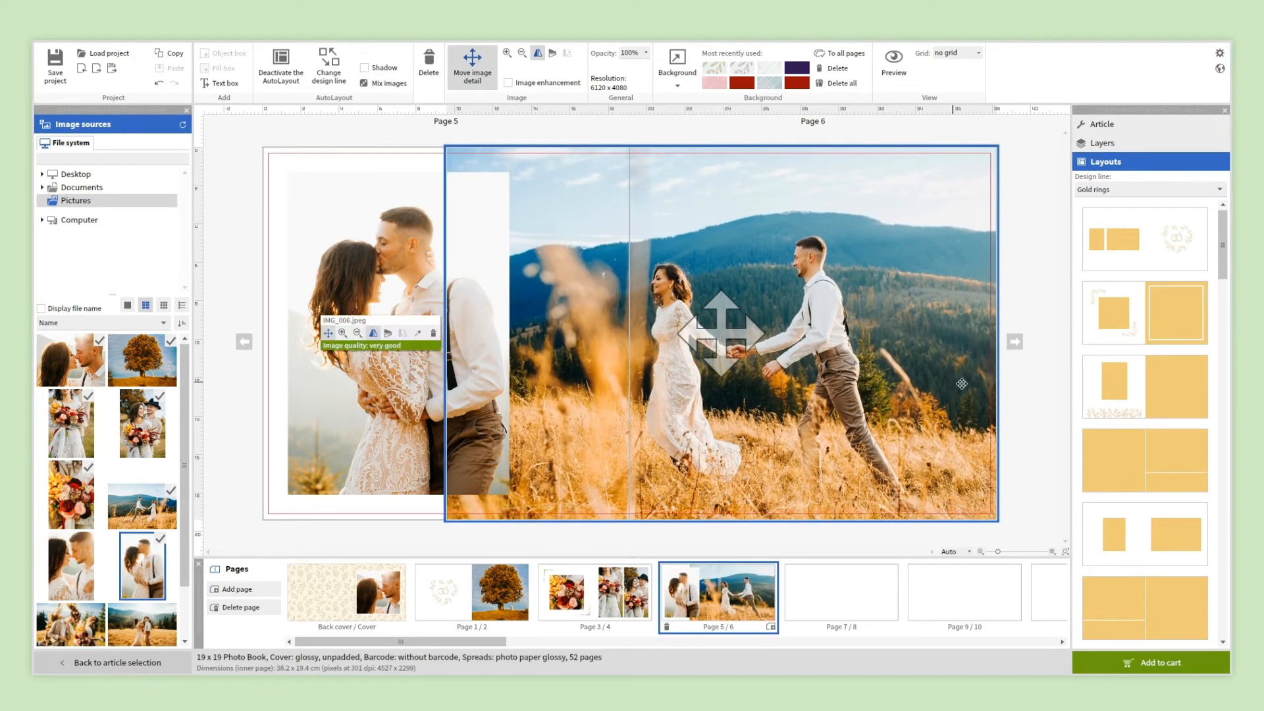
click(1028, 406)
- Give pages 5/6 the recently used pale blue texture background with gold leaves and flowers
click(440, 76)
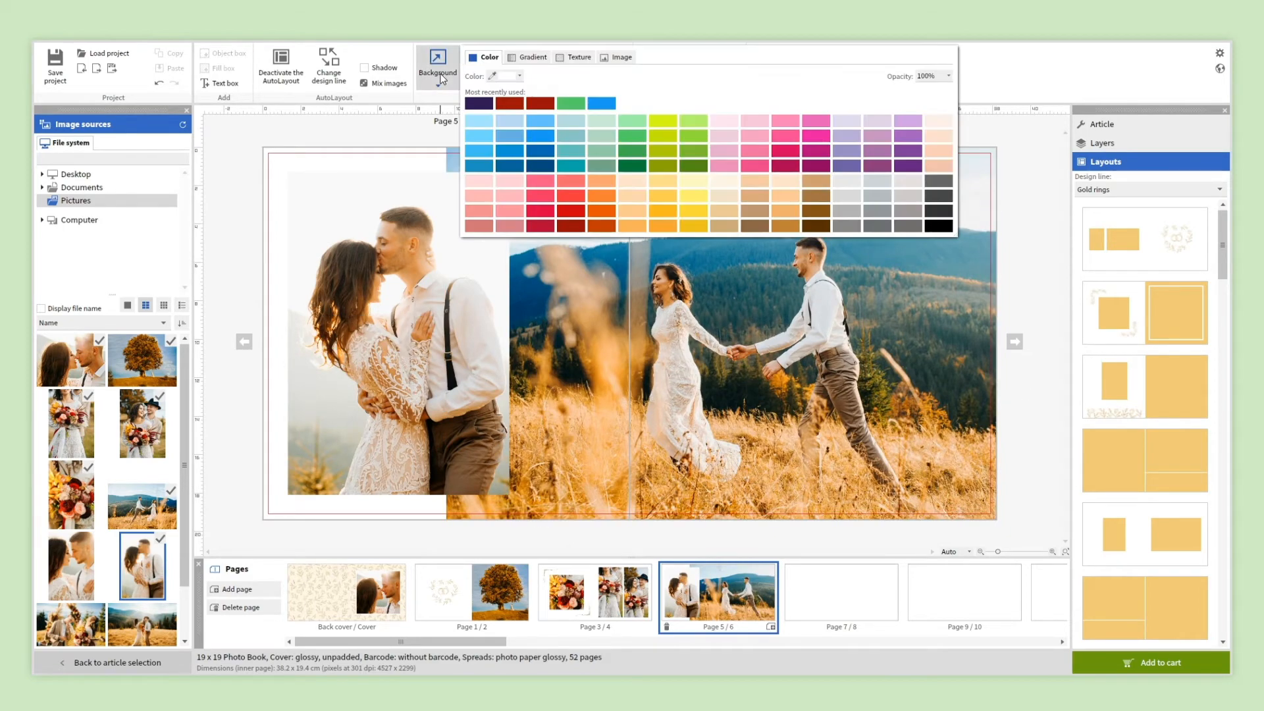
click(517, 60)
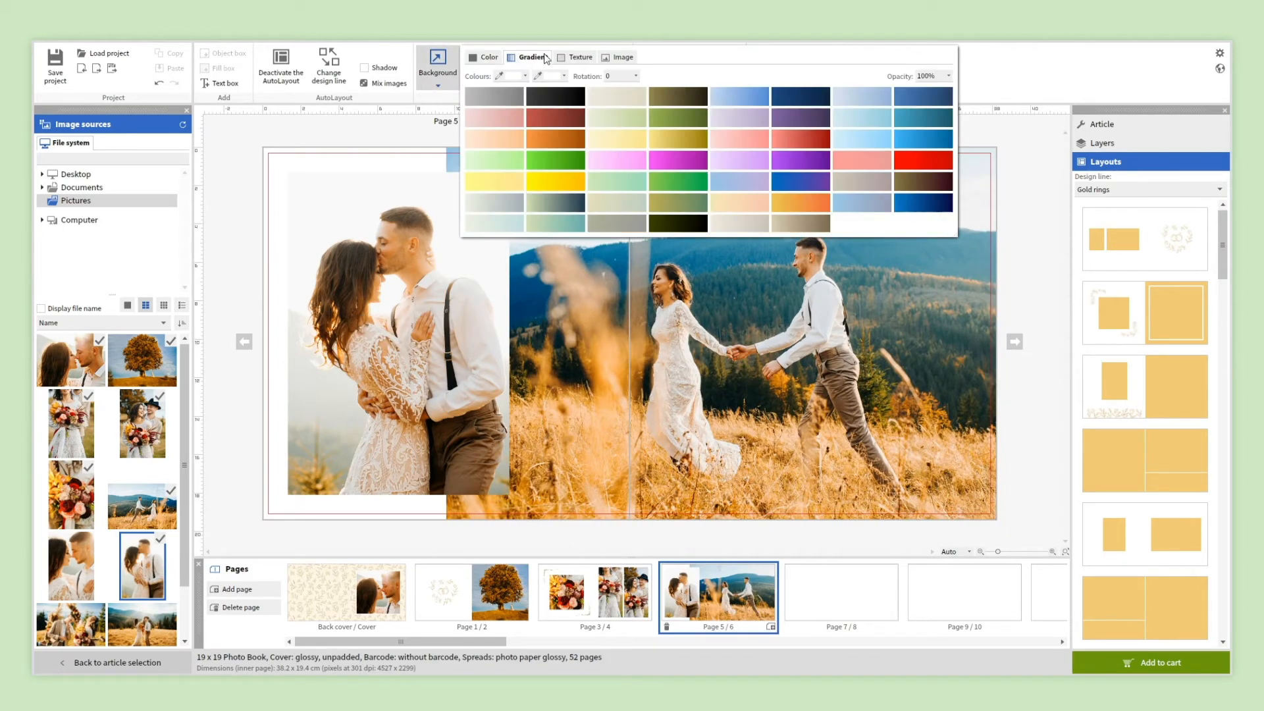
click(575, 58)
click(490, 104)
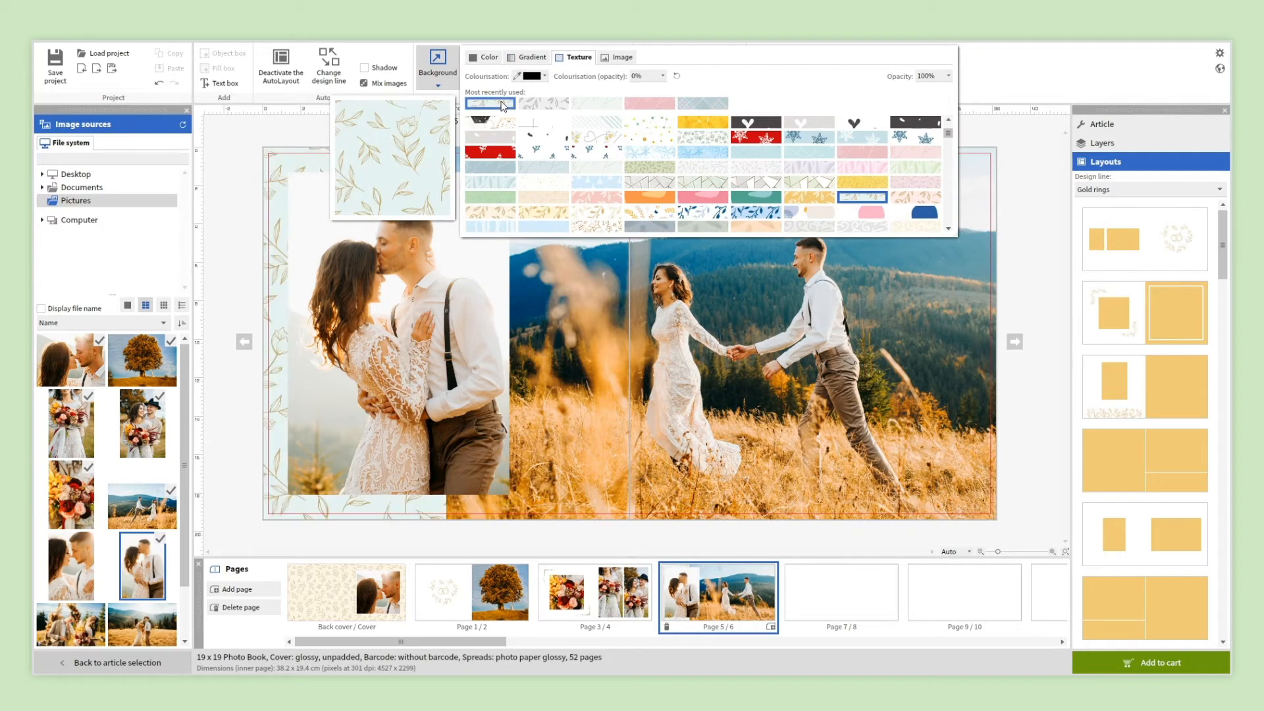
click(310, 130)
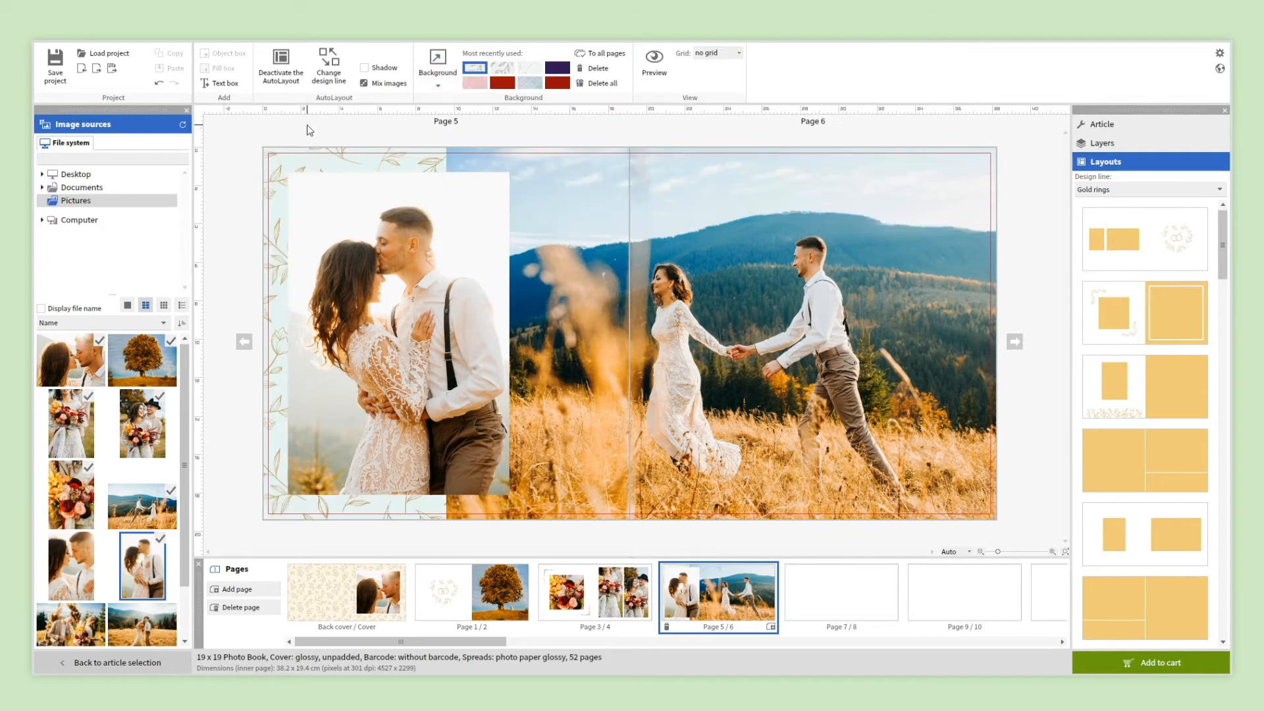
- Place the portrait of the couple facing each other on pages 7/8 and add two text boxes beside it
click(808, 591)
drag(87, 572, 380, 422)
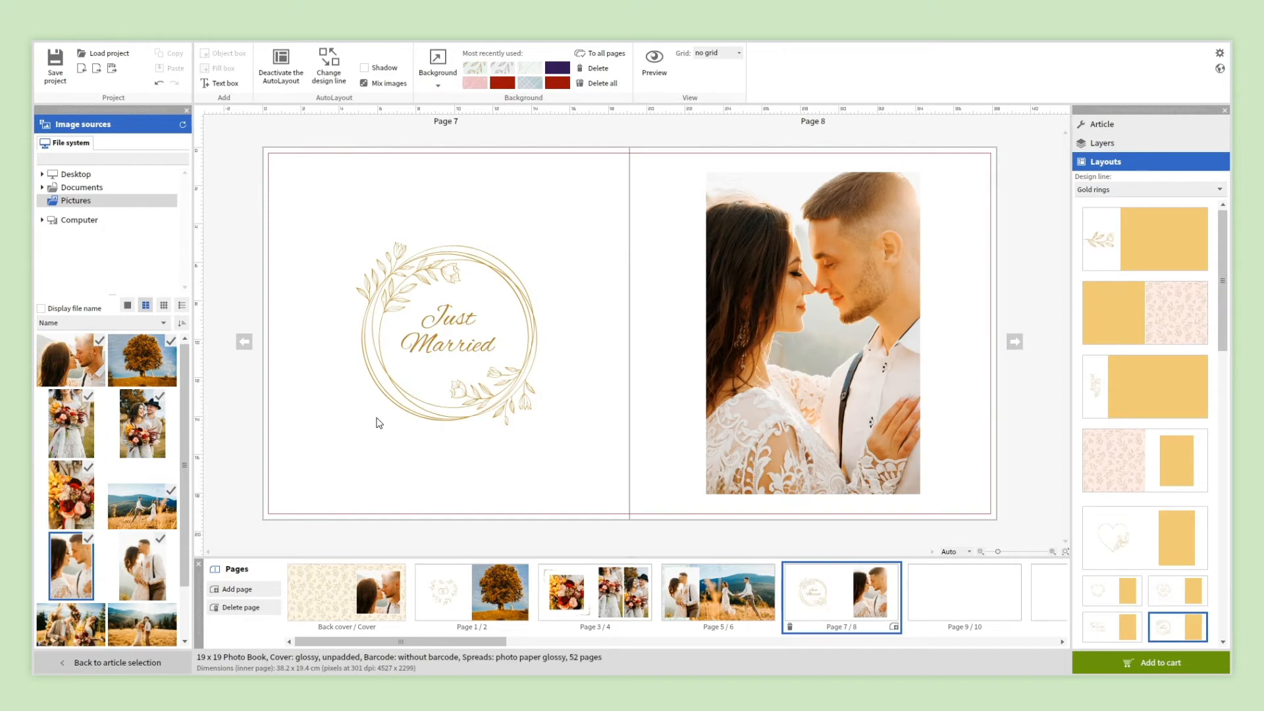
click(235, 81)
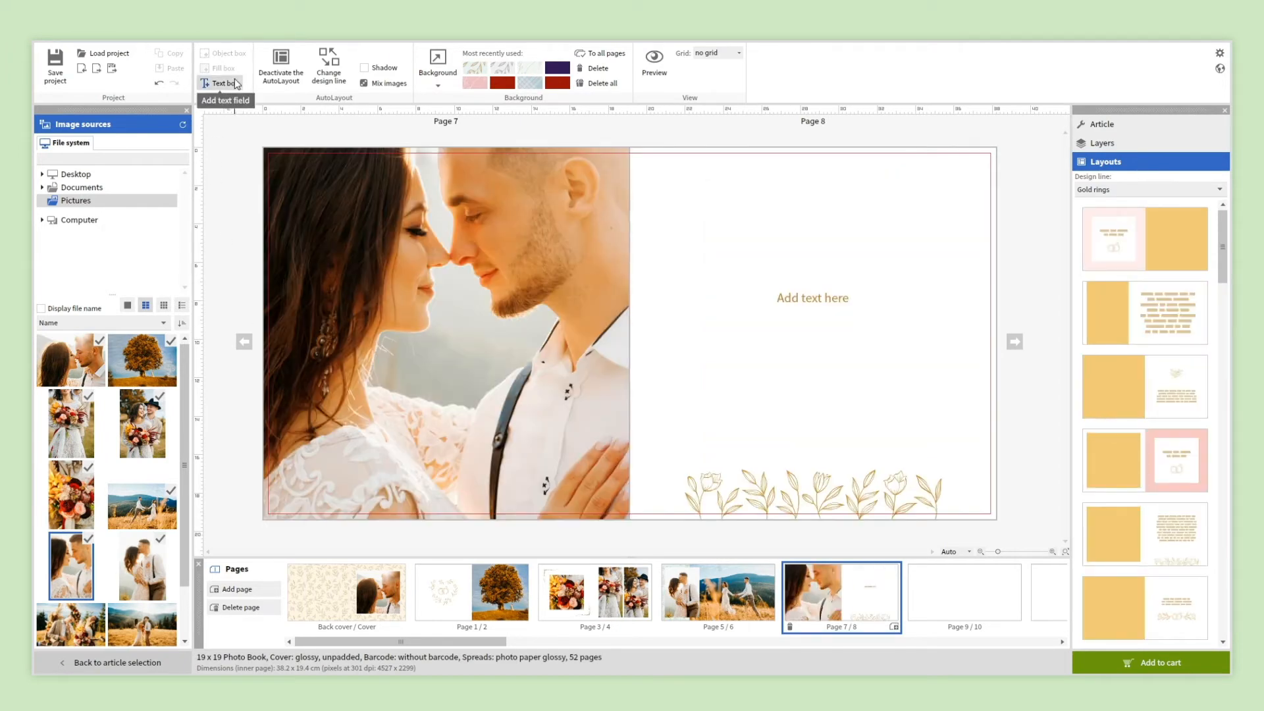
click(234, 79)
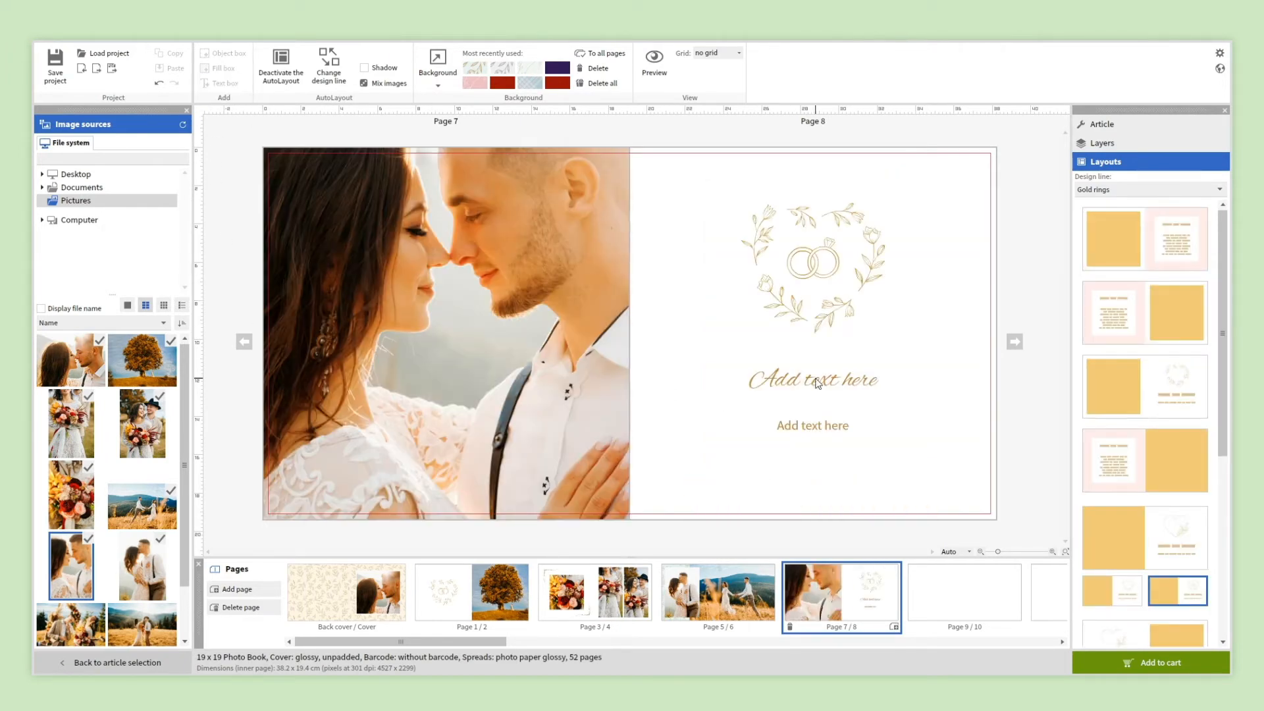
- Fill the script heading on page 8 with the couple's first names and the line below it with "A day to remember"
click(817, 383)
text(Anna & David)
click(765, 439)
text(A day t)
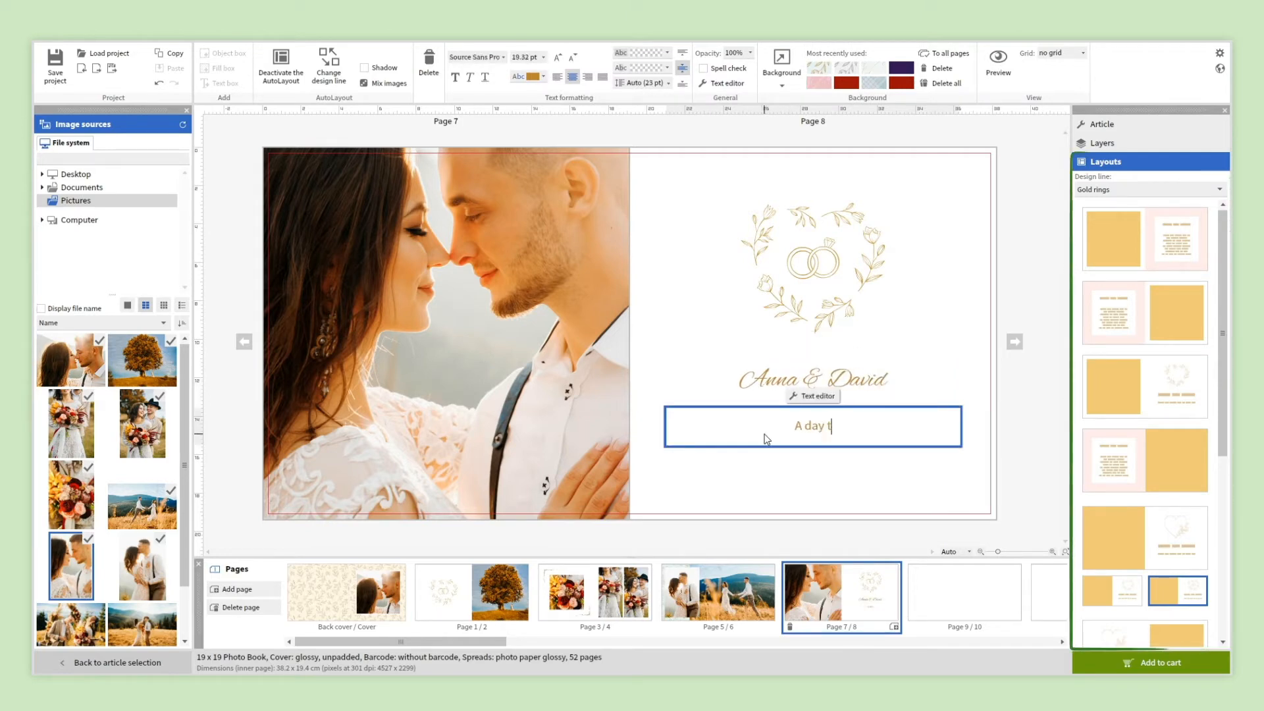
text(o remember)
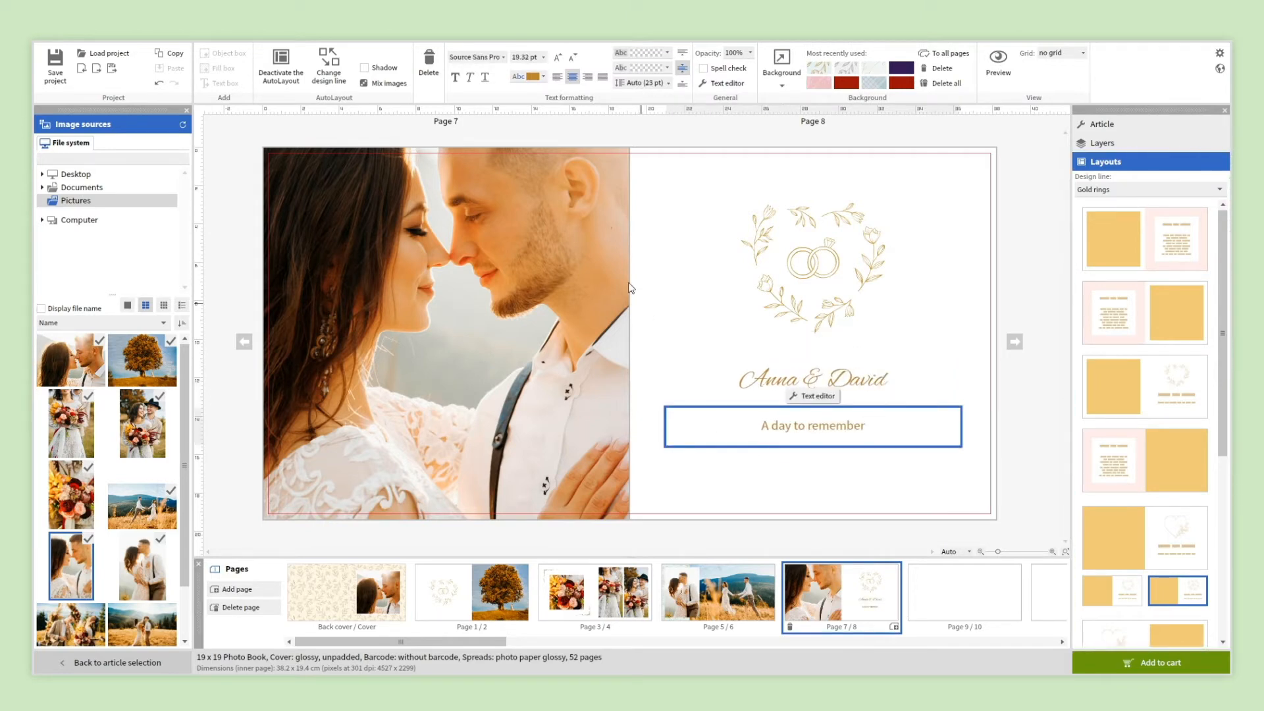
- Italicize the "A day to remember" line and reduce its font size to 17.32 pt
click(472, 78)
click(575, 59)
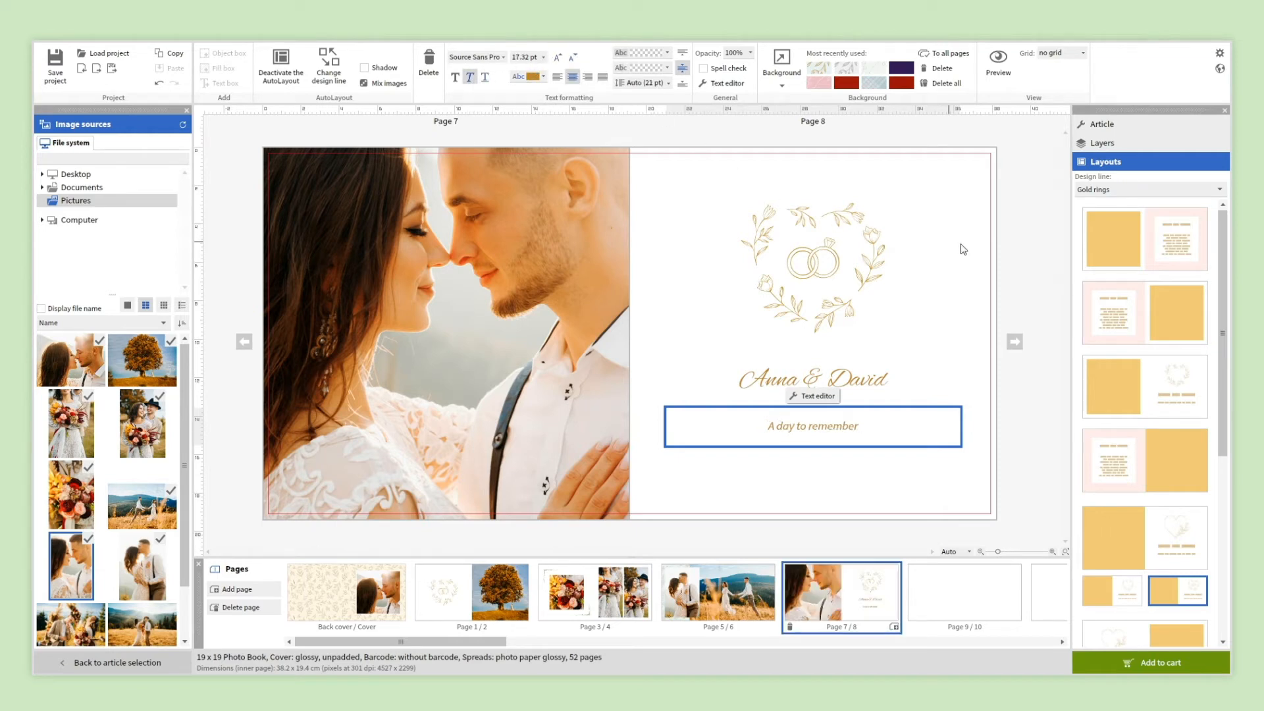
click(1020, 255)
- Add three landscape photos of the couple outdoors to pages 9/10
click(976, 596)
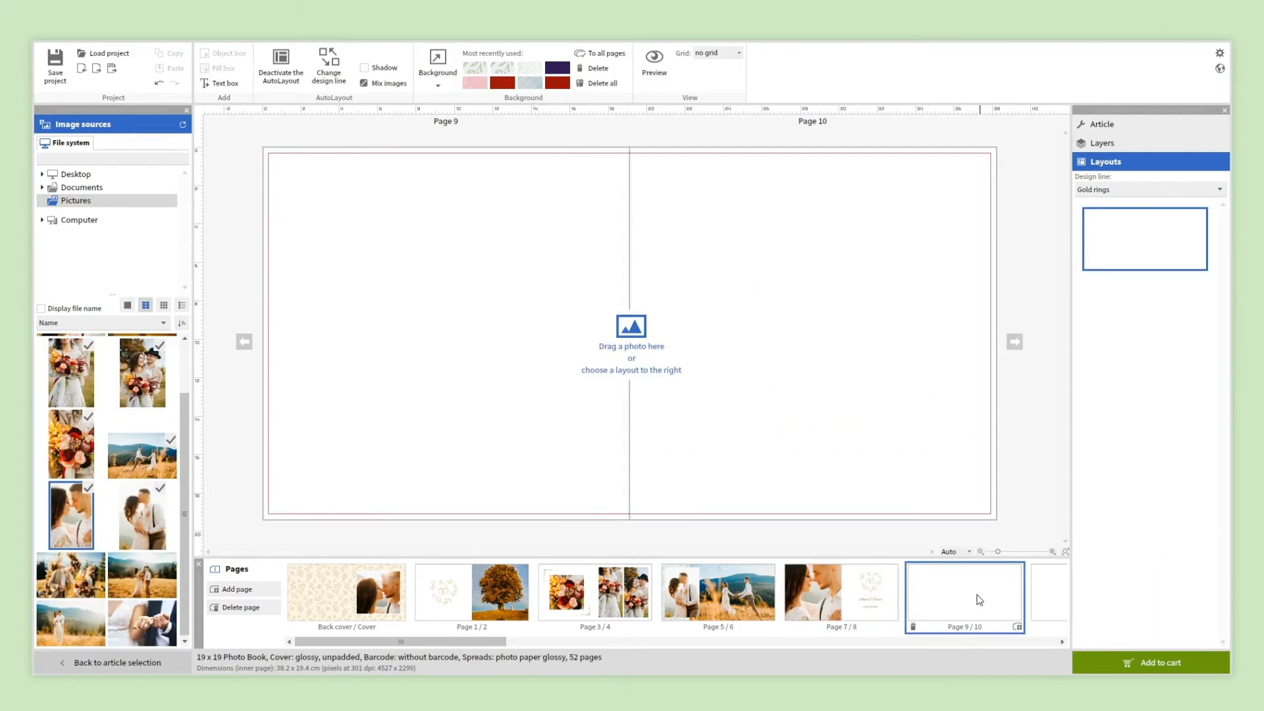
drag(69, 580, 266, 505)
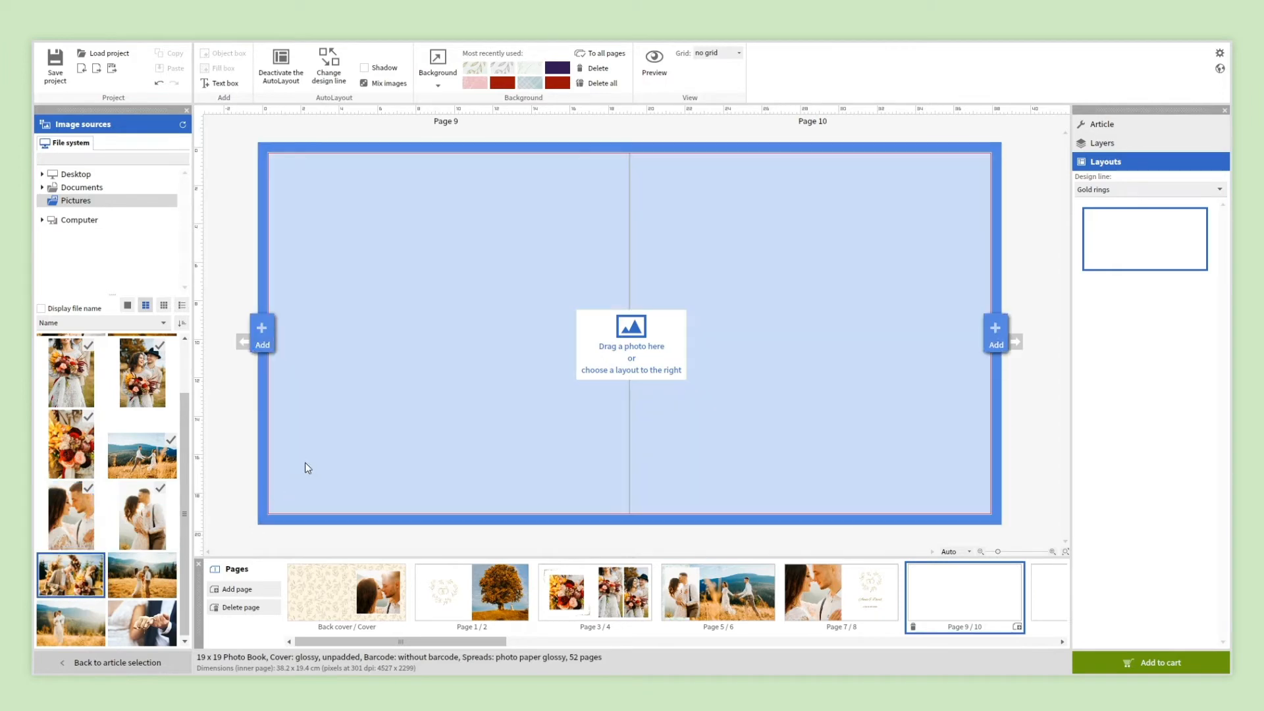
drag(305, 463, 305, 462)
drag(142, 575, 314, 481)
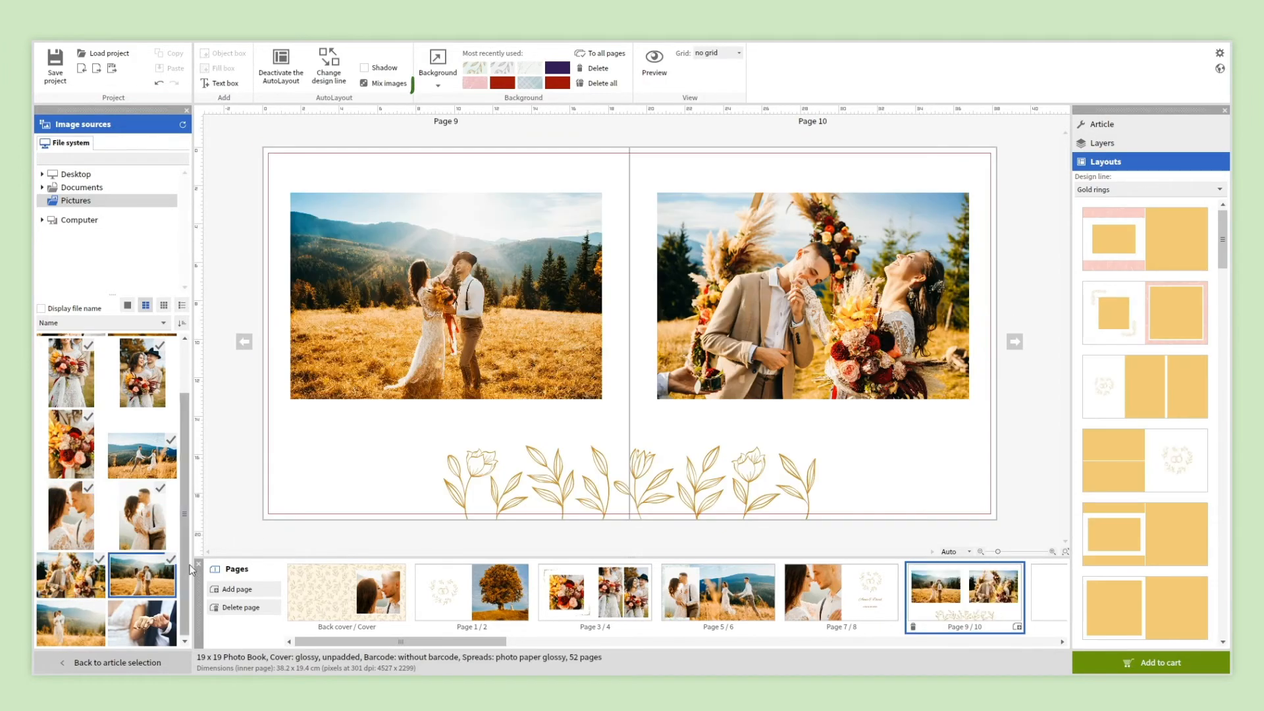
drag(90, 615, 400, 460)
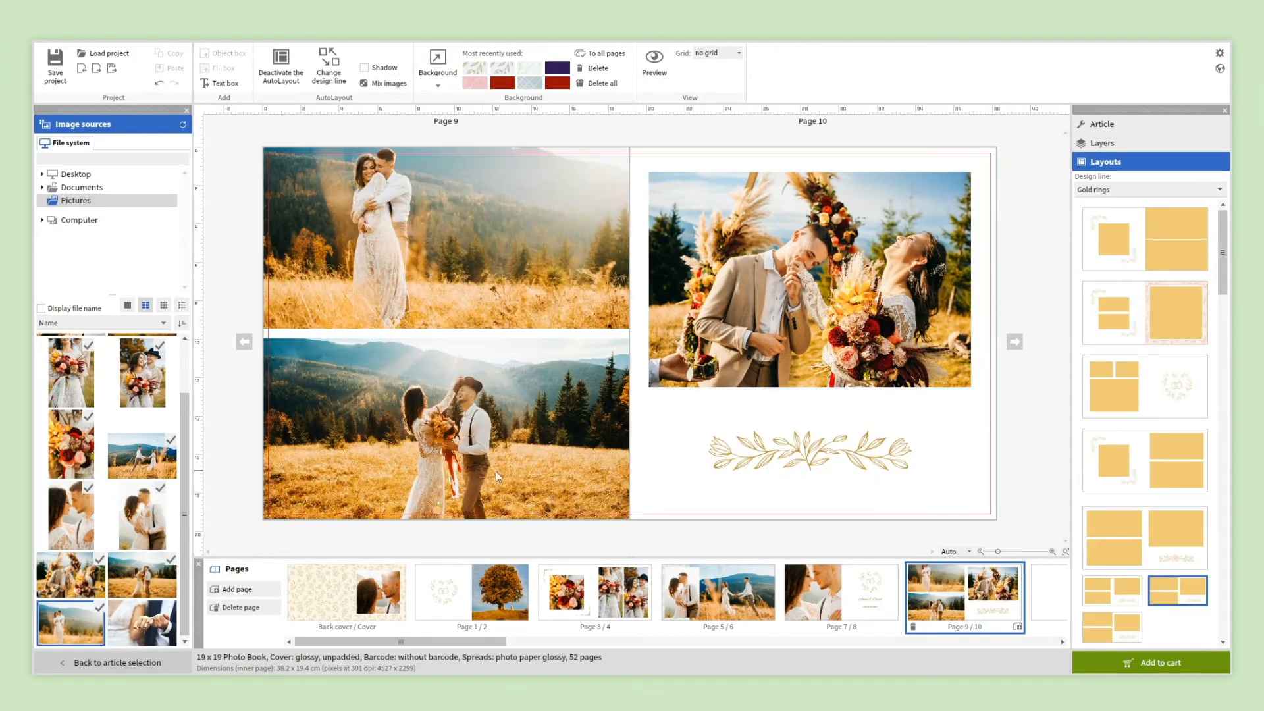
- Apply the layout with two small stacked photos beside one large photo to pages 9/10, and randomly mix the image positions
drag(1228, 282, 1225, 357)
click(1159, 433)
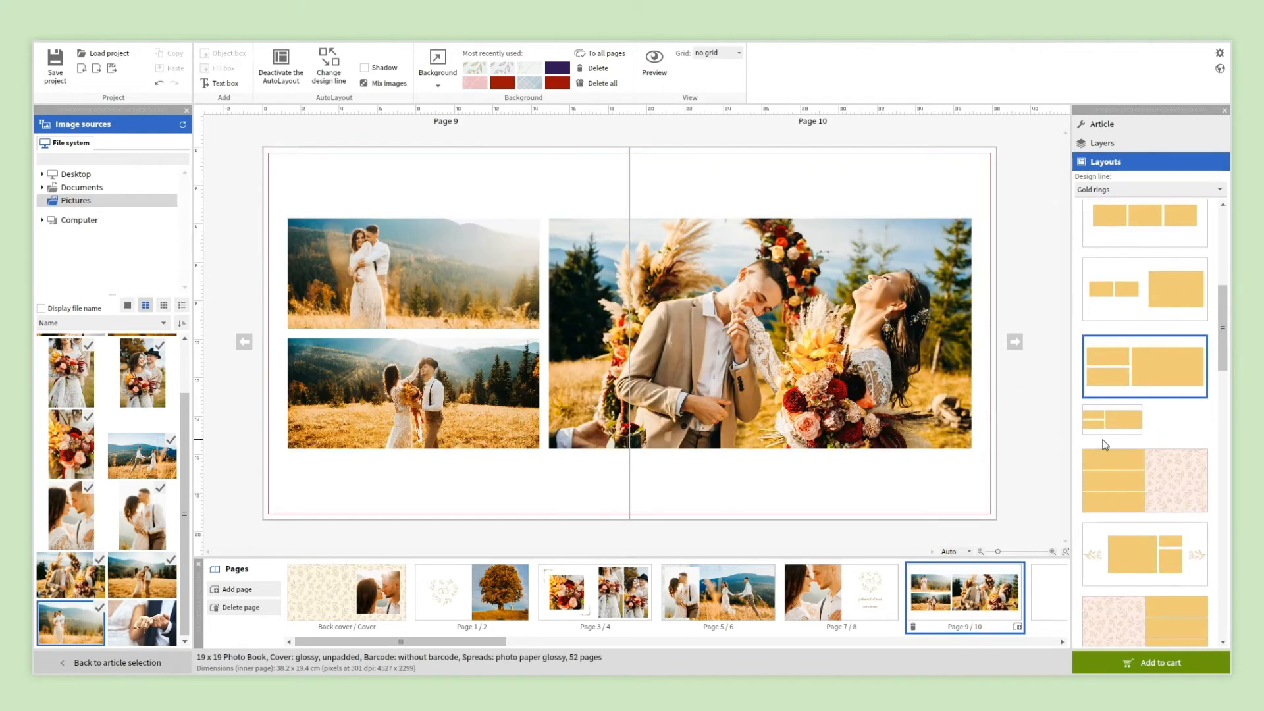
click(387, 84)
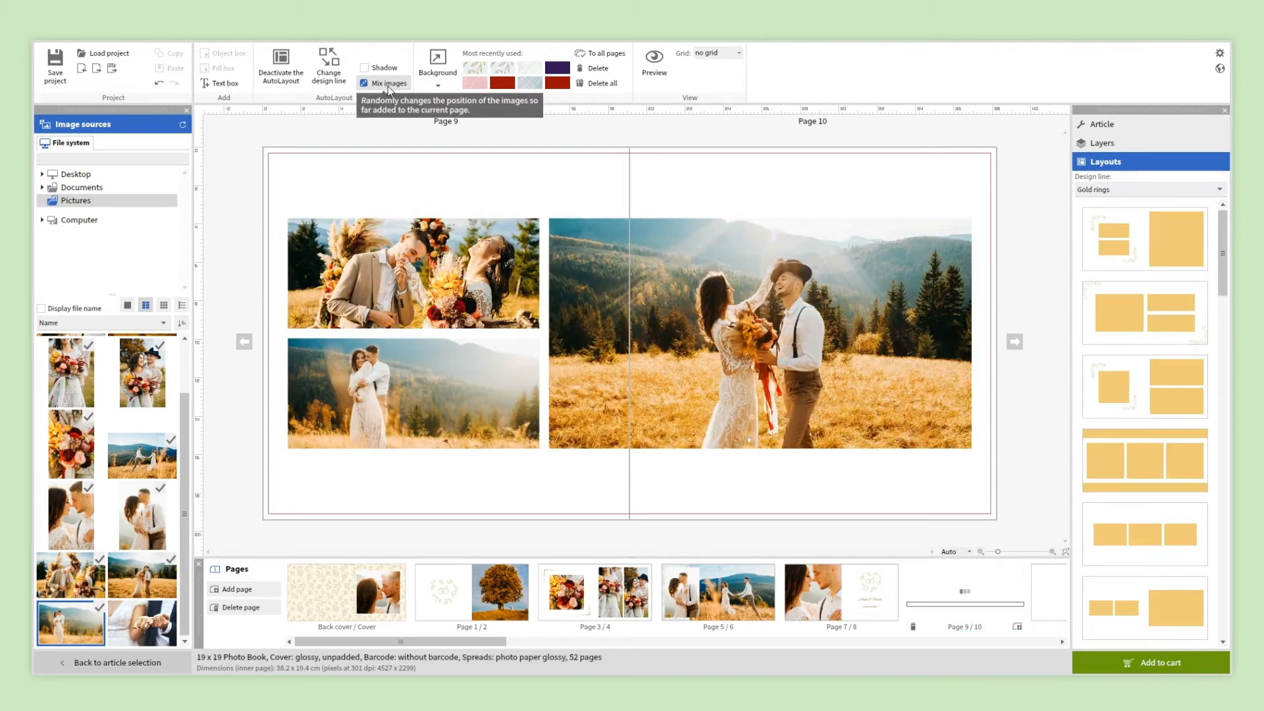
- Randomly mix the image positions on pages 9/10 again and move that spread ahead of pages 7/8
click(388, 84)
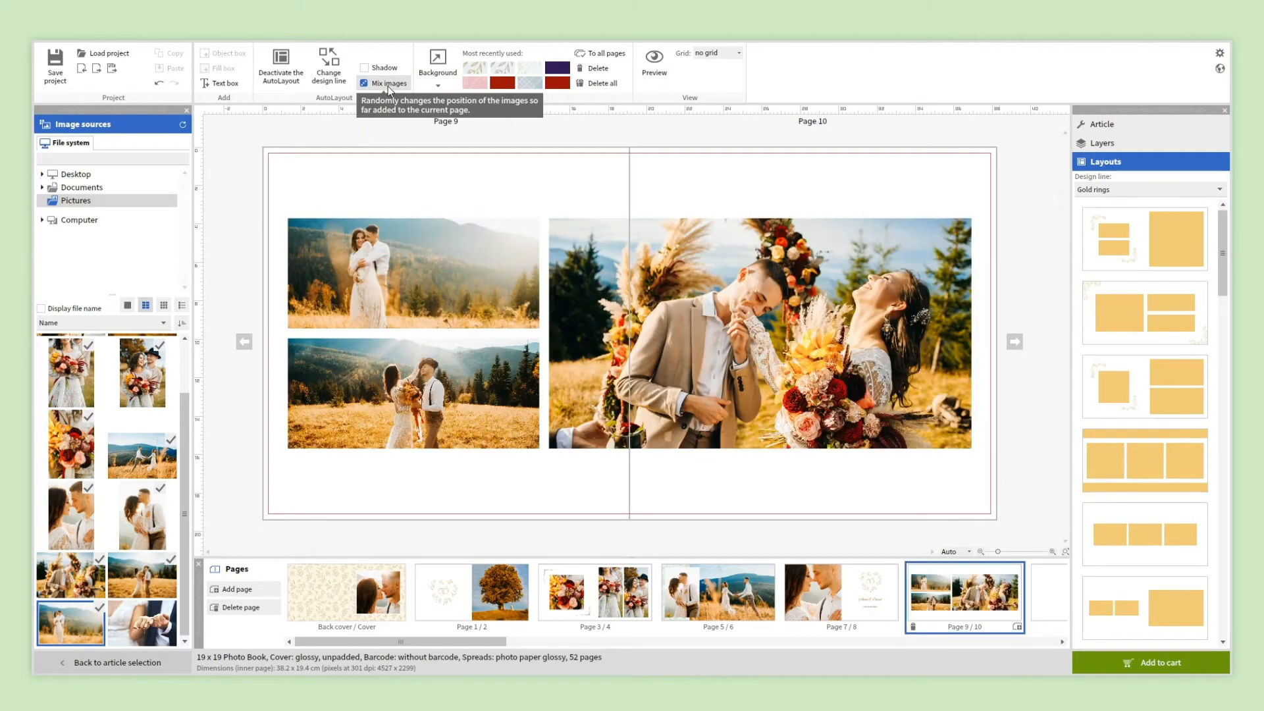
click(389, 84)
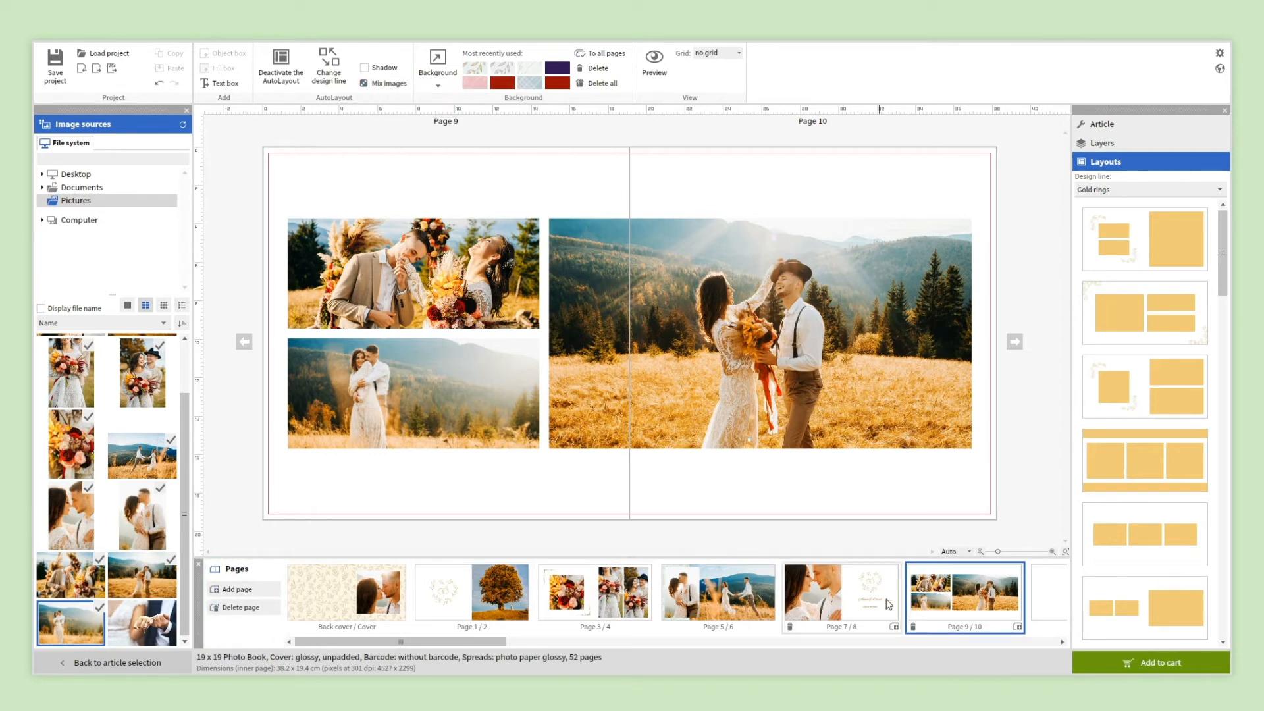
drag(861, 612, 802, 606)
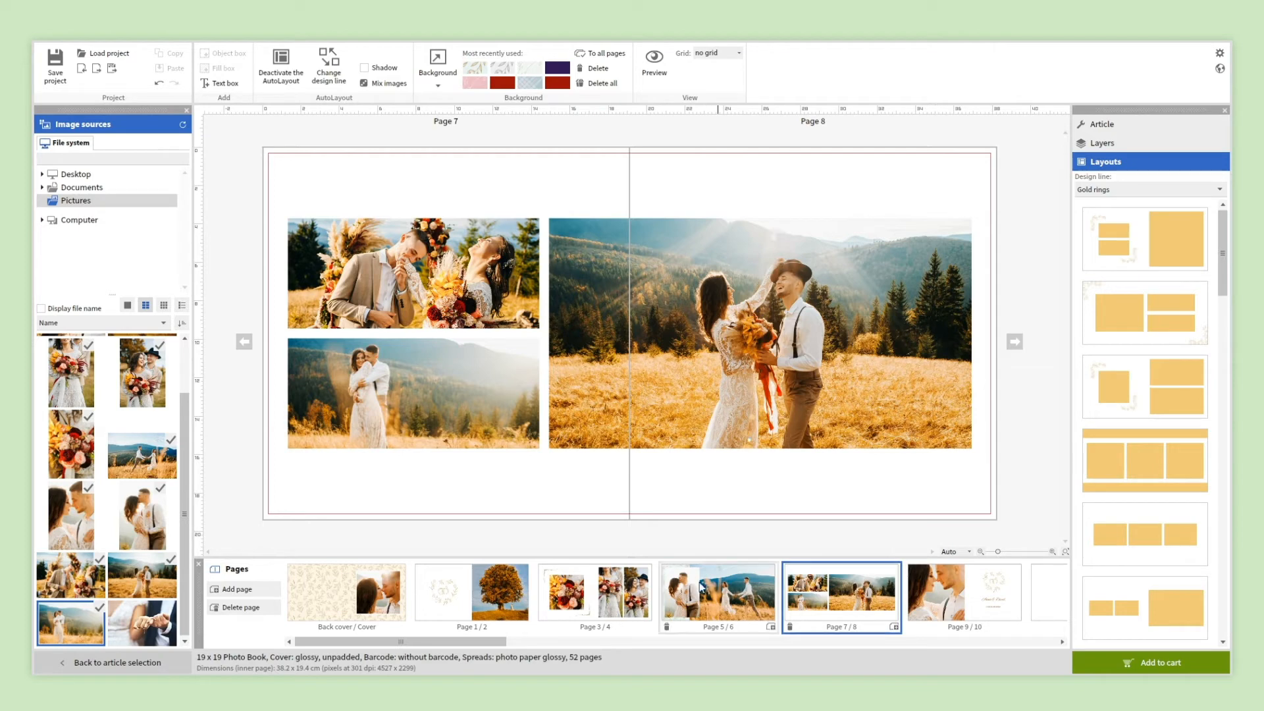
- Deactivate AutoLayout and enlarge the large couple photo to 23.30 x 19.40 cm, reaching the spread's upper, lower and outer edges
click(281, 61)
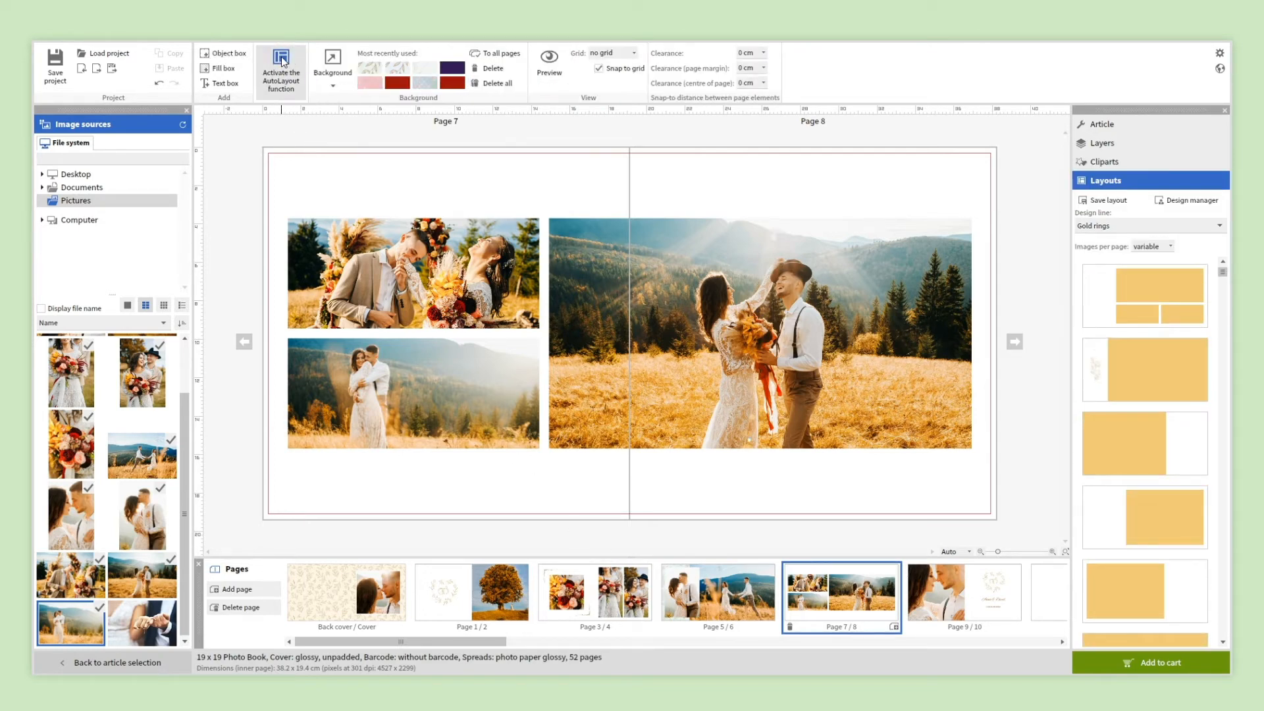
click(707, 336)
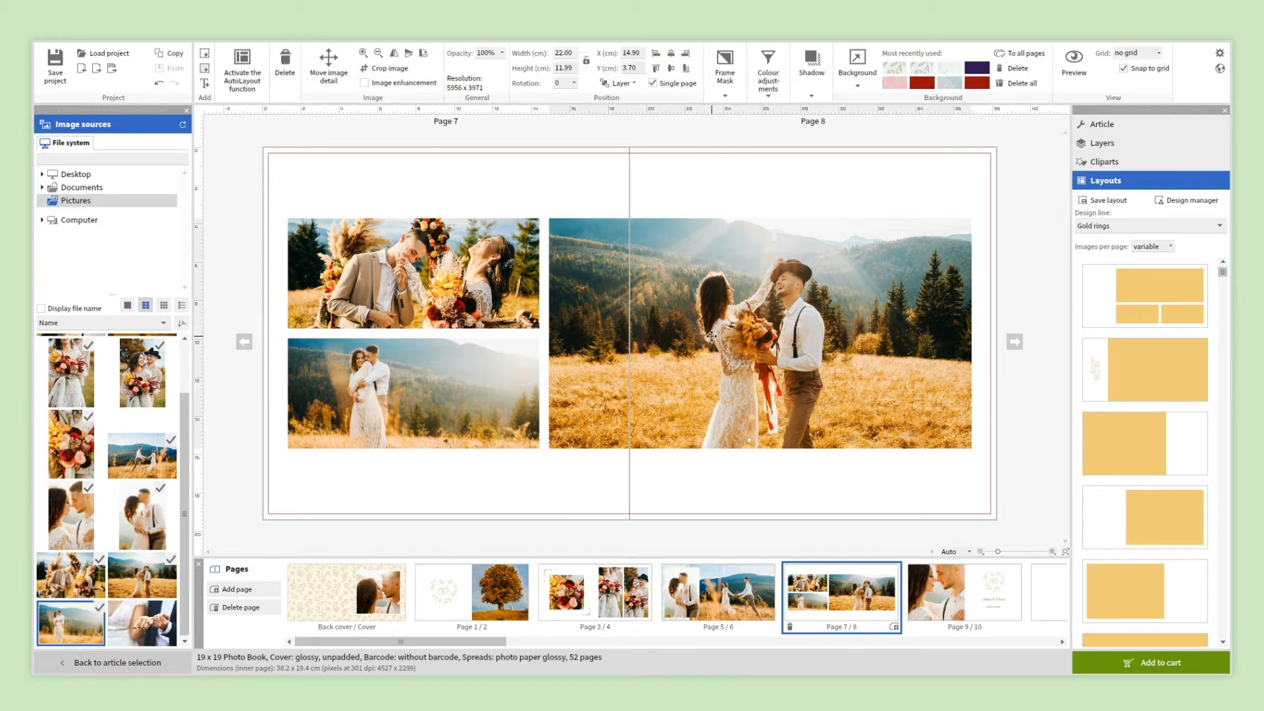
drag(748, 220, 755, 149)
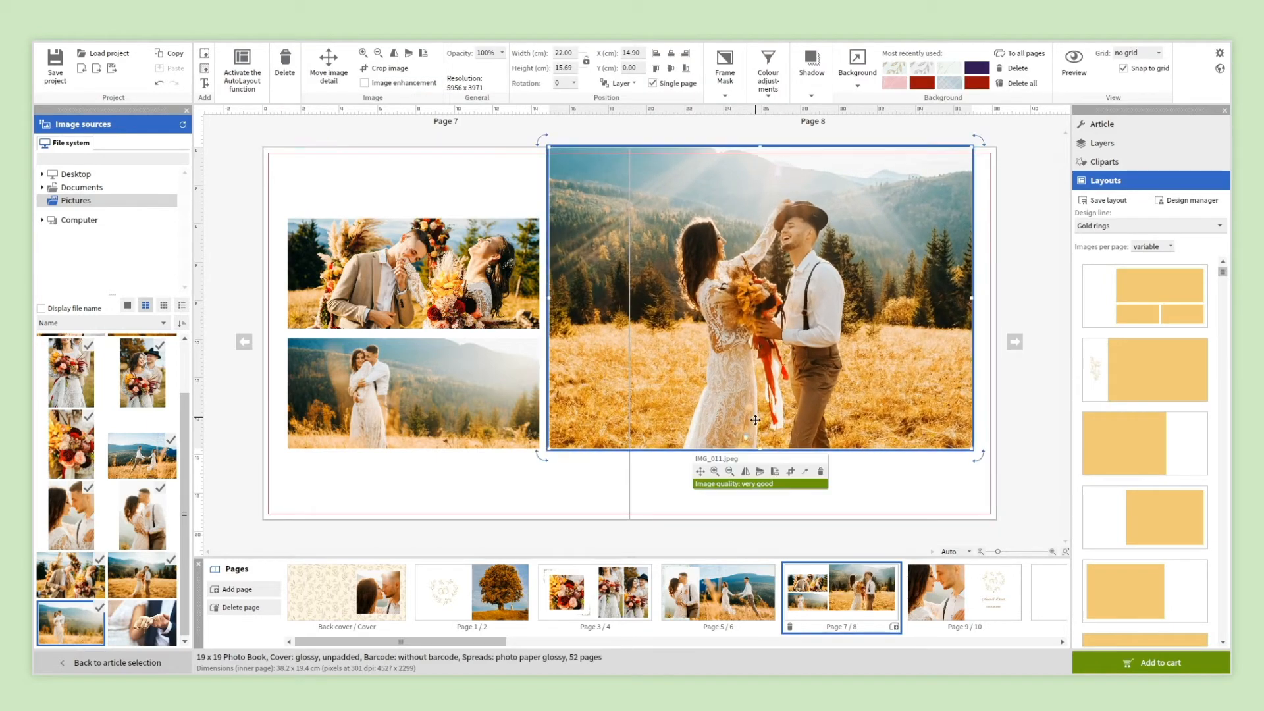
drag(757, 452, 759, 521)
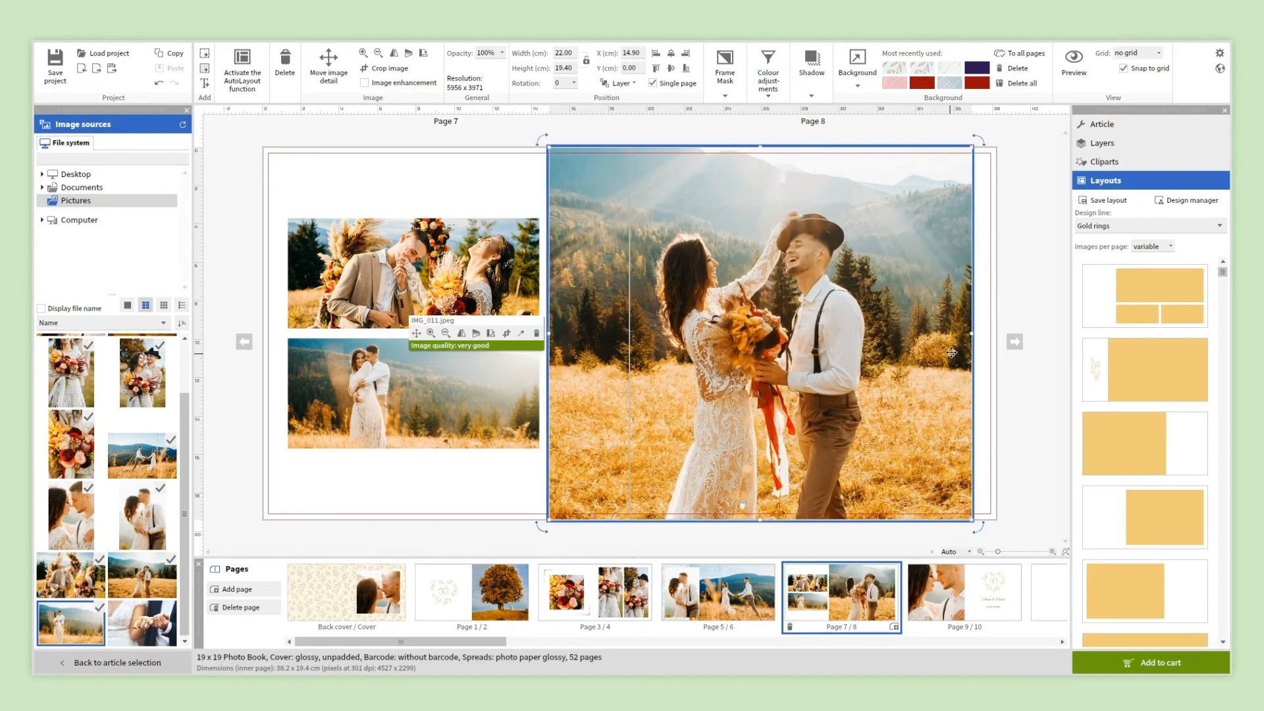
drag(970, 335, 995, 335)
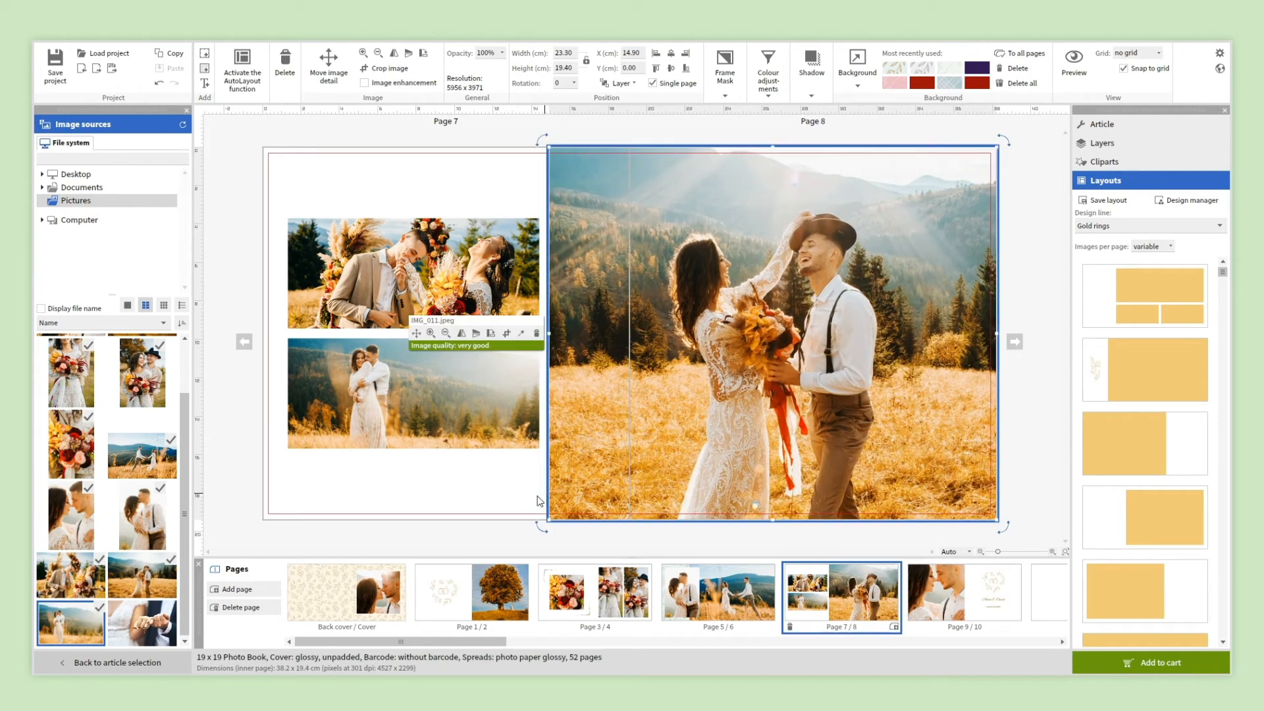
- Move the two small stacked photos on page 7 together, lower and slightly closer to the outer edge
click(471, 495)
click(437, 292)
ctrl+click(428, 377)
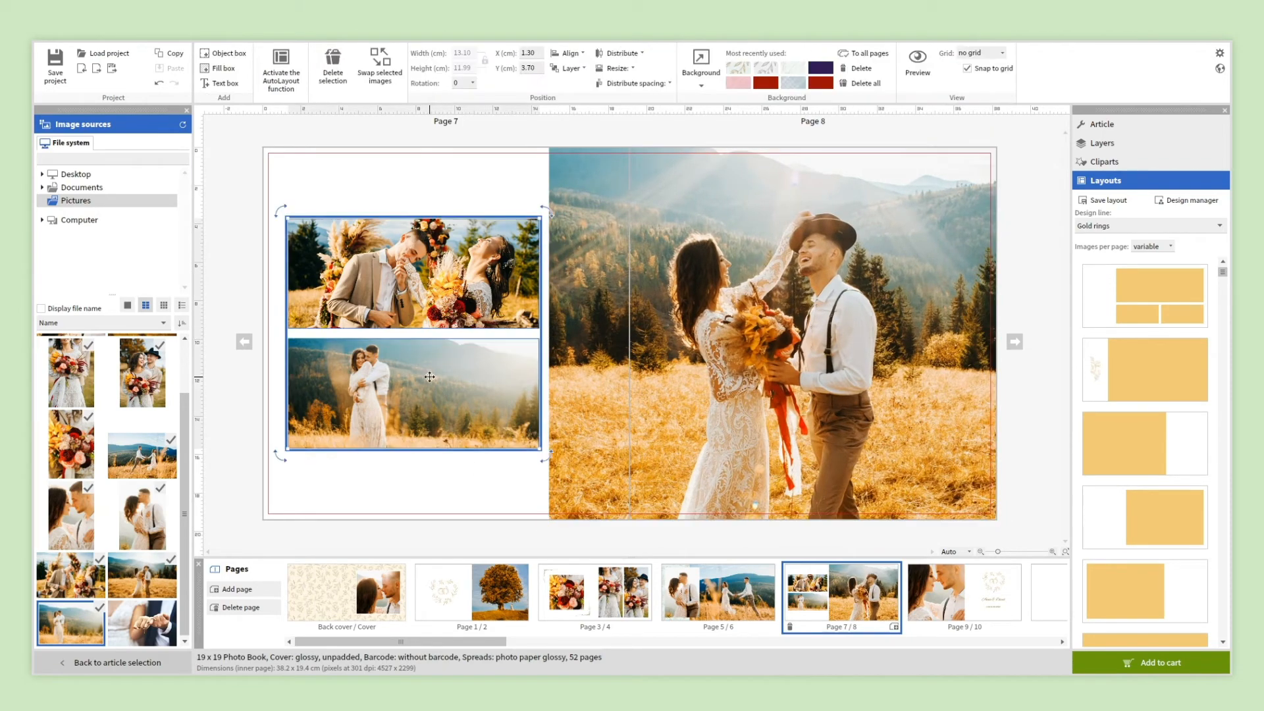
drag(428, 392, 423, 437)
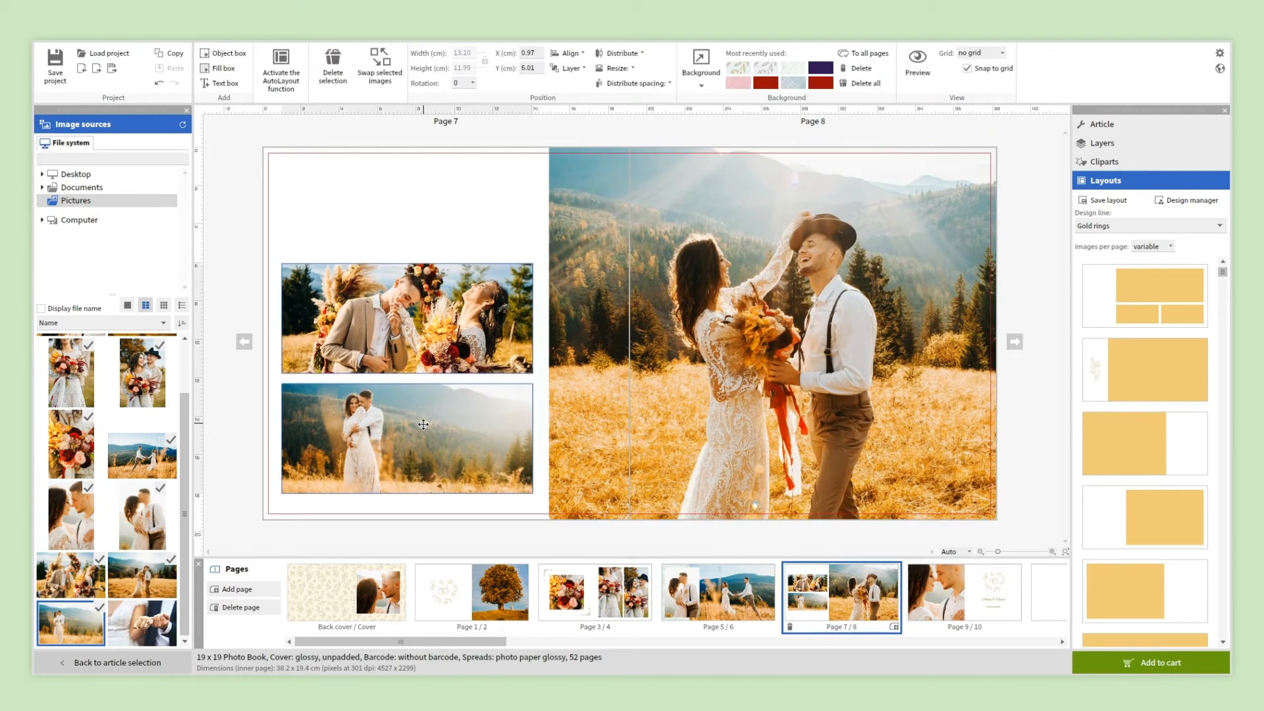
click(431, 532)
- Add the gold leaf garland from the Wedding cliparts above the small photos on page 7, scaled to about 9.14 x 1.84 cm
click(1105, 161)
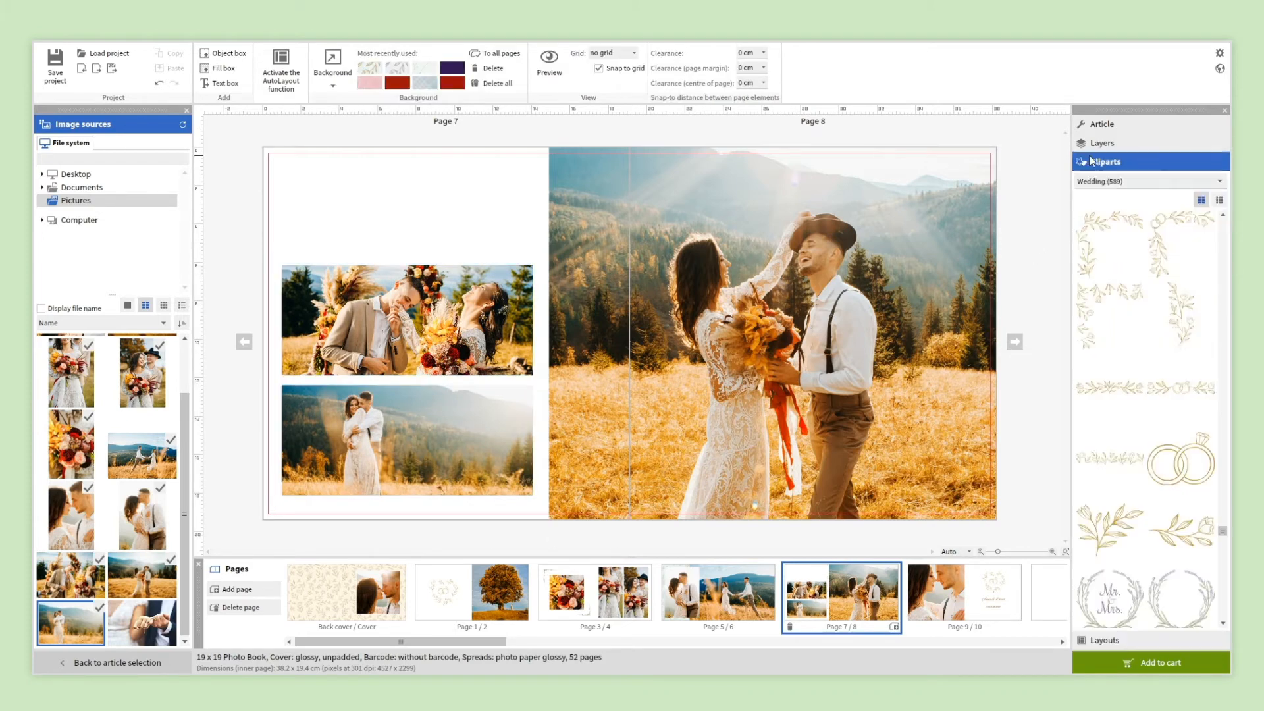
drag(1089, 377, 481, 210)
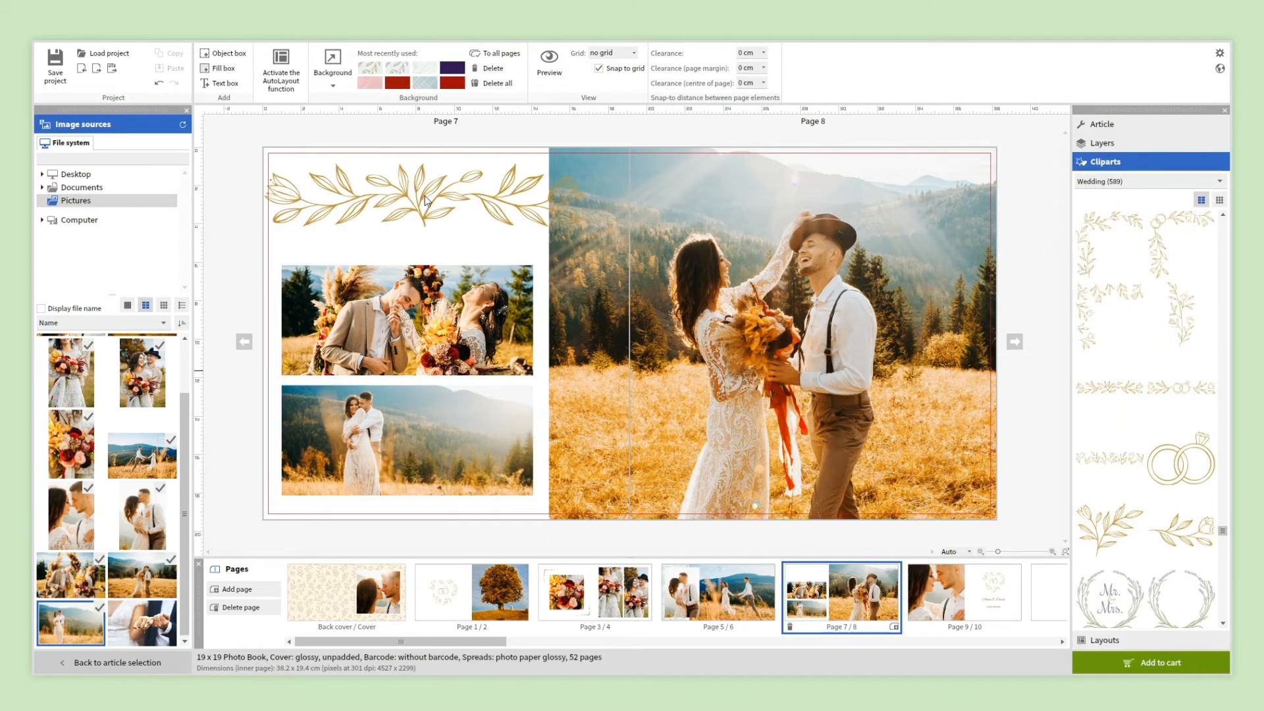
drag(582, 226, 453, 204)
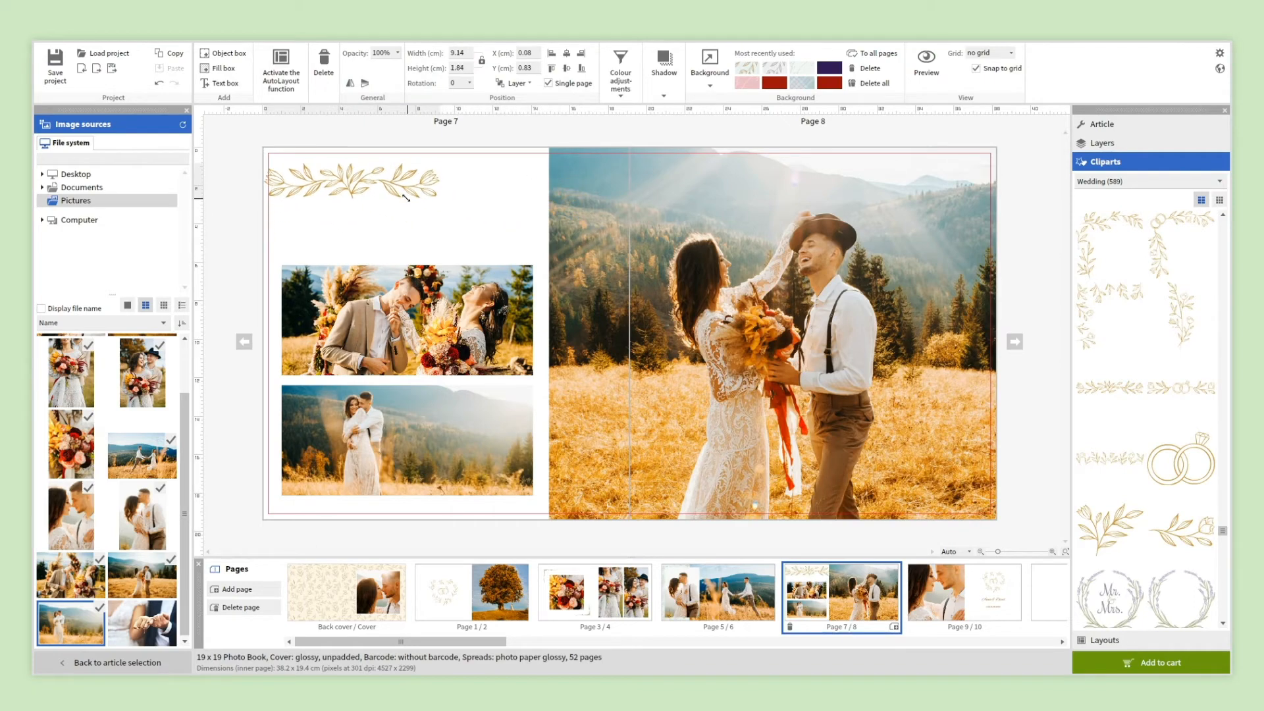
drag(362, 188, 408, 215)
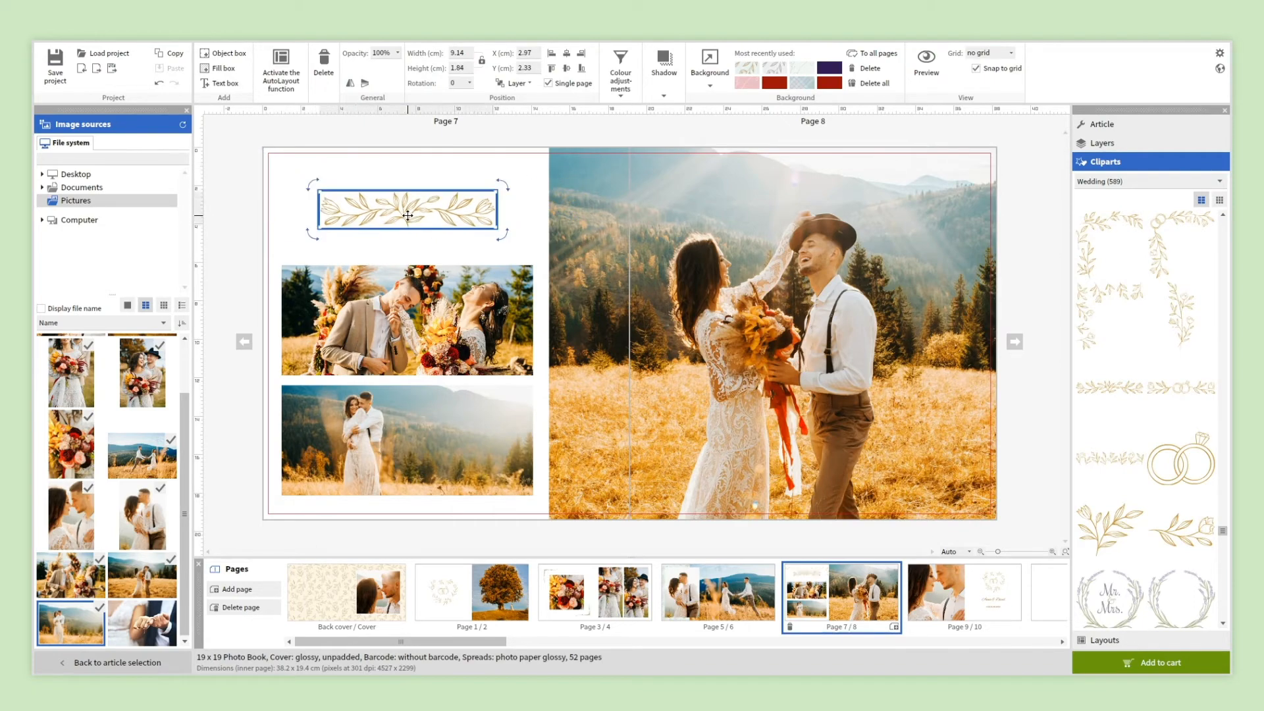
- Apply the plain rectangular line frame to both small photos on page 7
click(428, 297)
click(725, 73)
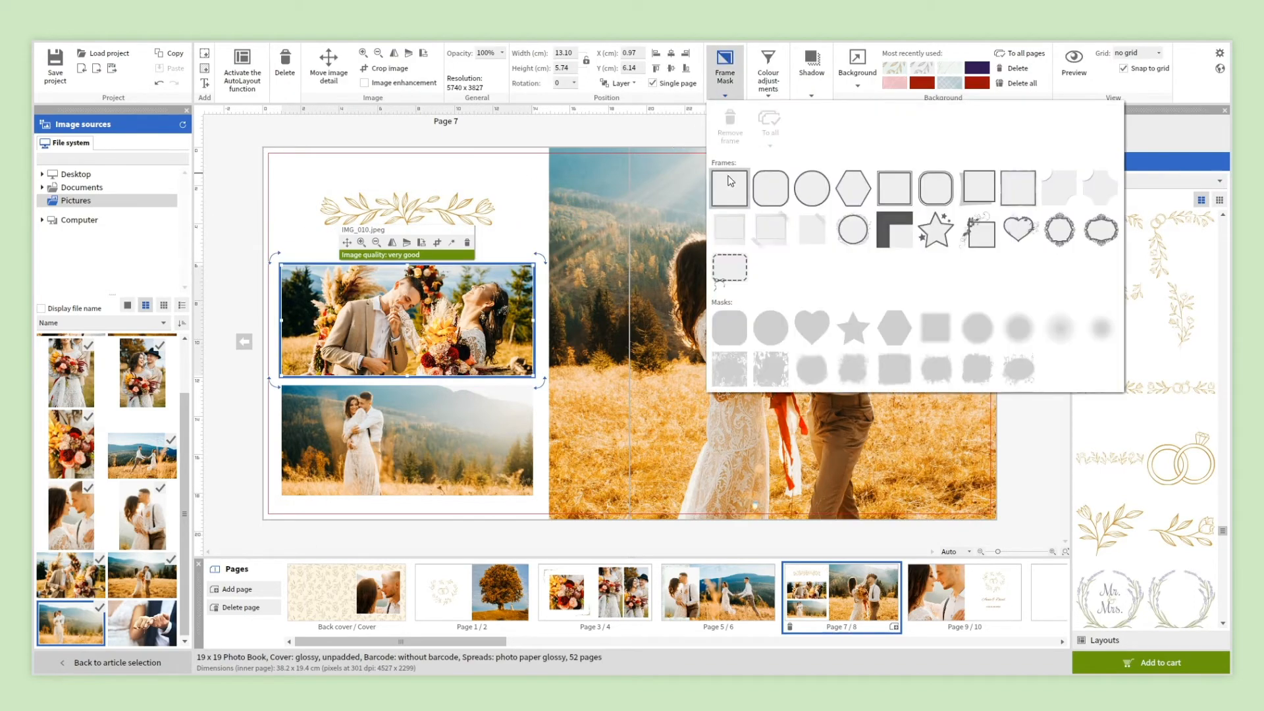
click(467, 432)
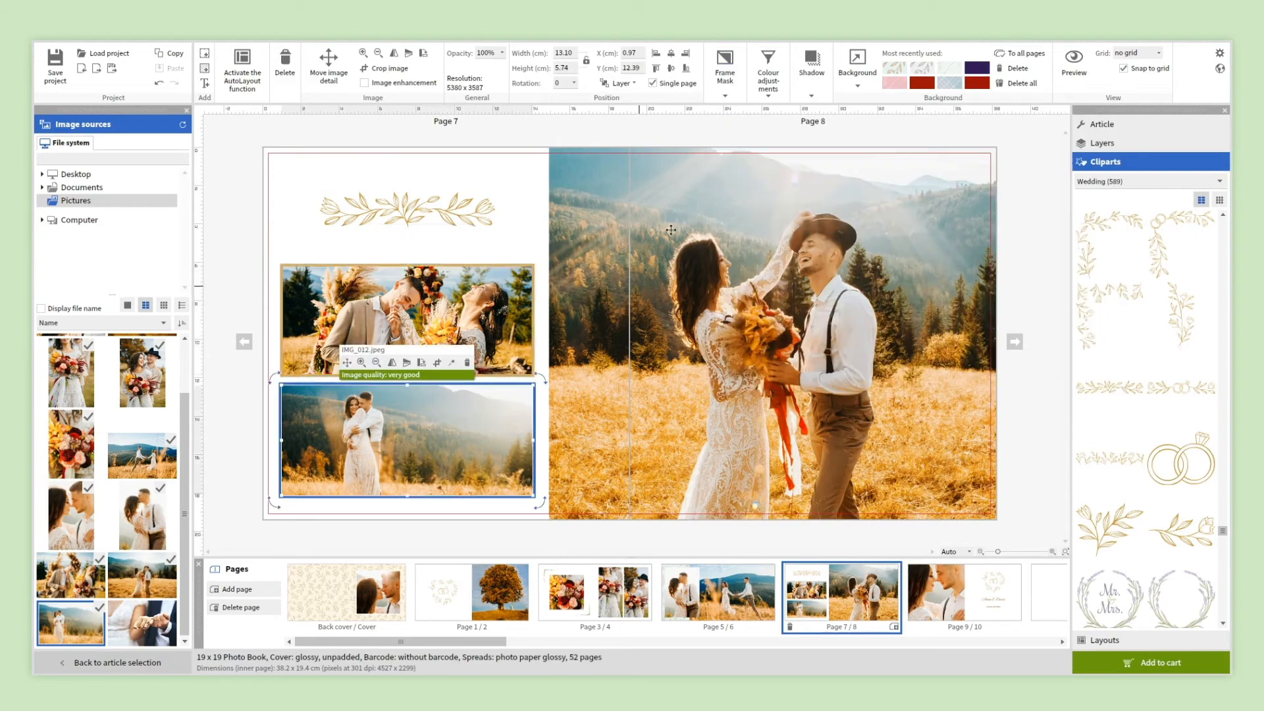
click(725, 72)
click(727, 183)
click(520, 142)
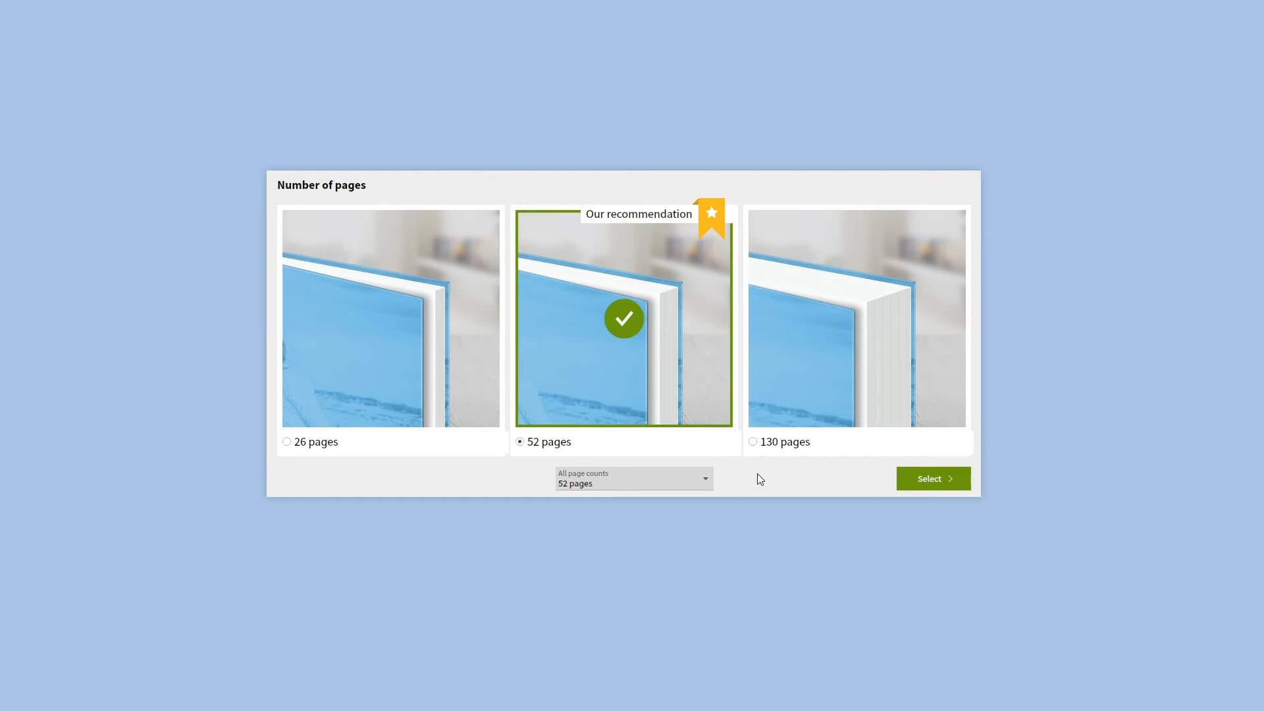
- Choose 52 pages for a new book and stretch the turquoise dandelion photo across the whole cover spread, 41.81 x 20.60 cm
click(922, 480)
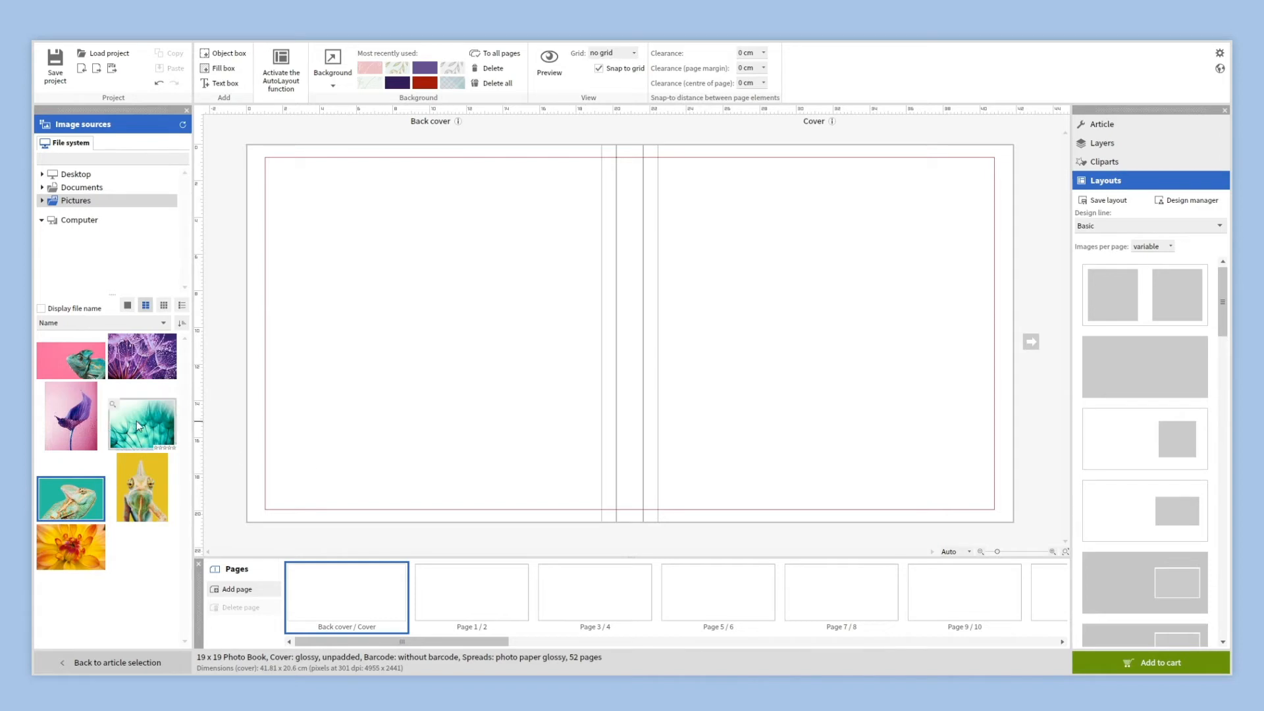
drag(136, 421, 396, 262)
drag(394, 372, 395, 525)
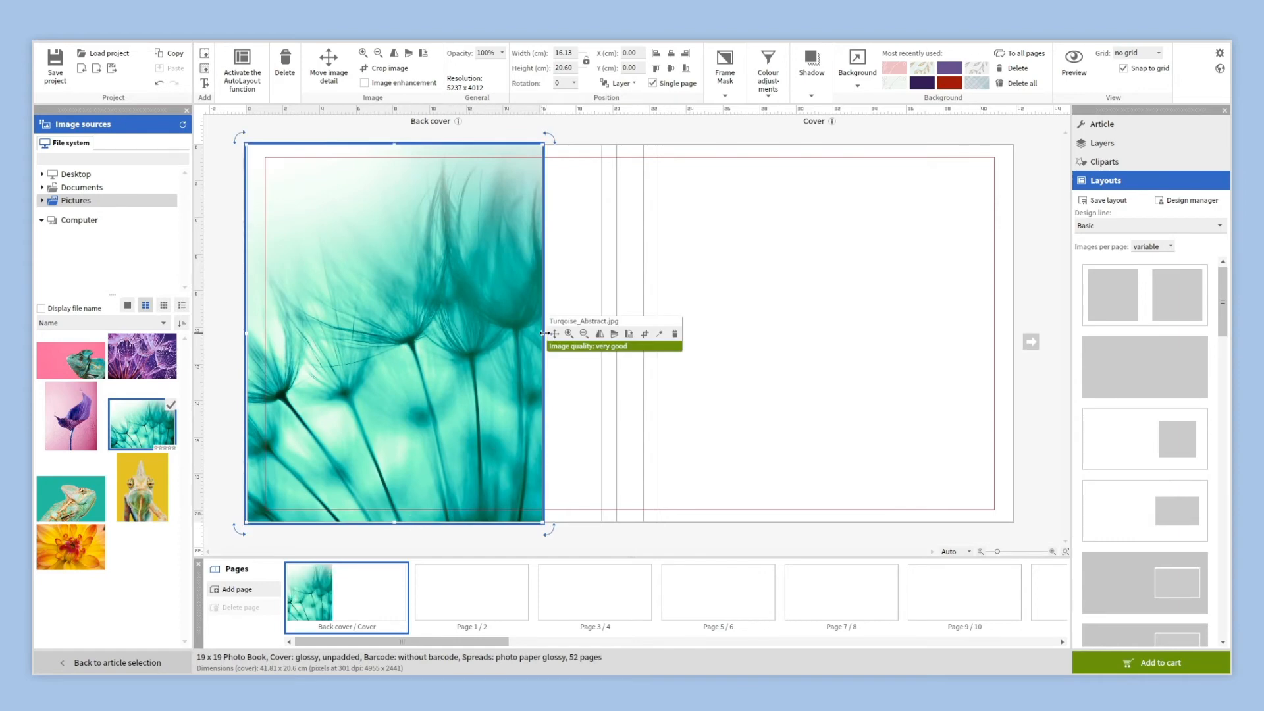
drag(544, 334, 1014, 333)
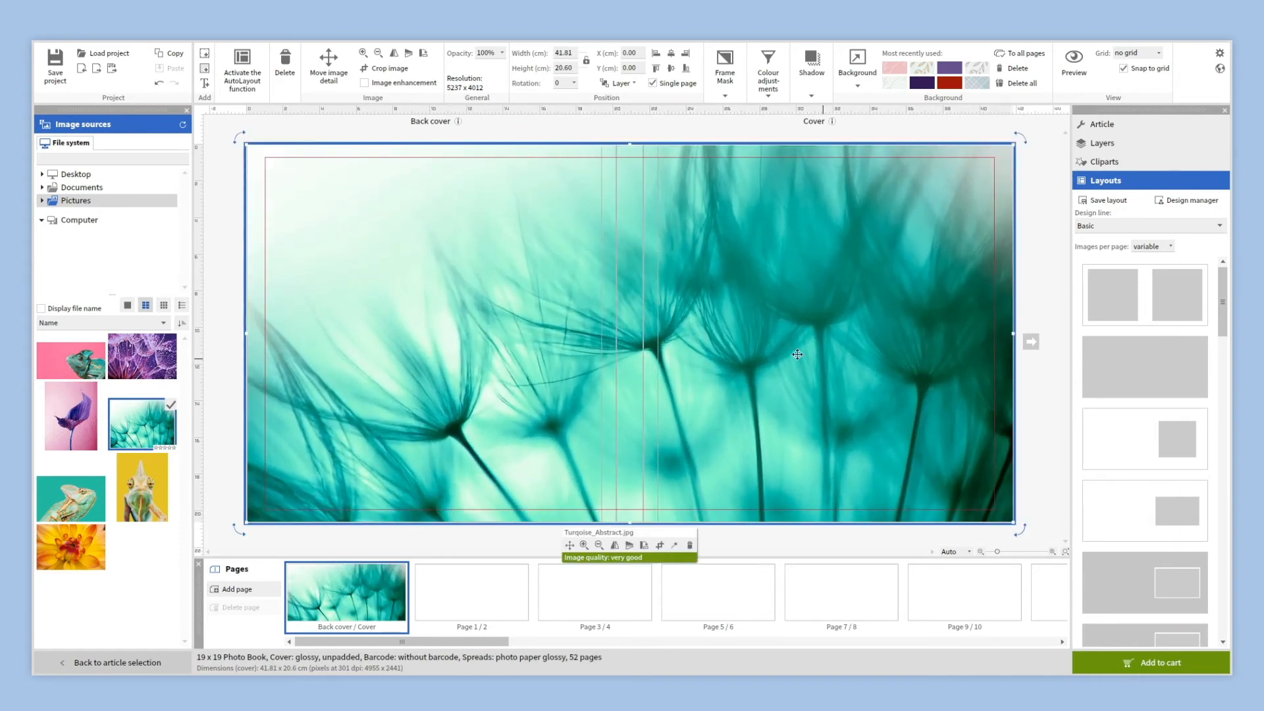
click(232, 265)
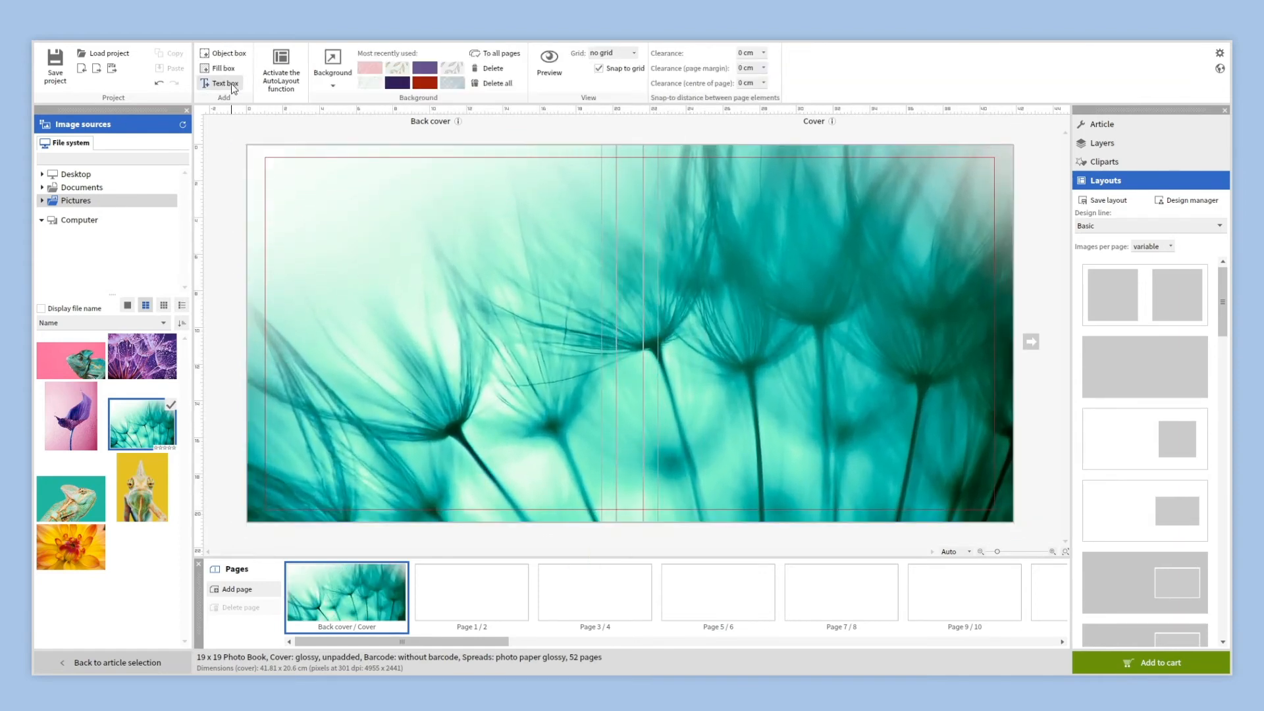
- Add a text box reading "NATURE" and place it near the upper outer corner of the front cover
click(205, 83)
text(NATURE)
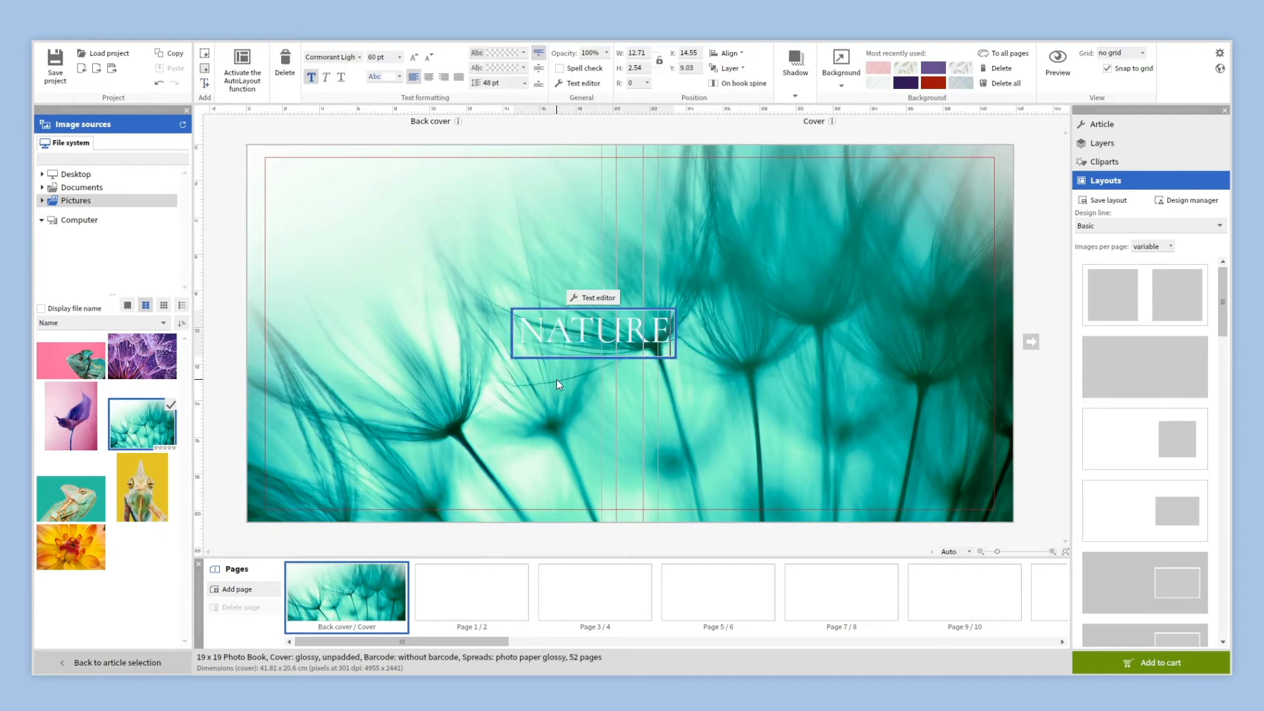
drag(567, 343, 854, 208)
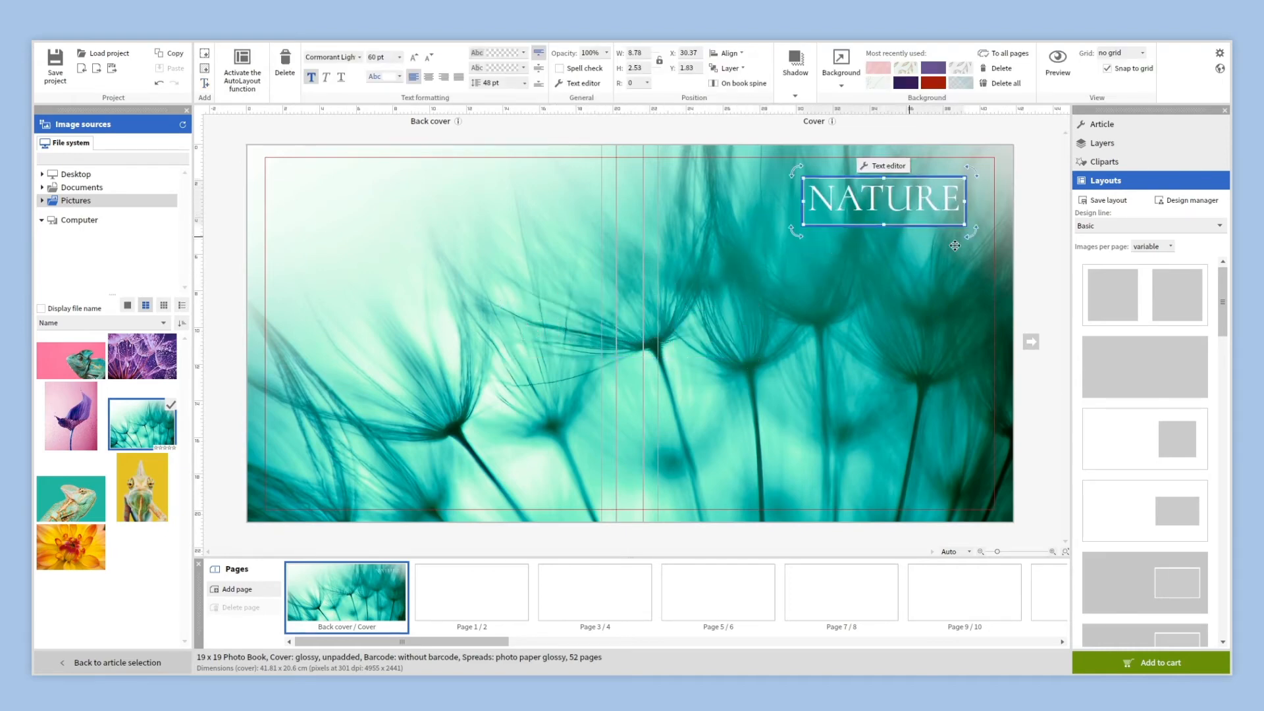
click(1029, 270)
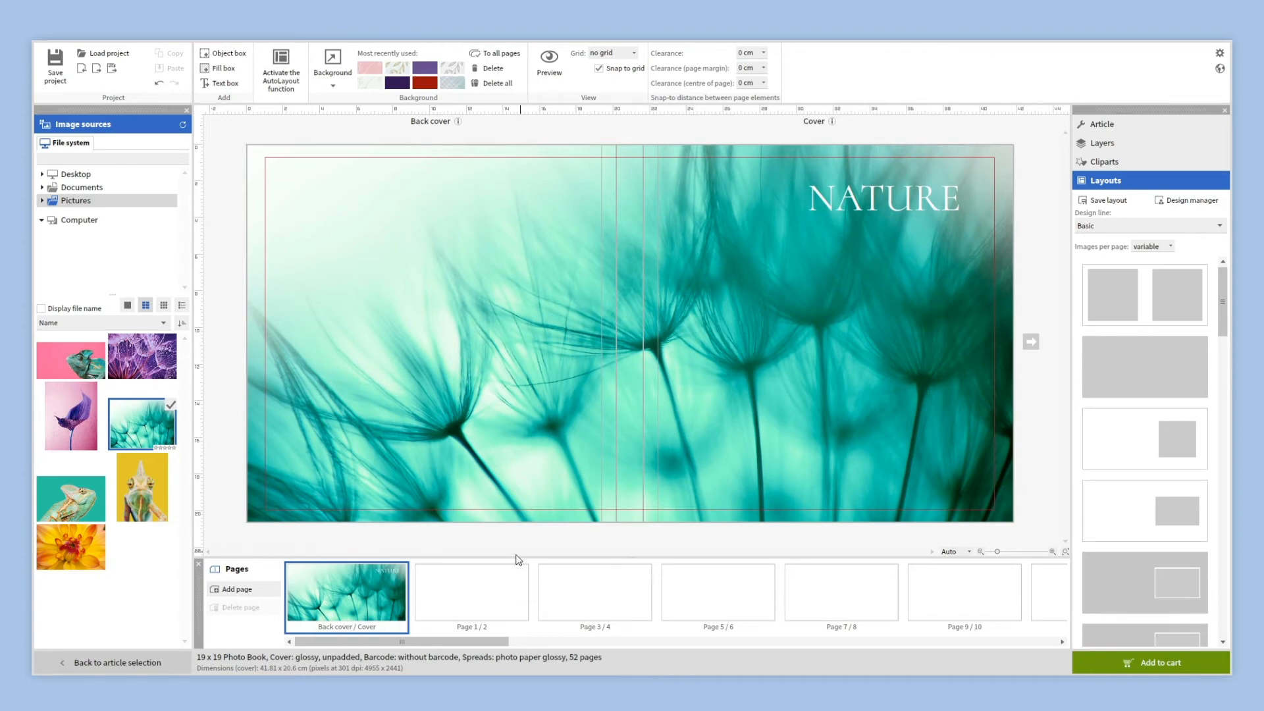
- Apply the layout with a full-page fill beside one image box to pages 1/2 and give the fill the pink floral texture
click(480, 584)
click(1104, 380)
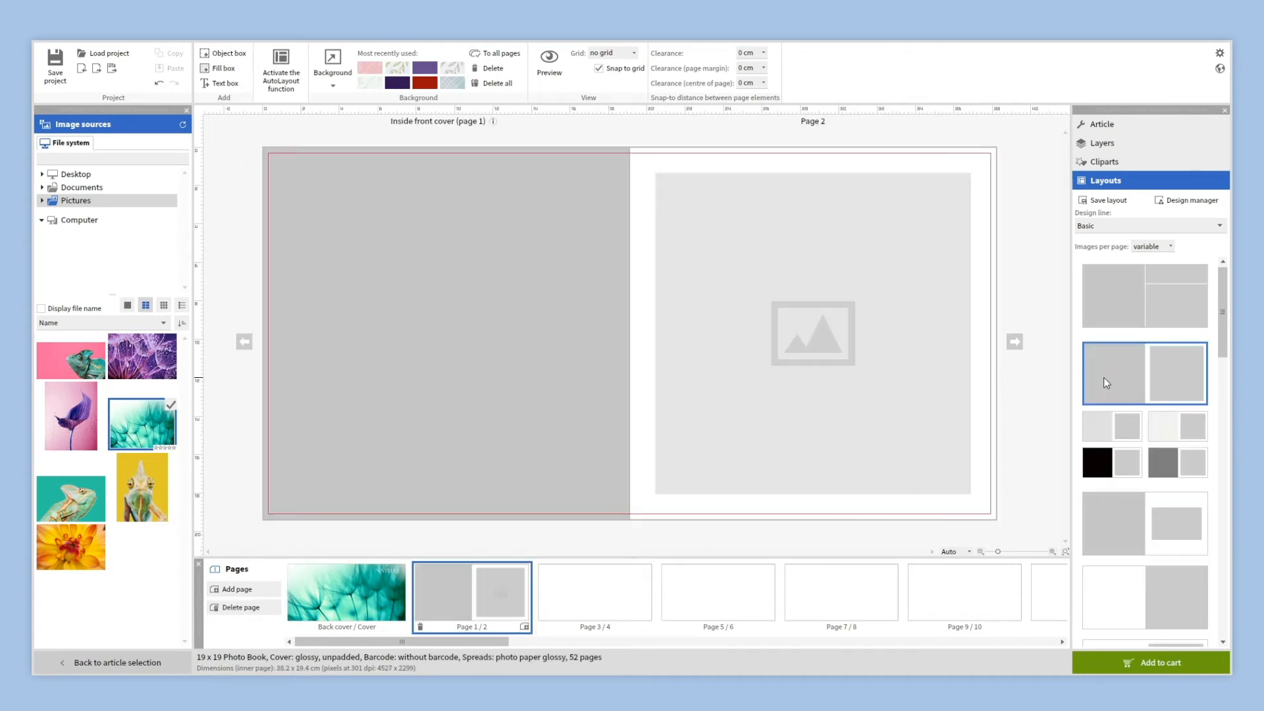
click(431, 286)
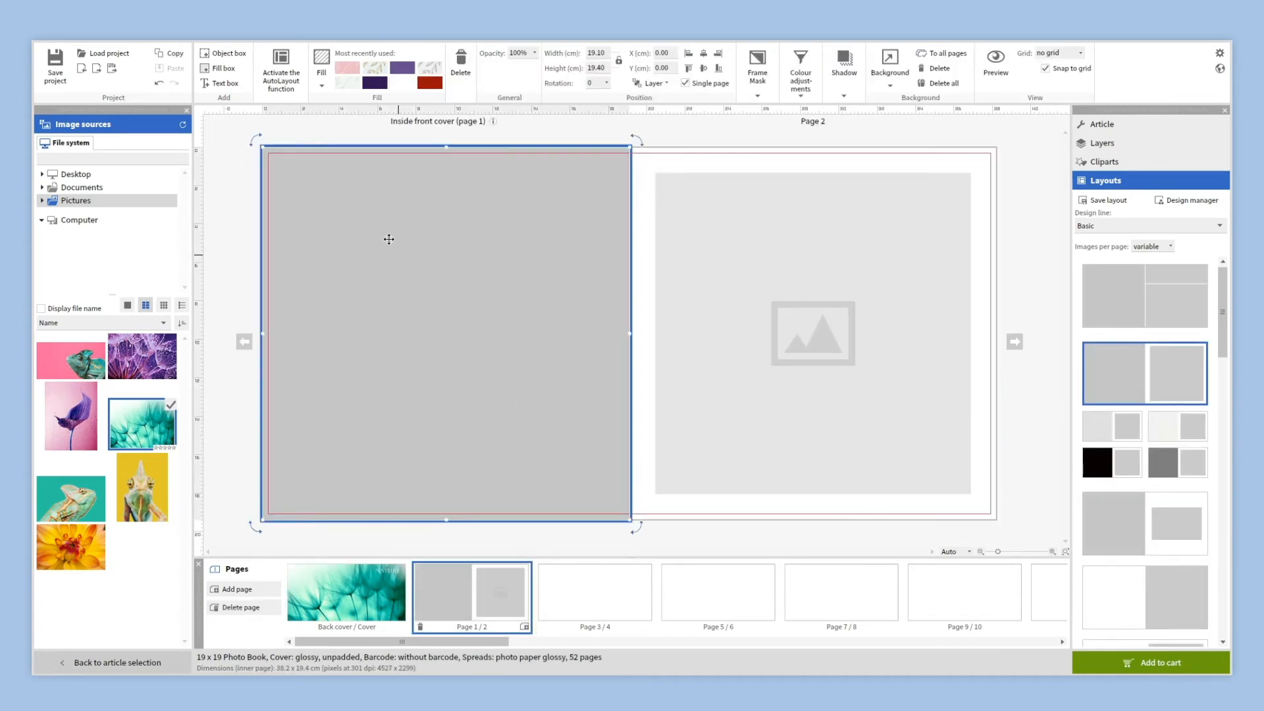
click(321, 66)
click(445, 58)
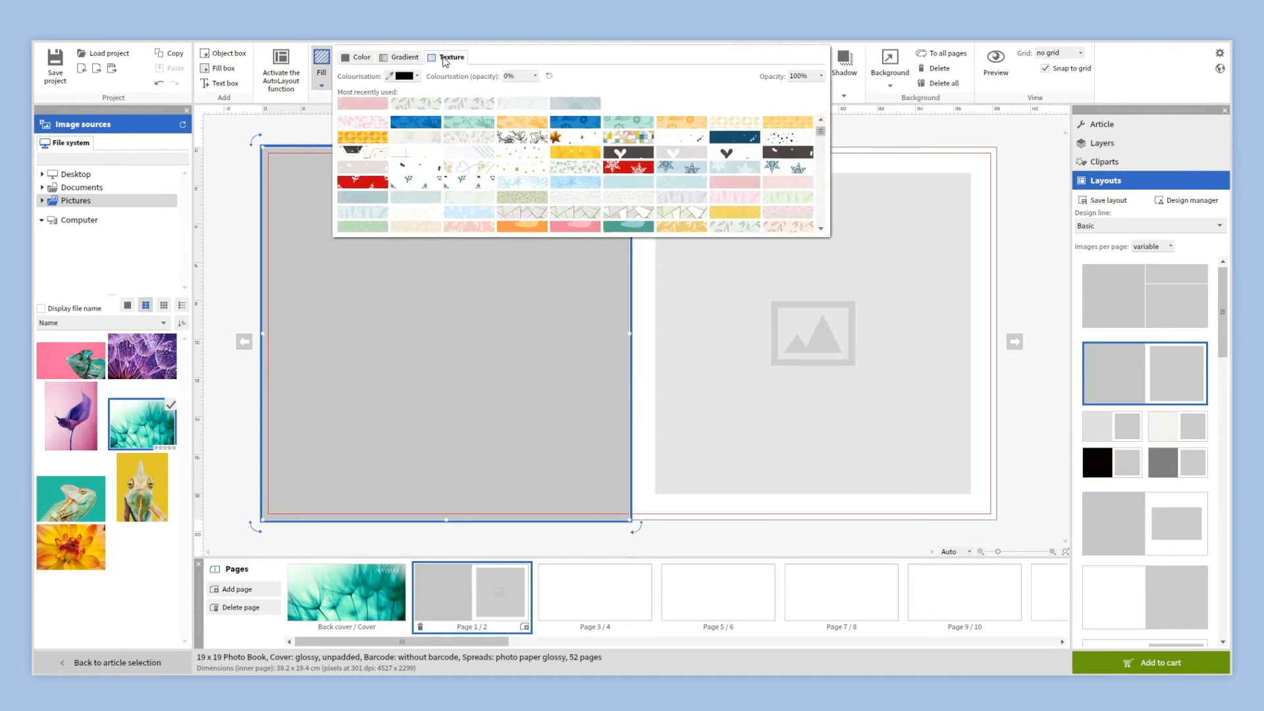
click(385, 104)
click(245, 252)
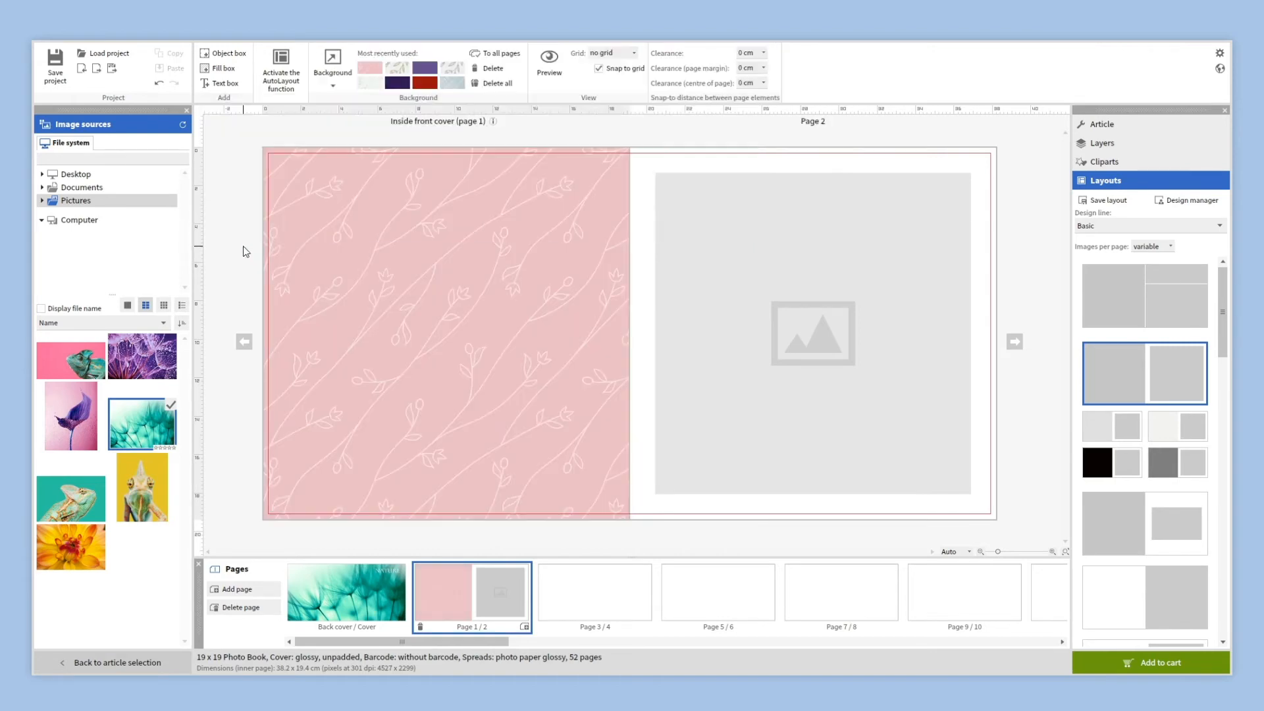
- Place the purple flower photo in page 2's image box, shrink it to about 11.20 x 11.41 cm and centre it on the page
click(718, 330)
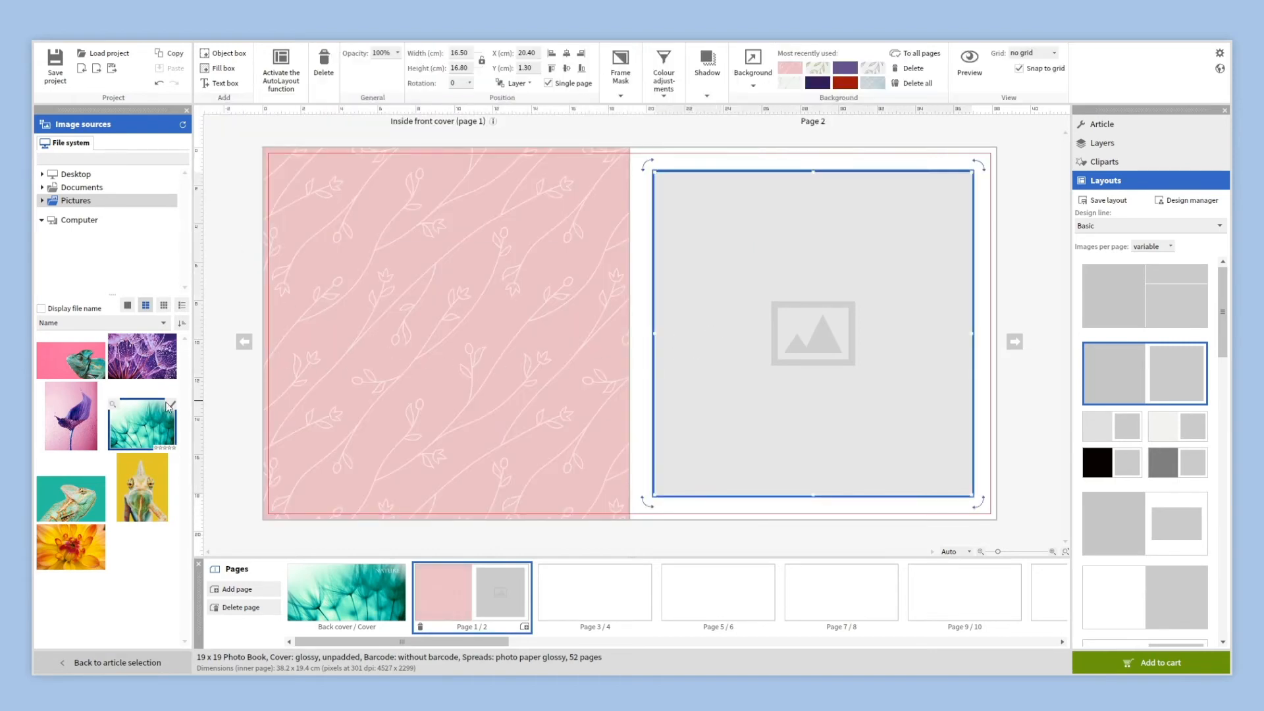
drag(71, 416, 758, 361)
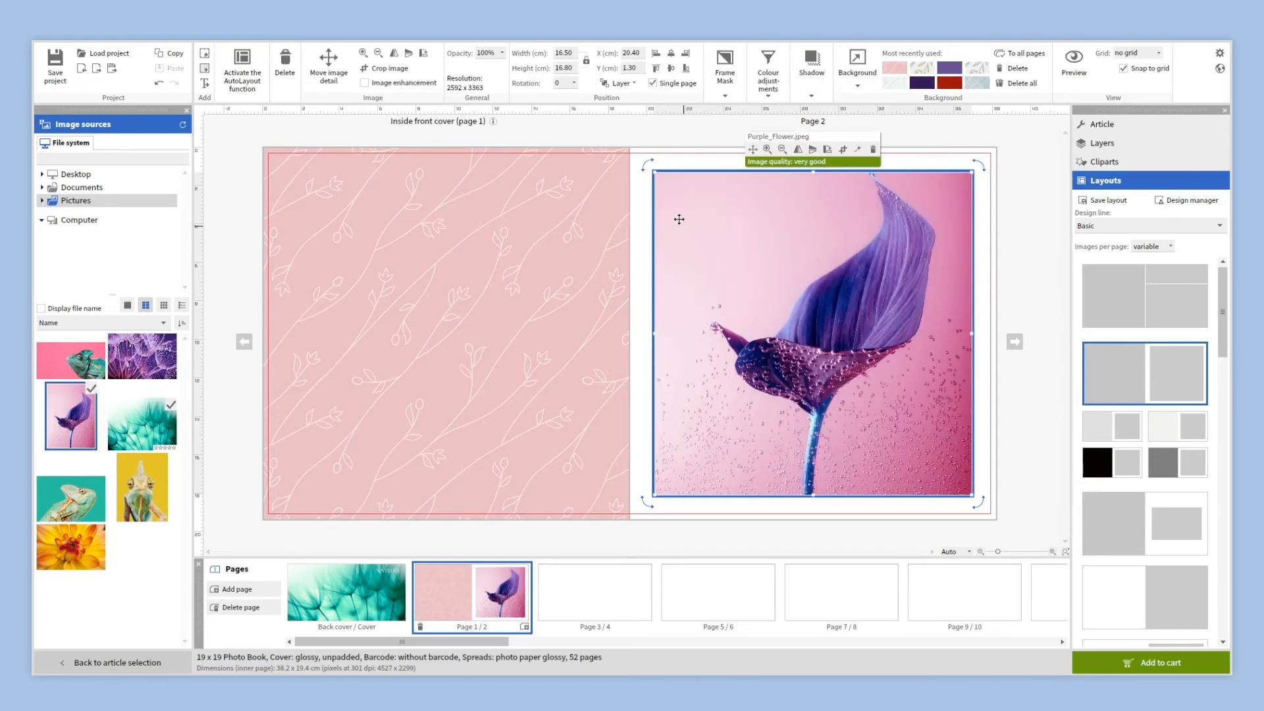
drag(664, 192, 768, 294)
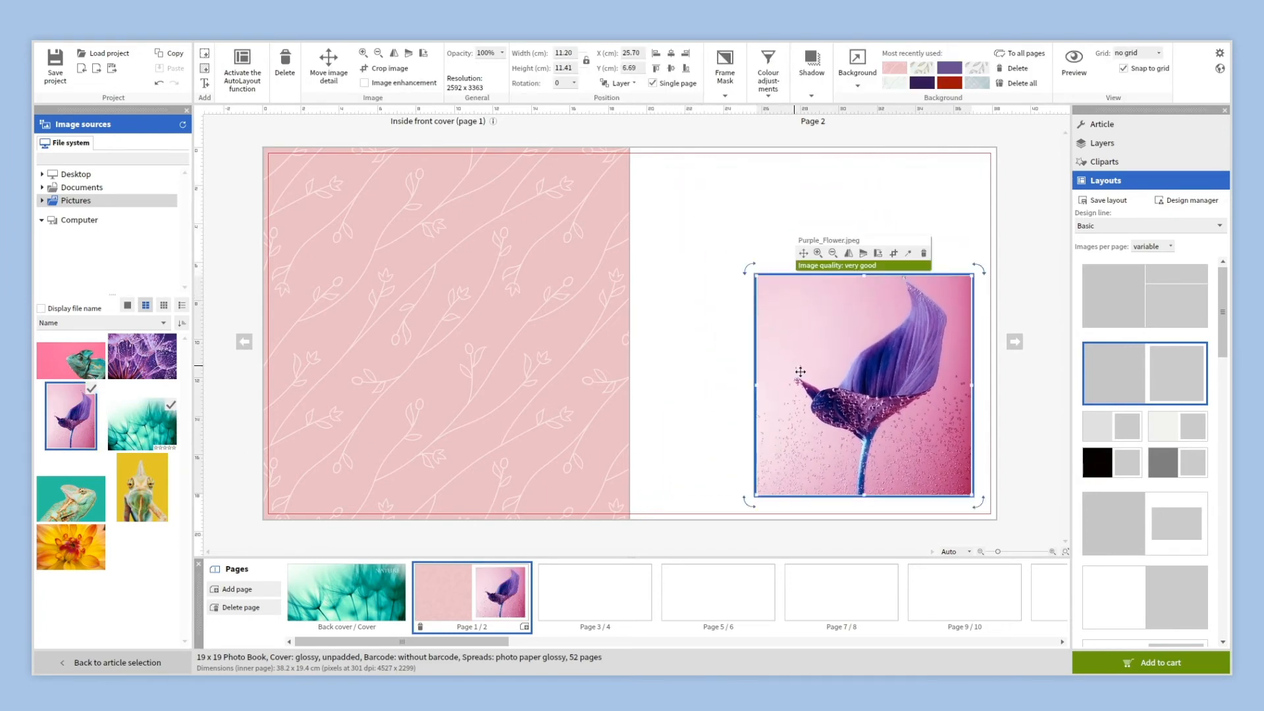
drag(863, 405, 815, 350)
click(827, 485)
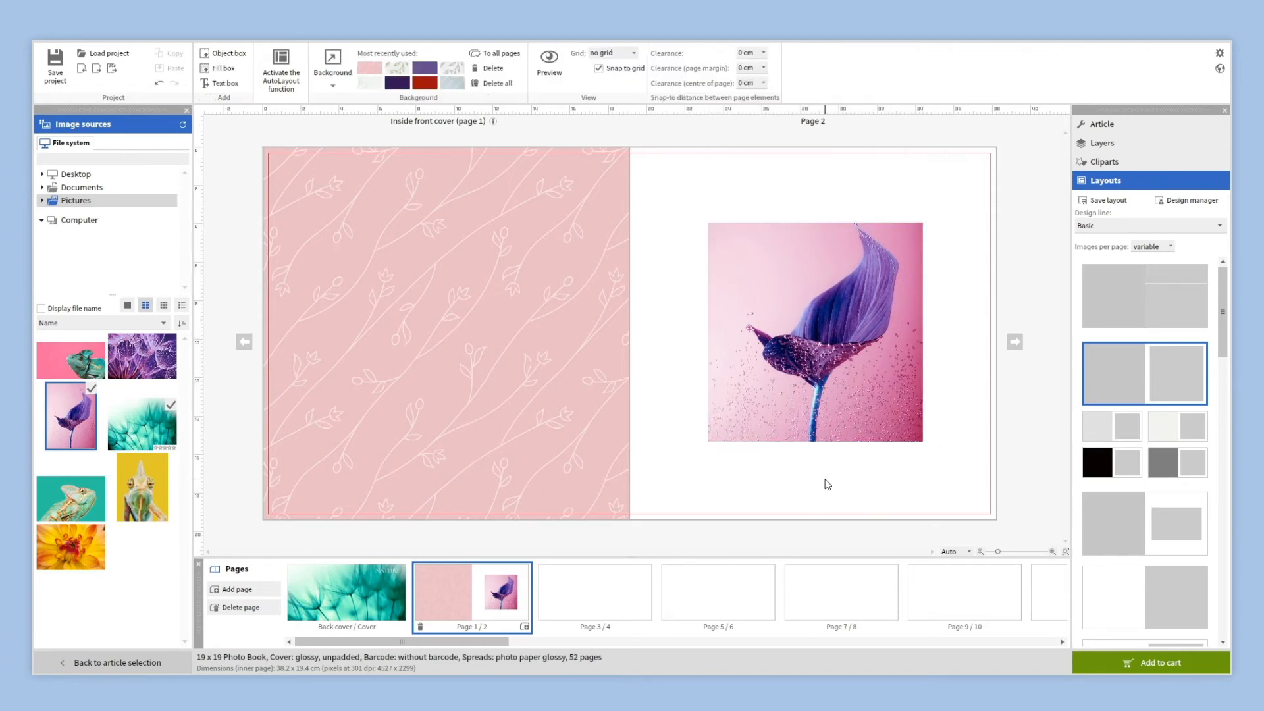
- Add an object box to pages 3/4, sized about 24.20 x 19.40 cm from the upper outer corner of page 3
click(627, 588)
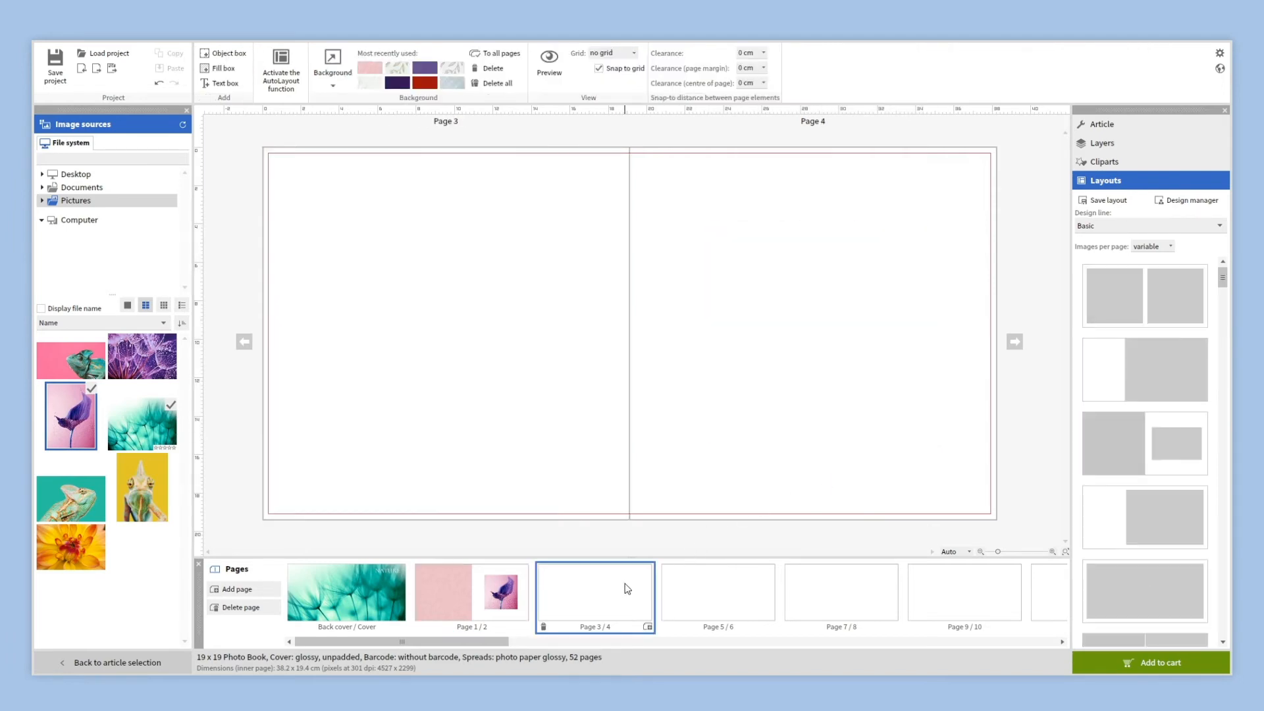
click(236, 69)
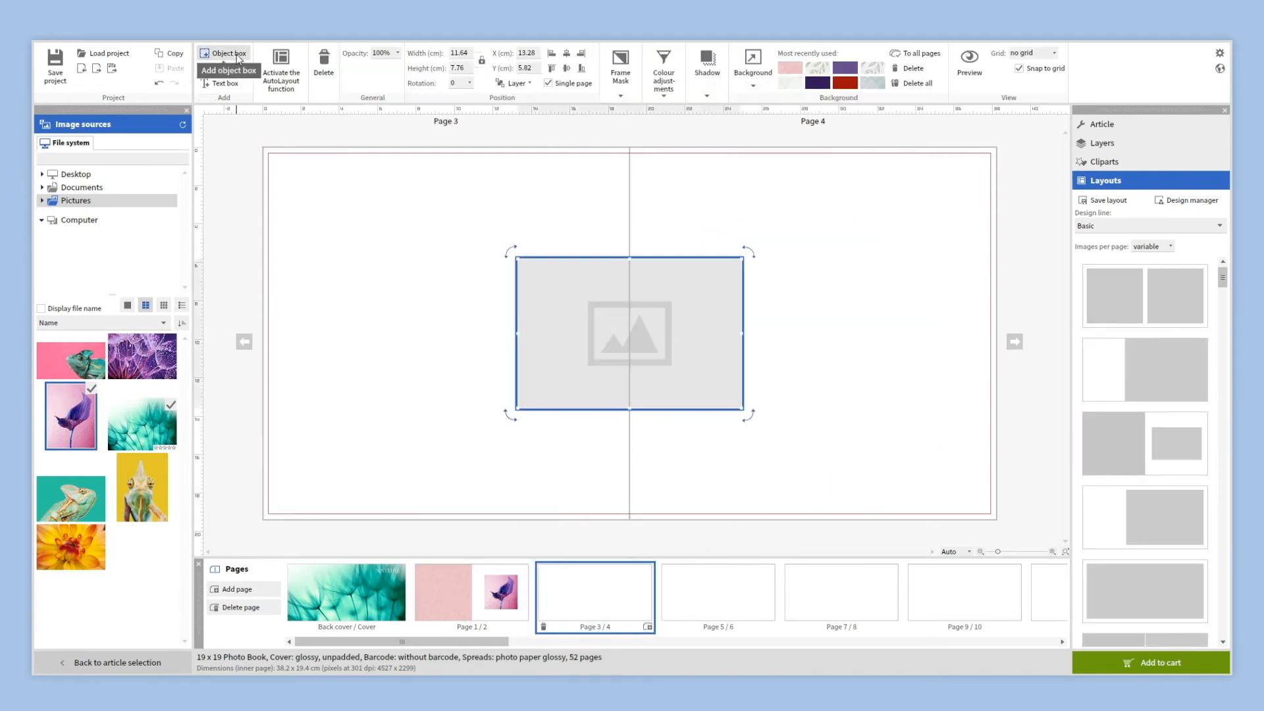
drag(573, 308, 319, 206)
drag(374, 295, 388, 520)
drag(486, 336, 727, 332)
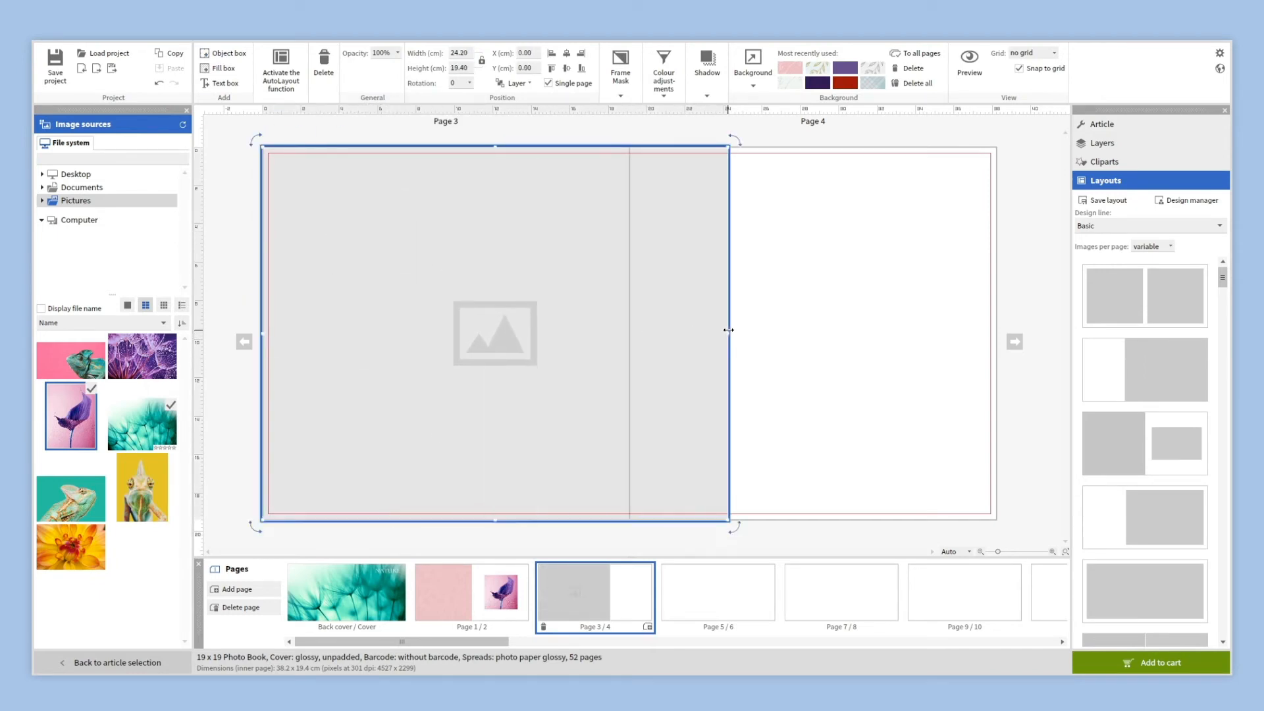
- Fill the large box on pages 3/4 with the teal-background chameleon photo and shift the image leftwards inside the box
click(780, 344)
drag(71, 499, 306, 476)
mouse_move(512, 338)
drag(512, 337, 456, 338)
click(828, 444)
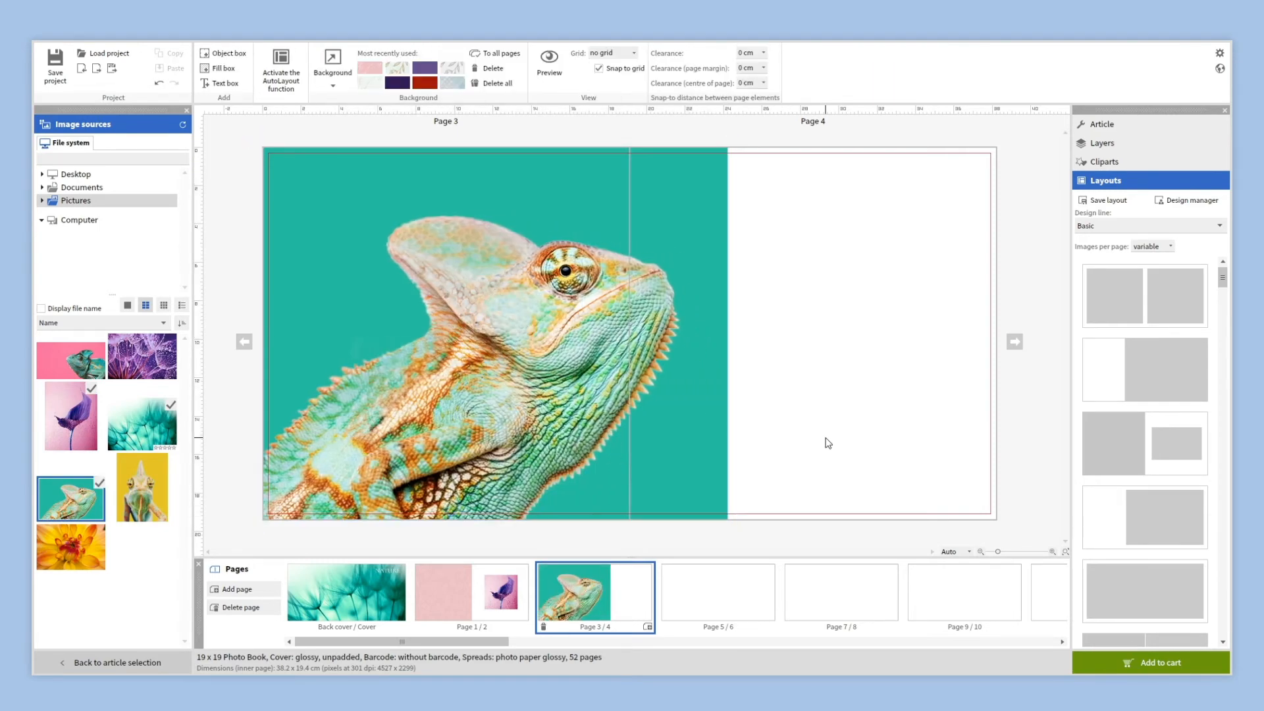
- Apply a circular mask to the purple flower photo on page 2
click(525, 583)
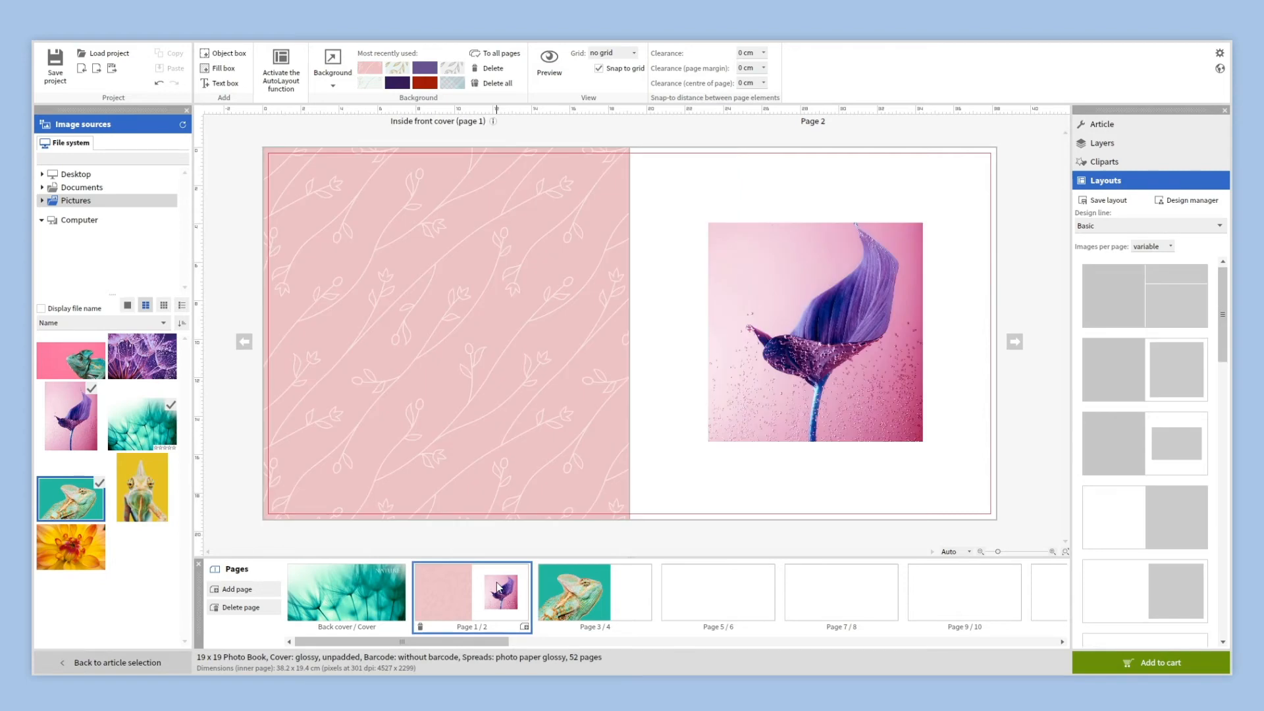
click(767, 355)
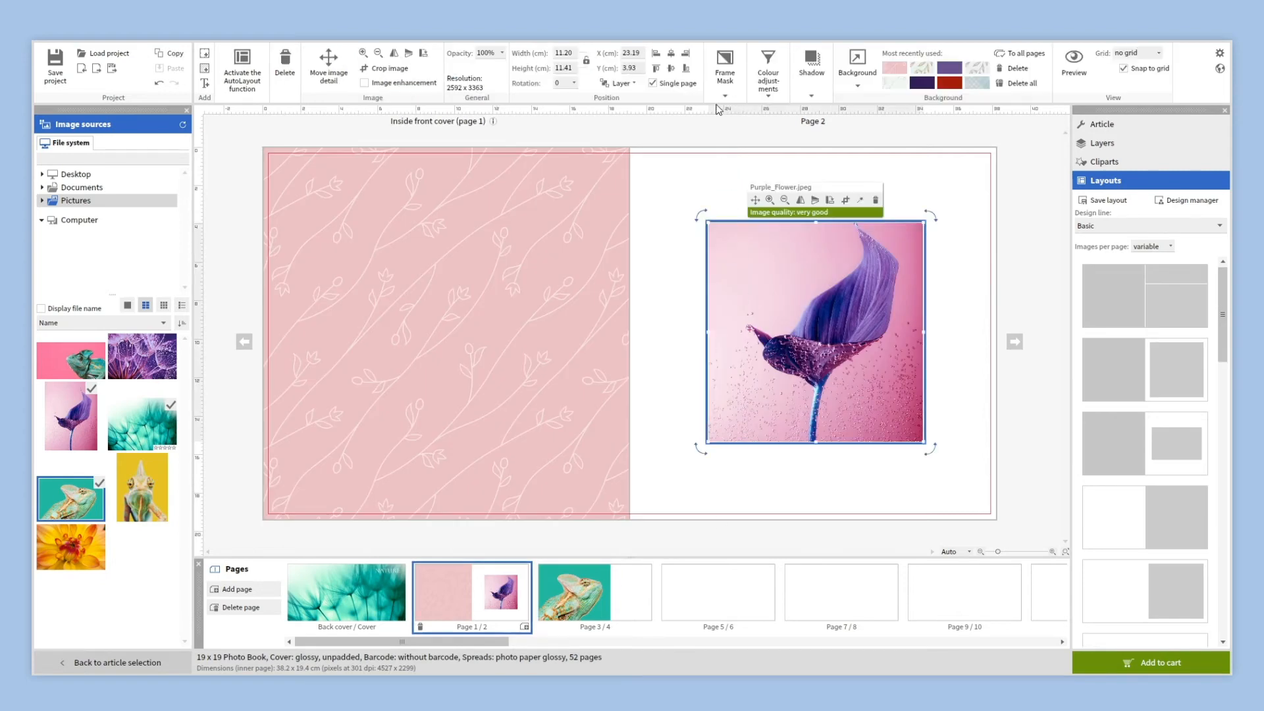
click(724, 69)
click(769, 321)
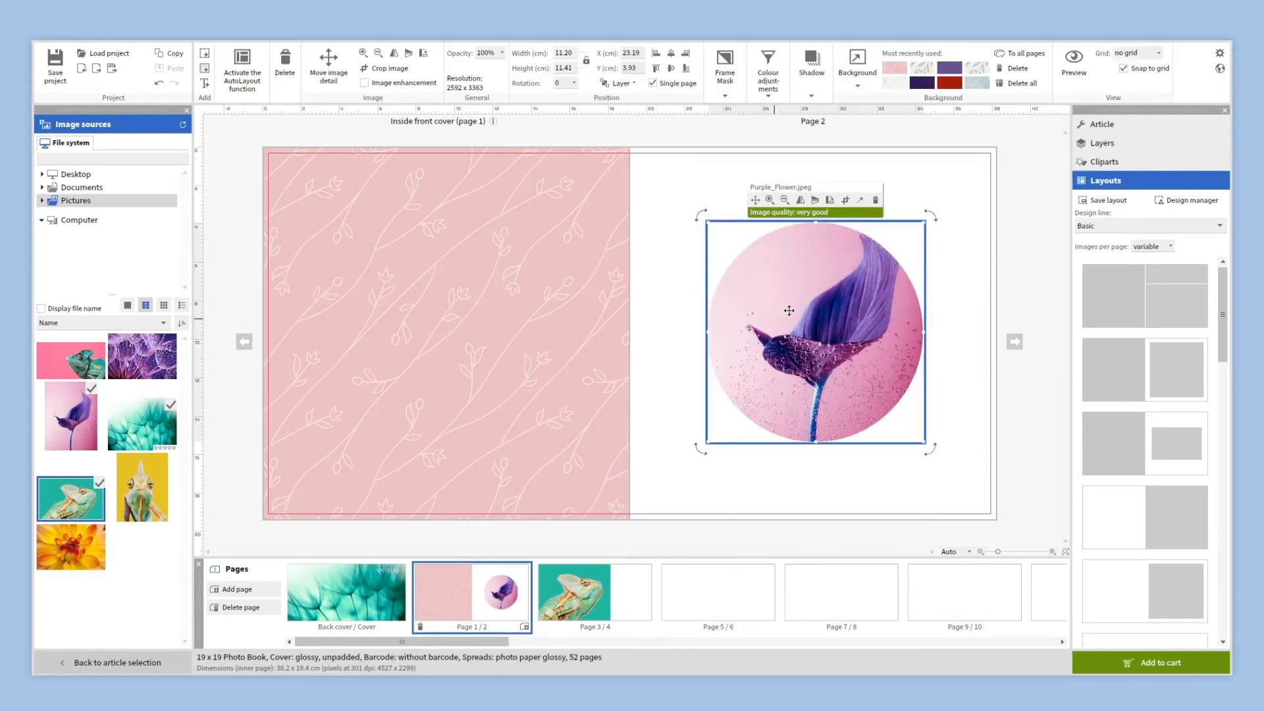
- Shift the flower image slightly down inside its circular mask and centre the photo horizontally and vertically on page 2
double_click(816, 326)
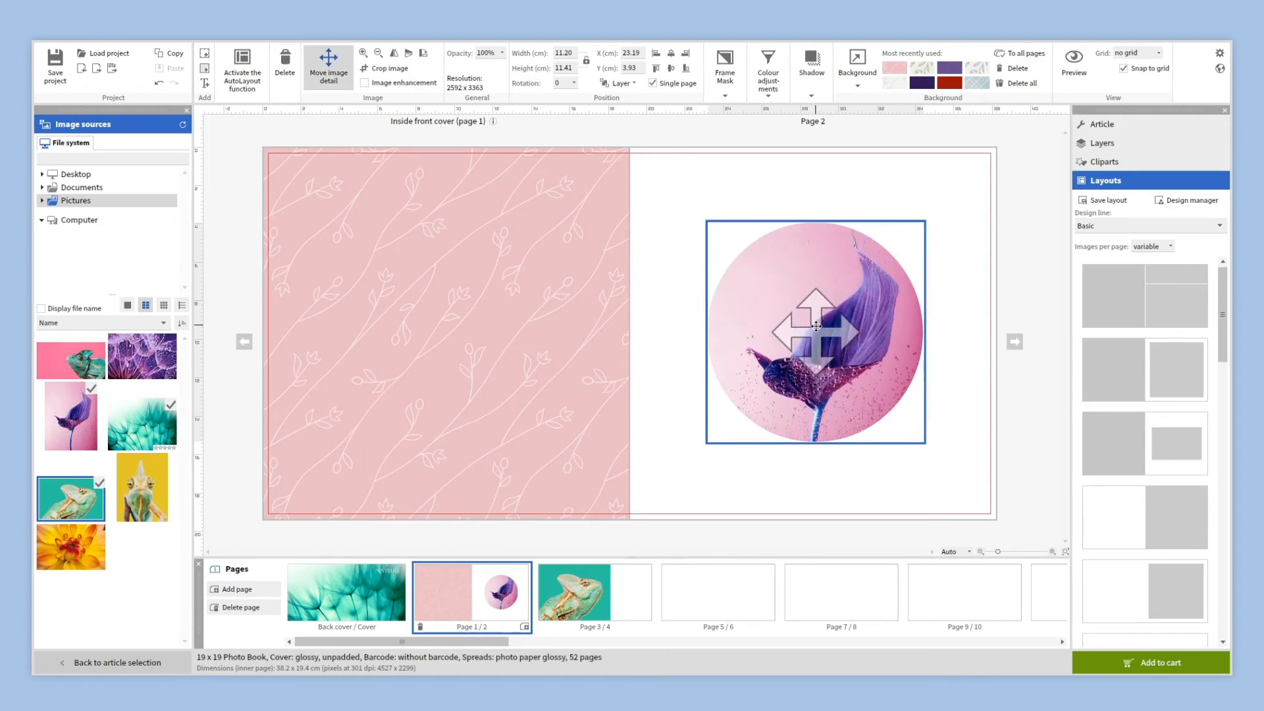
drag(817, 327, 816, 334)
click(961, 385)
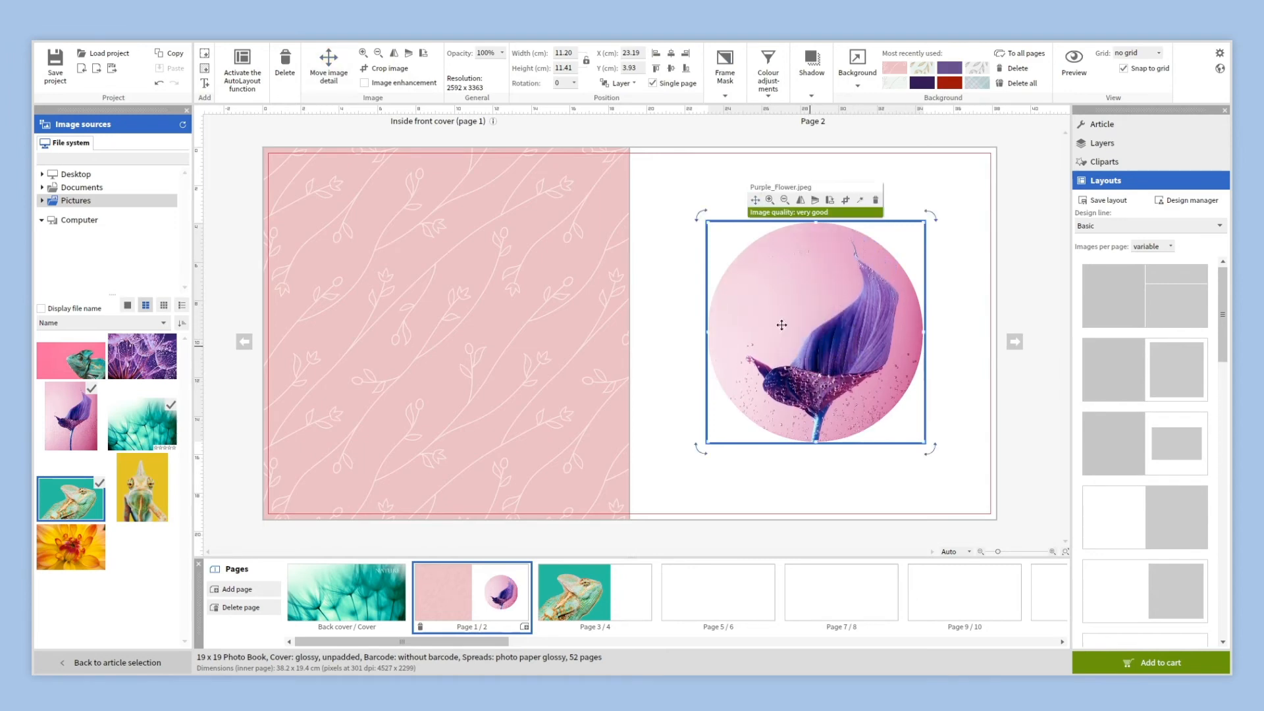
click(671, 53)
click(673, 70)
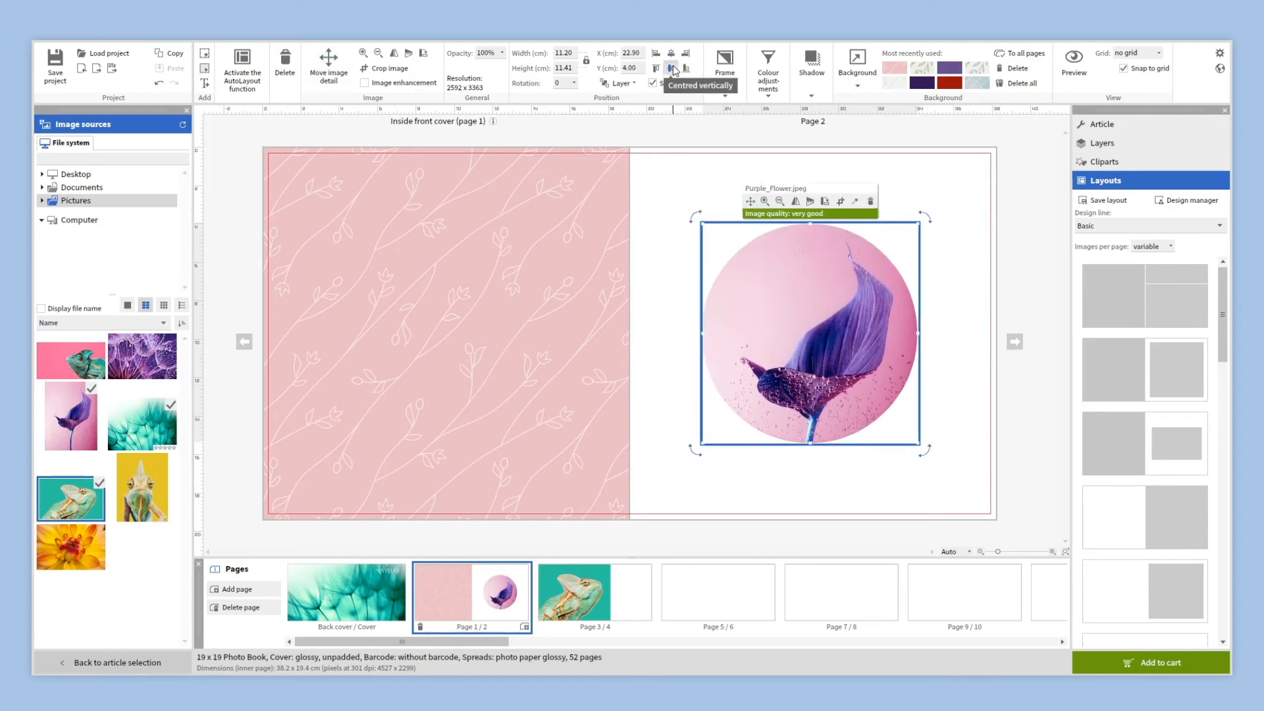
click(675, 155)
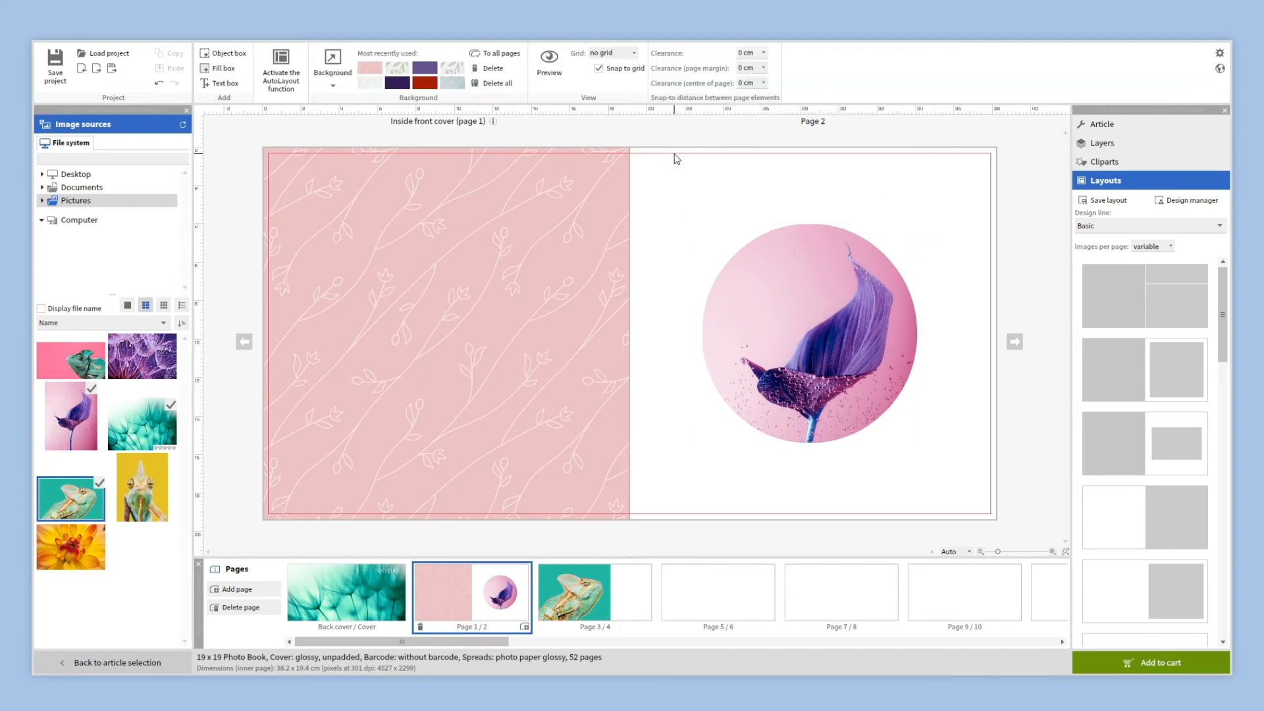
- Add the crossed floral vine clipart from the Nature ornaments to page 4, about 4.25 x 10.64 cm, in the white area beside the chameleon
click(602, 578)
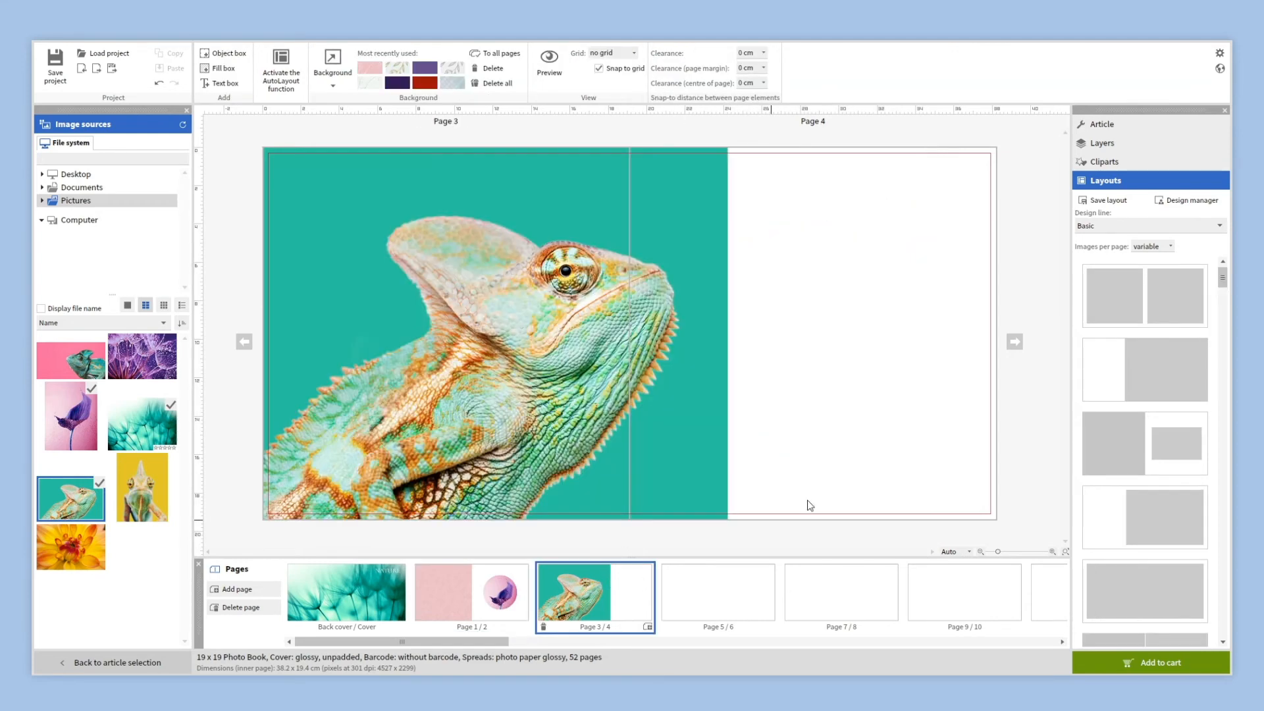
click(1093, 161)
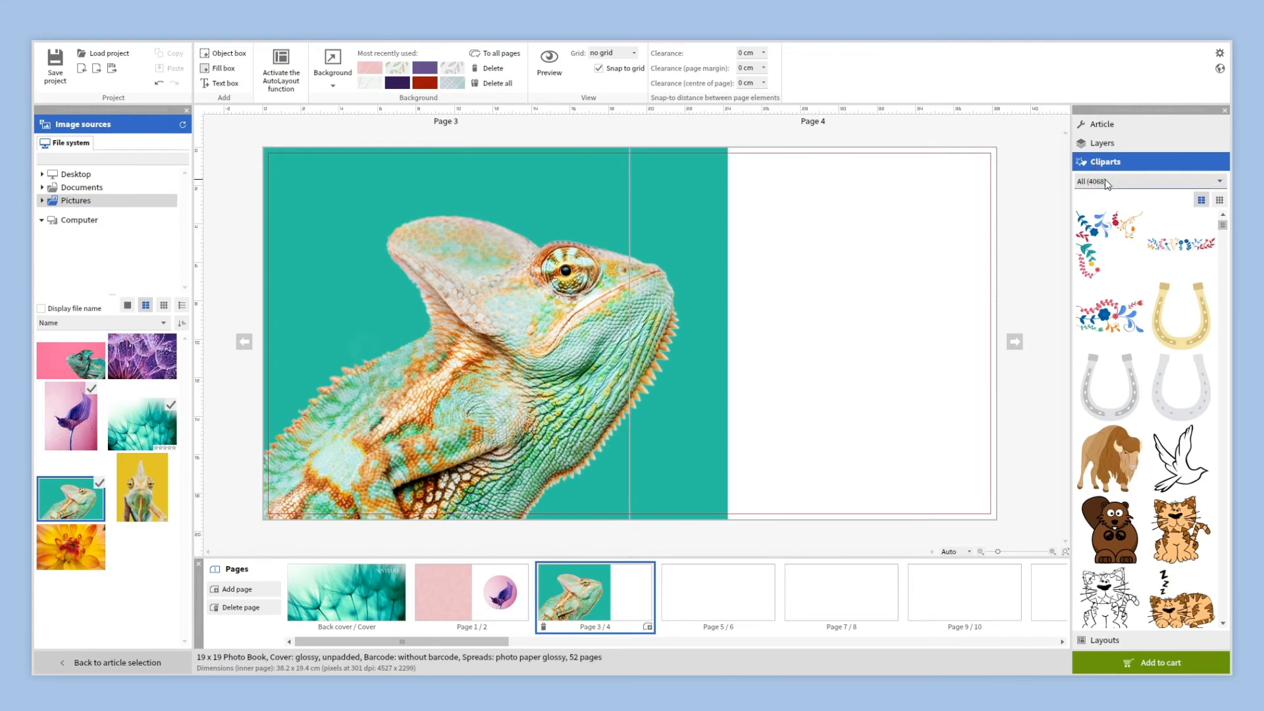
click(1145, 181)
drag(1219, 211, 1231, 339)
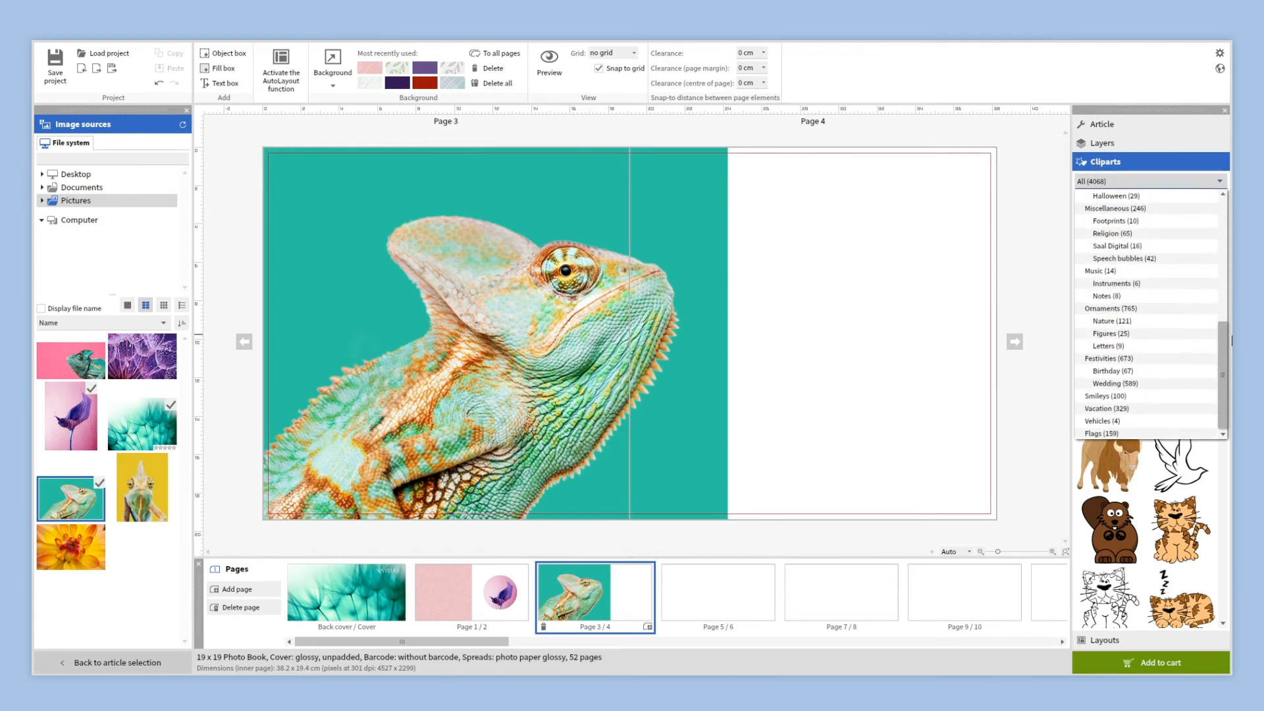
click(1156, 323)
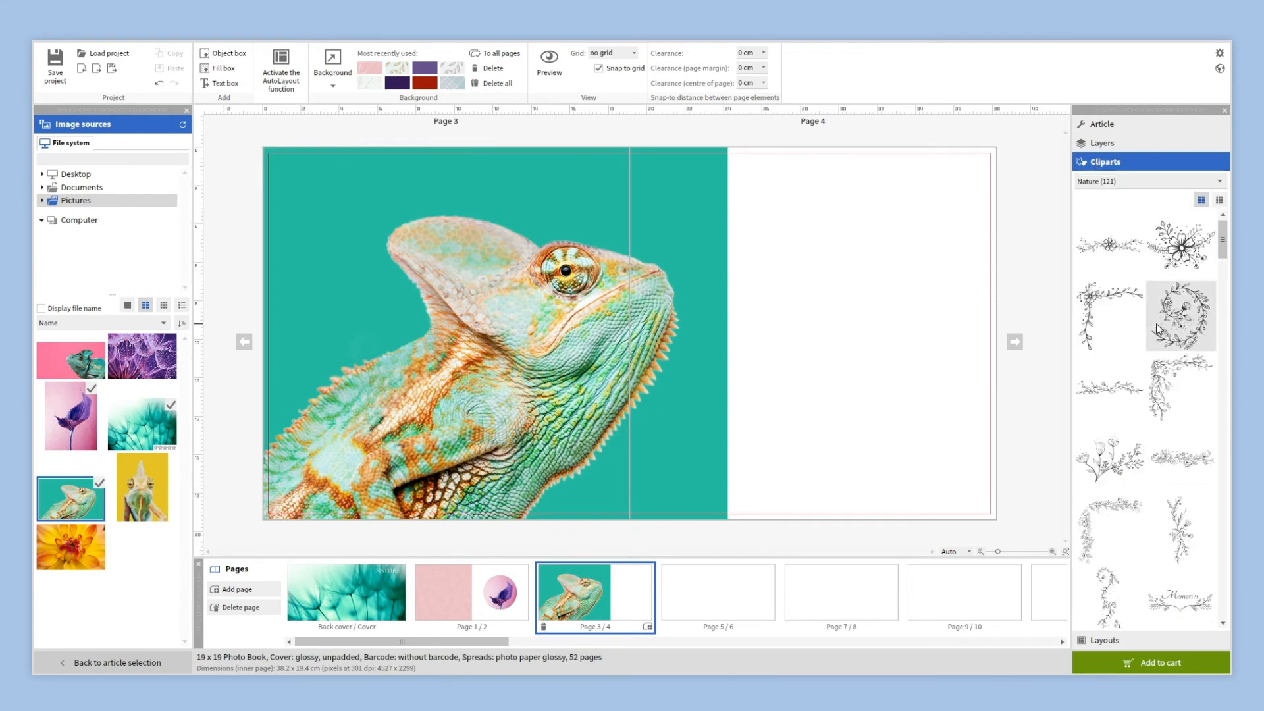
drag(1221, 252, 1222, 327)
drag(1183, 366, 981, 346)
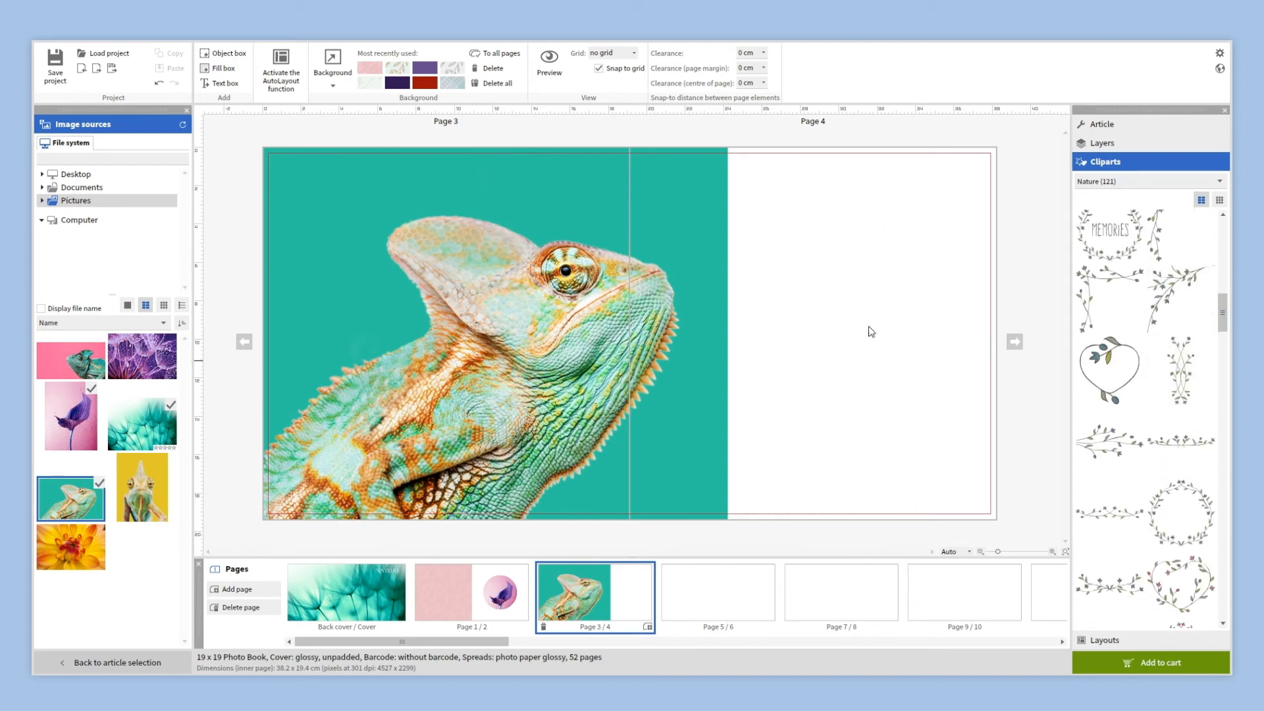
drag(871, 331, 869, 327)
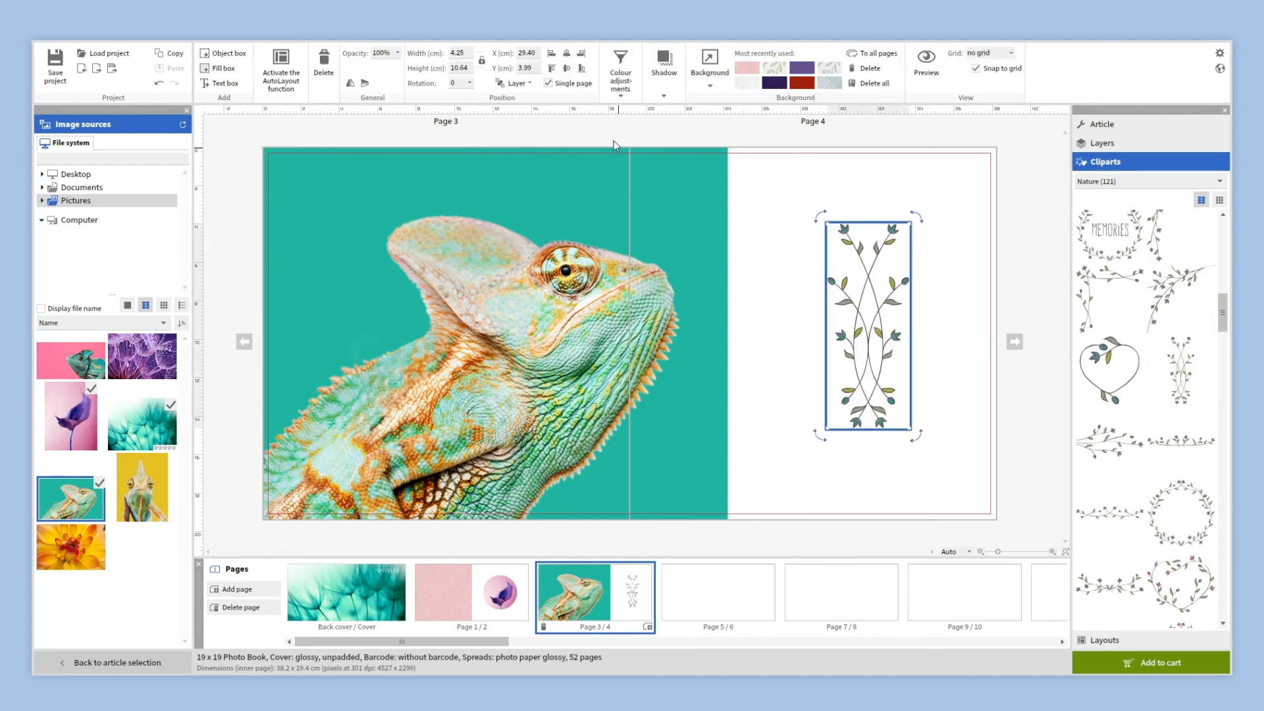
click(780, 189)
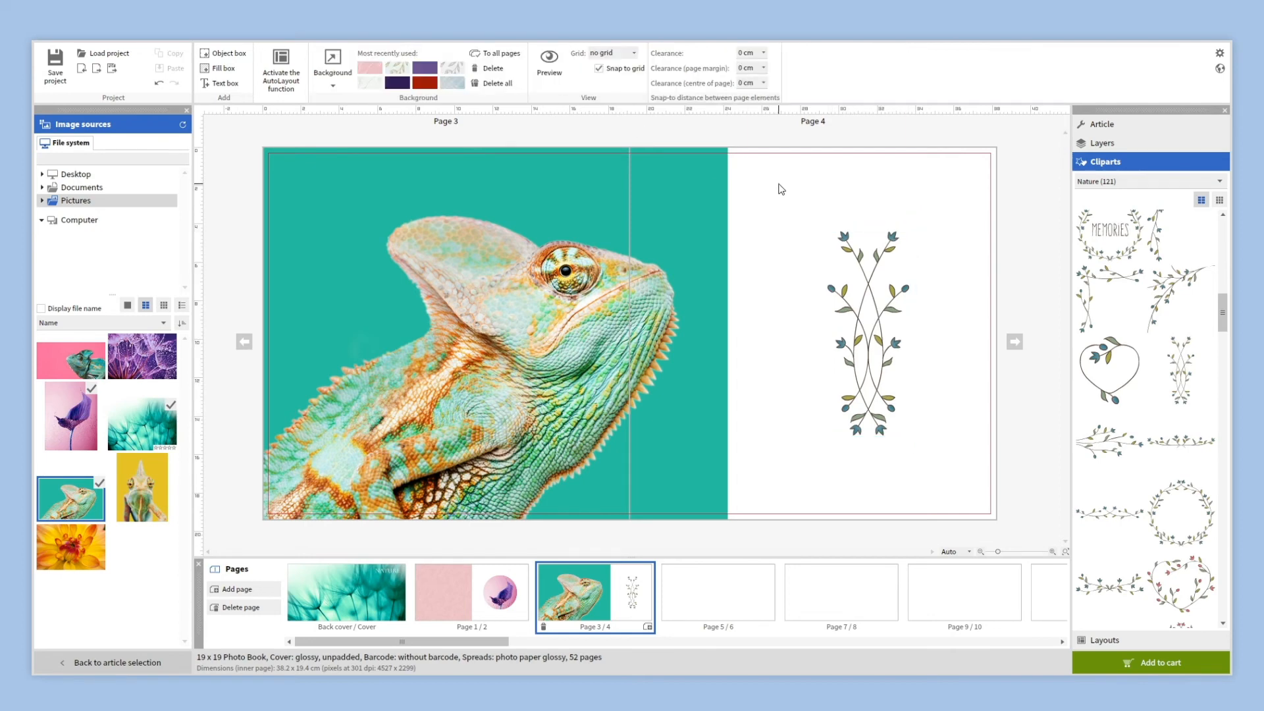
- Apply the layout with one large image box spanning page 6 and part of page 5 to pages 5/6
click(722, 585)
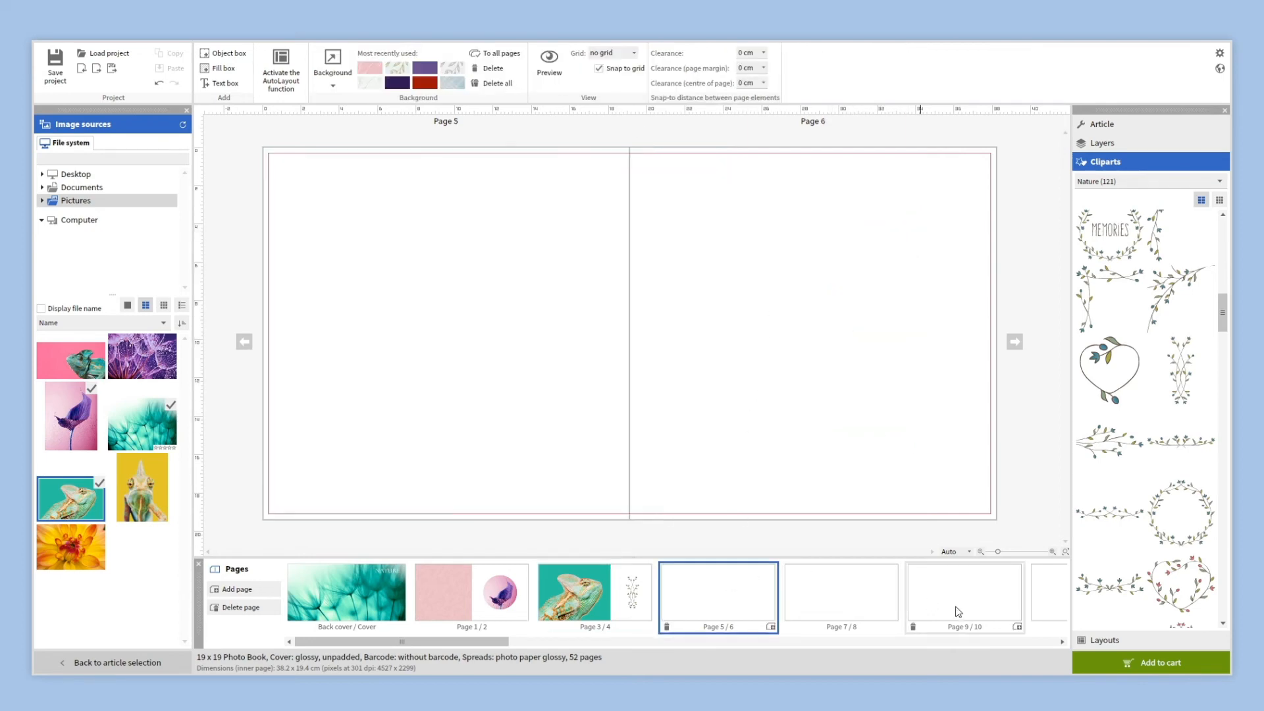
click(1087, 642)
click(1149, 395)
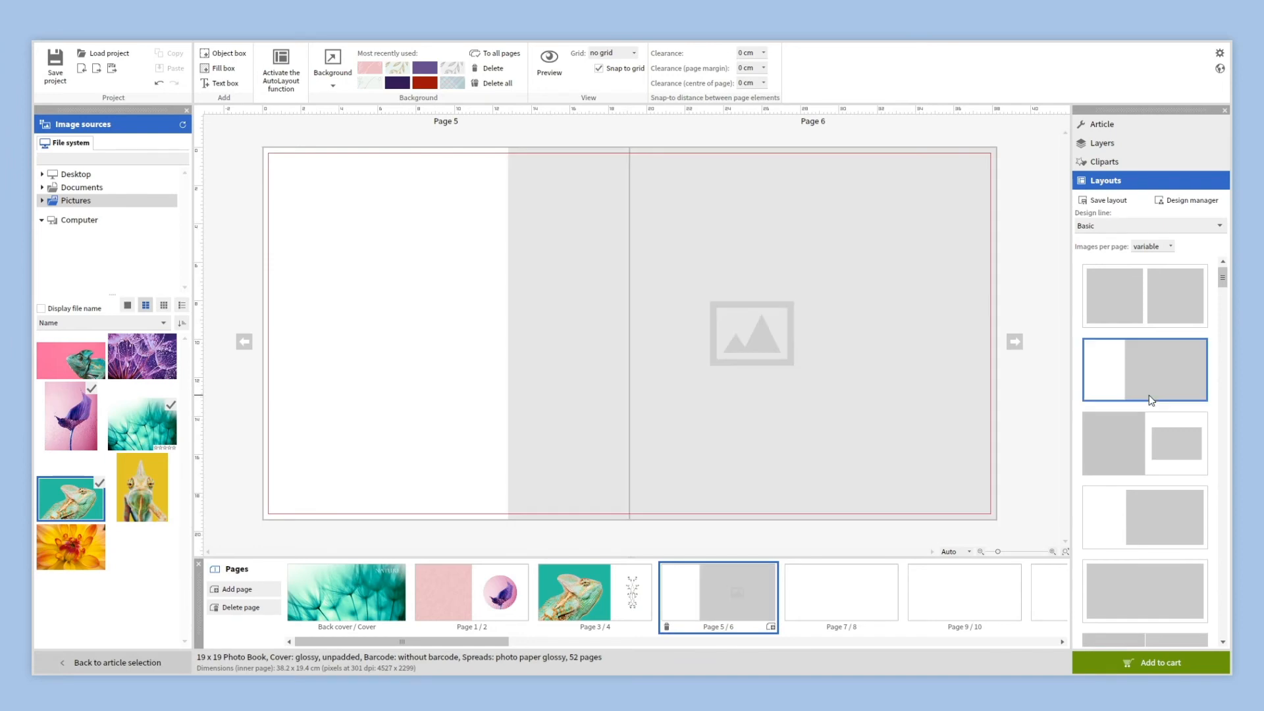
- Place the purple dandelion photo in the large box on pages 5/6 and mirror it horizontally
drag(142, 356, 524, 384)
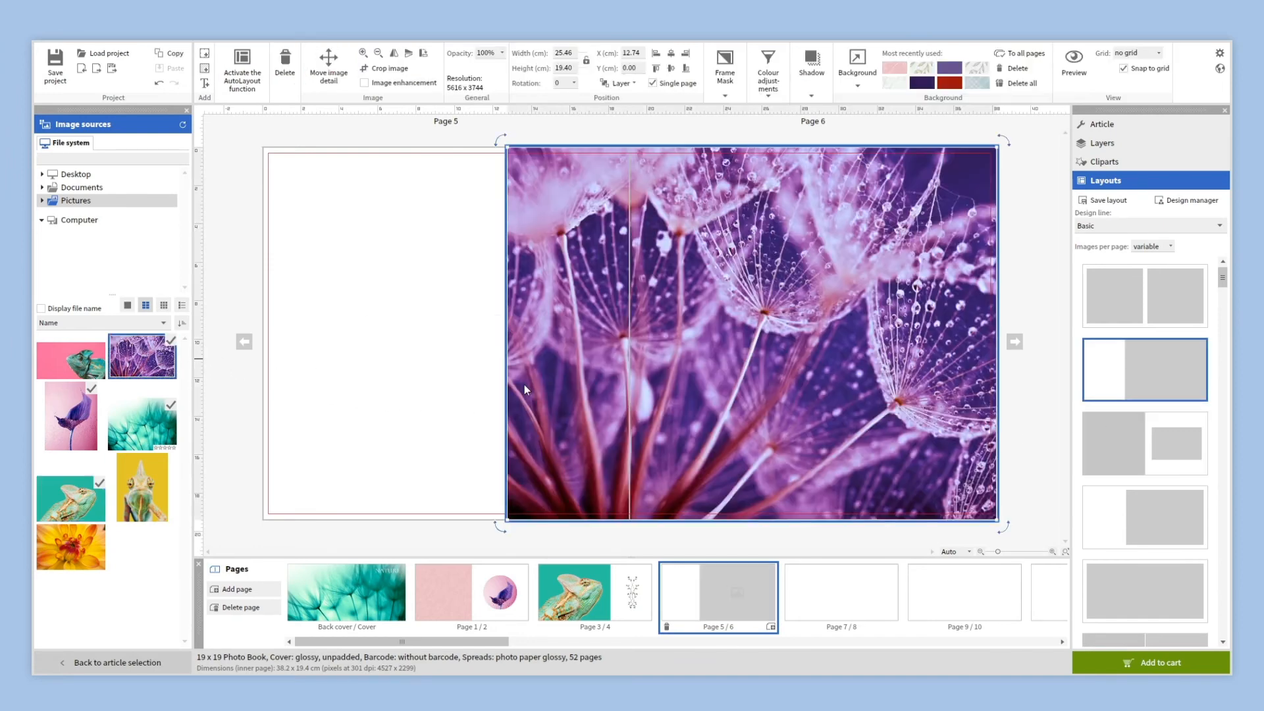
click(419, 333)
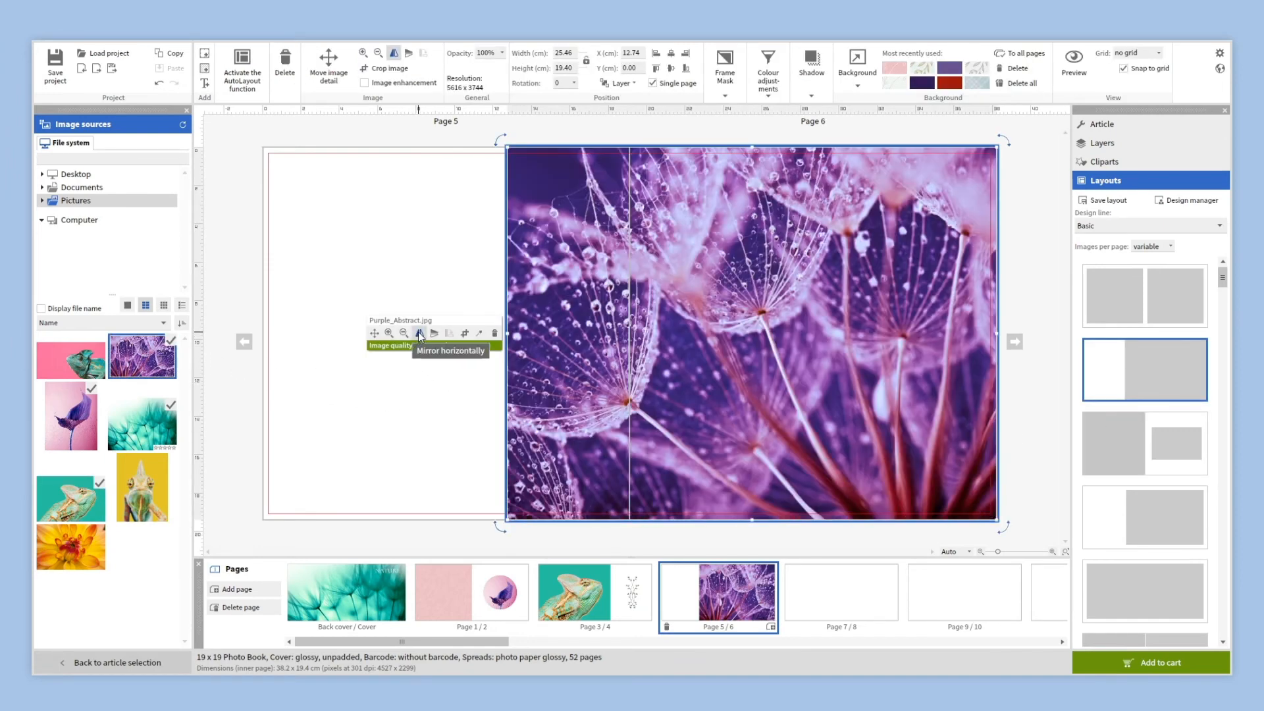
click(423, 396)
- Add the yellow chameleon photo to page 5, size it 14 x 15 cm and position it at about X 2.70, Y 2.20 cm
click(149, 491)
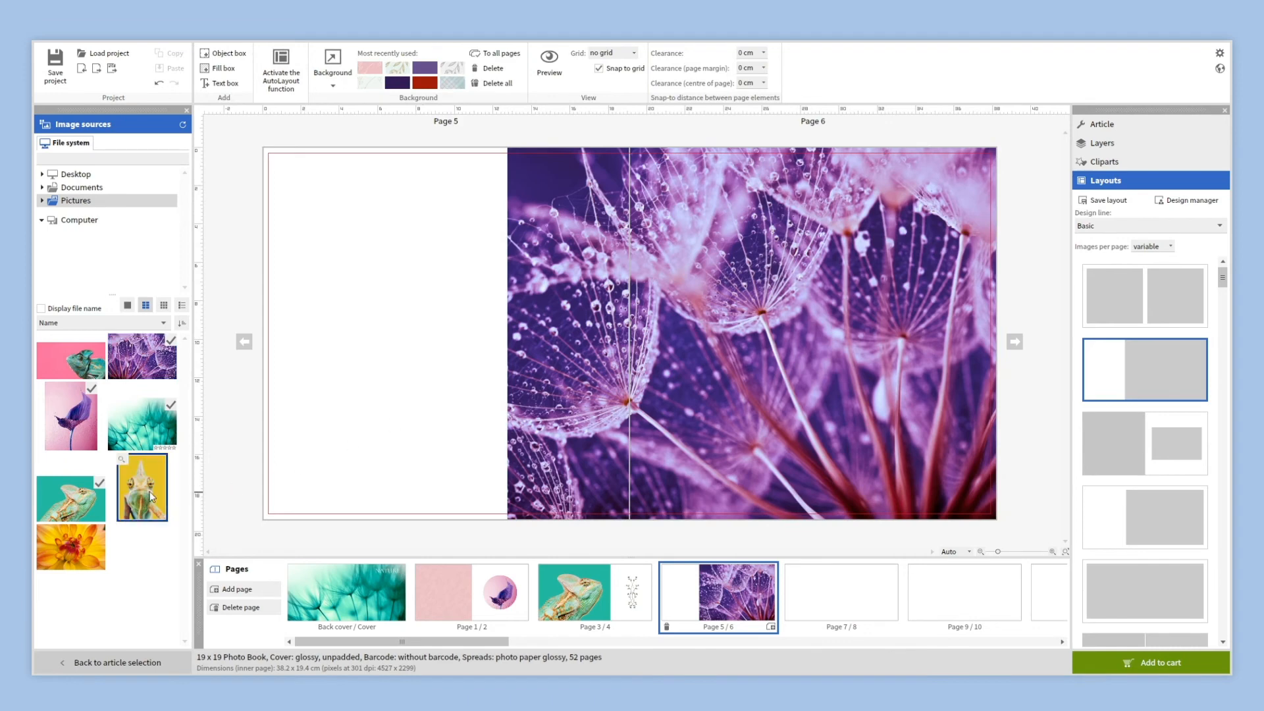
drag(434, 331, 437, 326)
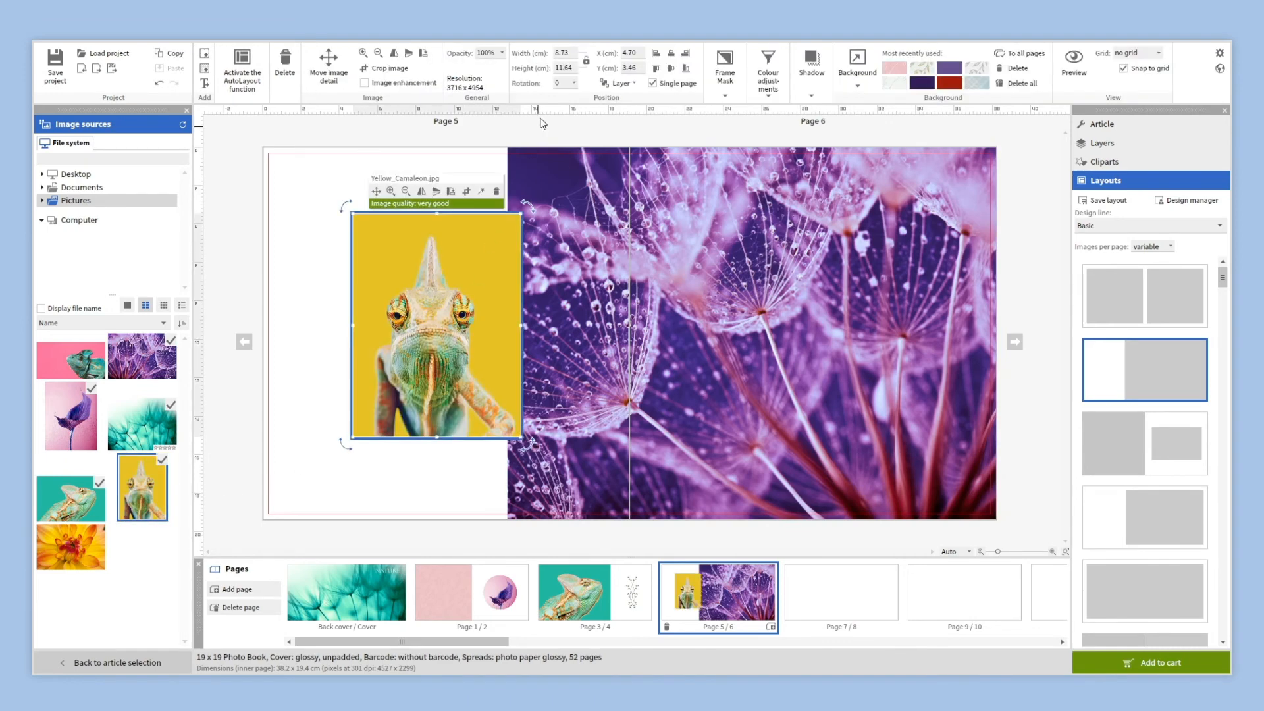
text(14)
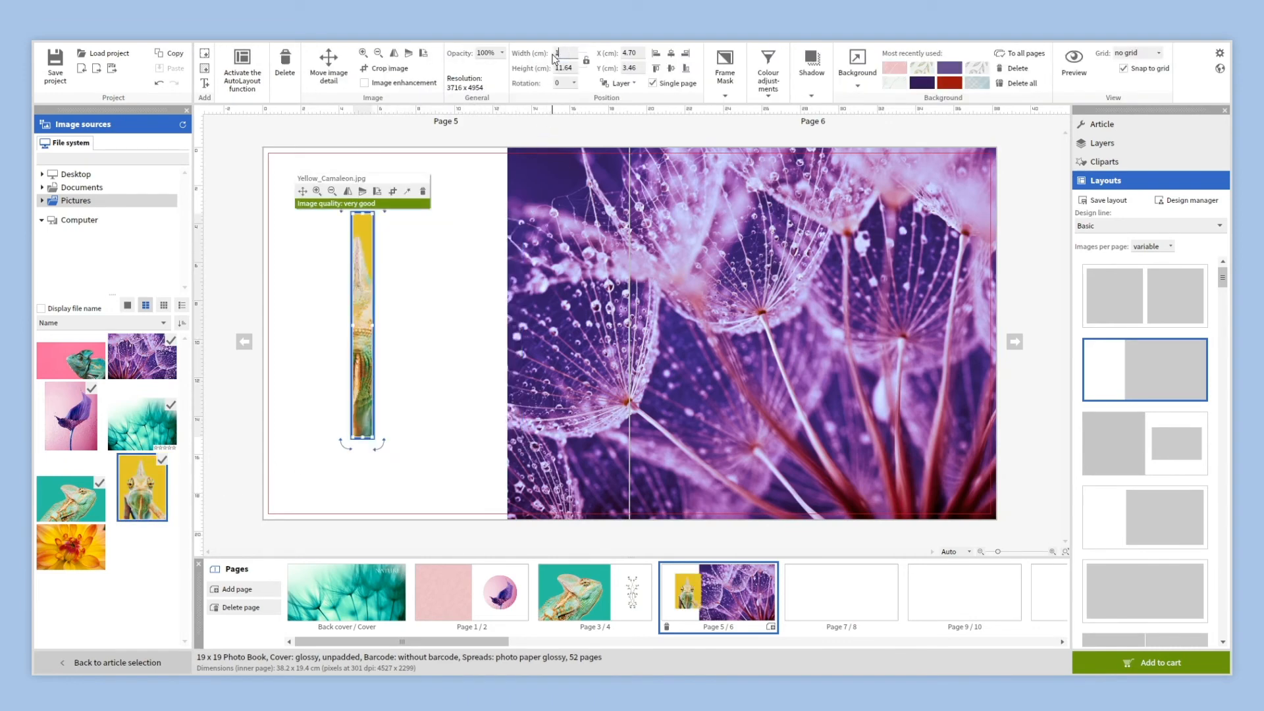
text(15)
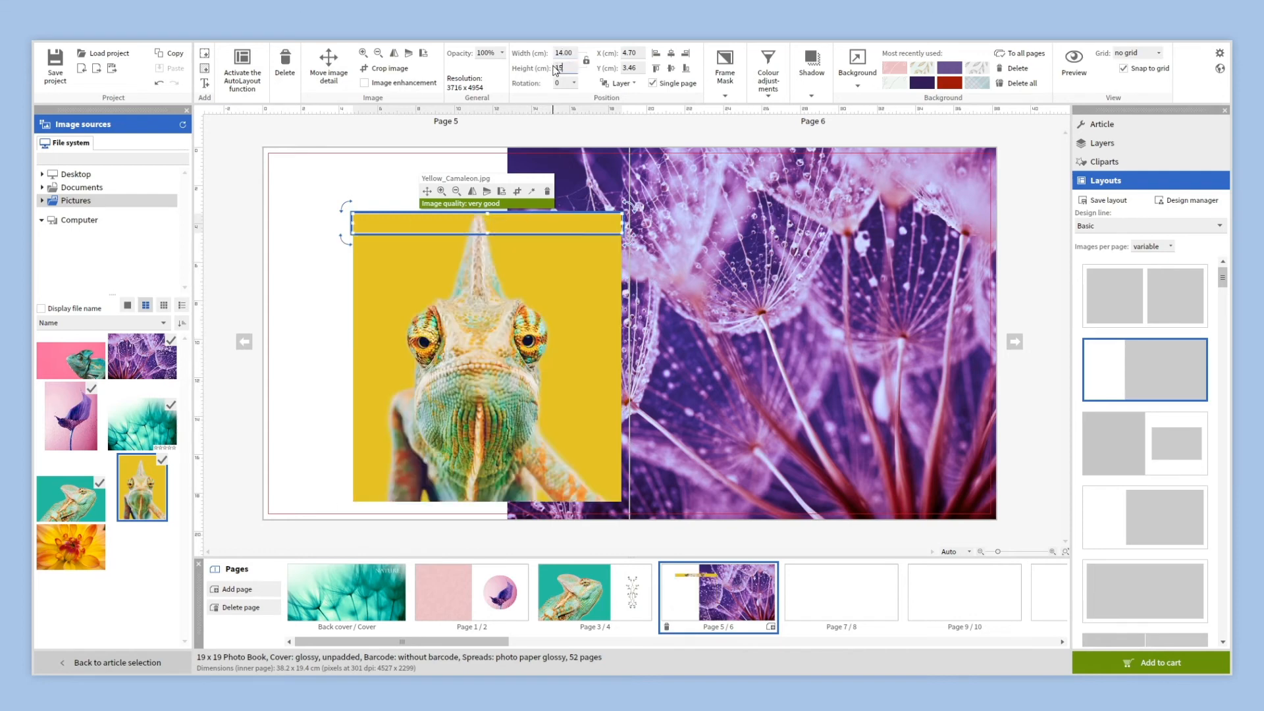
drag(538, 299, 485, 279)
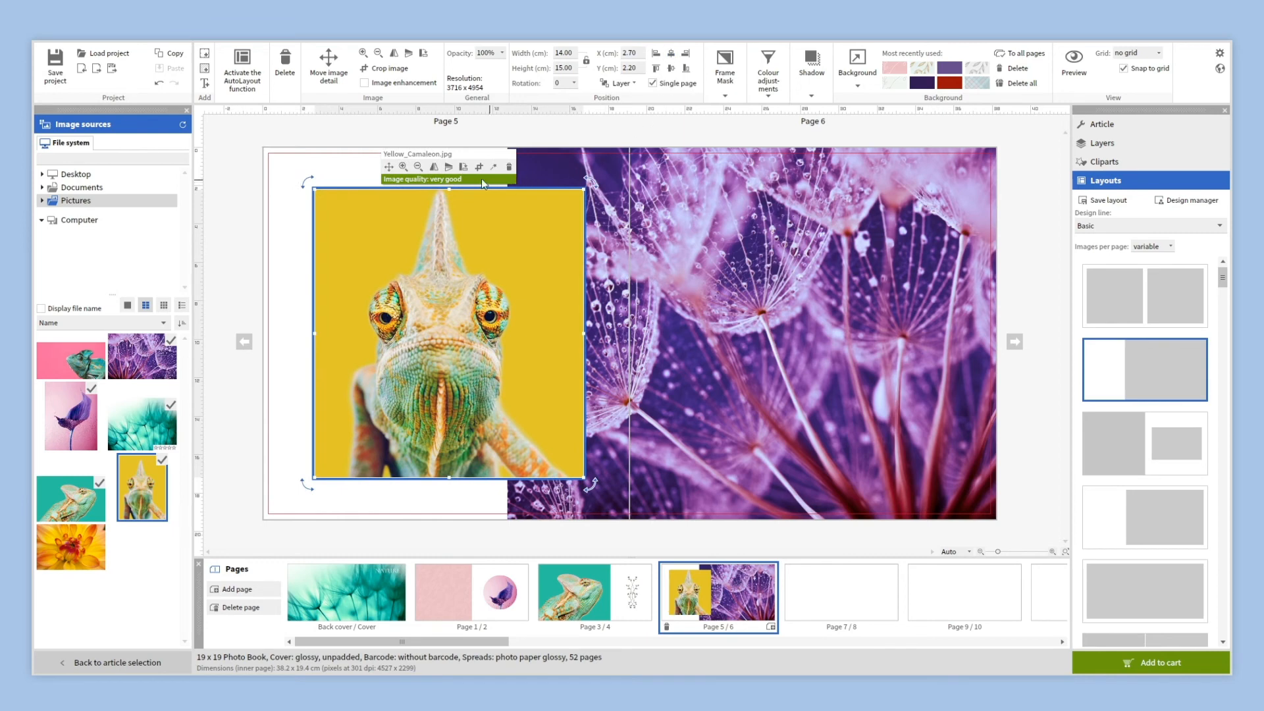
- Enlarge the image detail inside the yellow chameleon photo's box
click(405, 165)
click(404, 164)
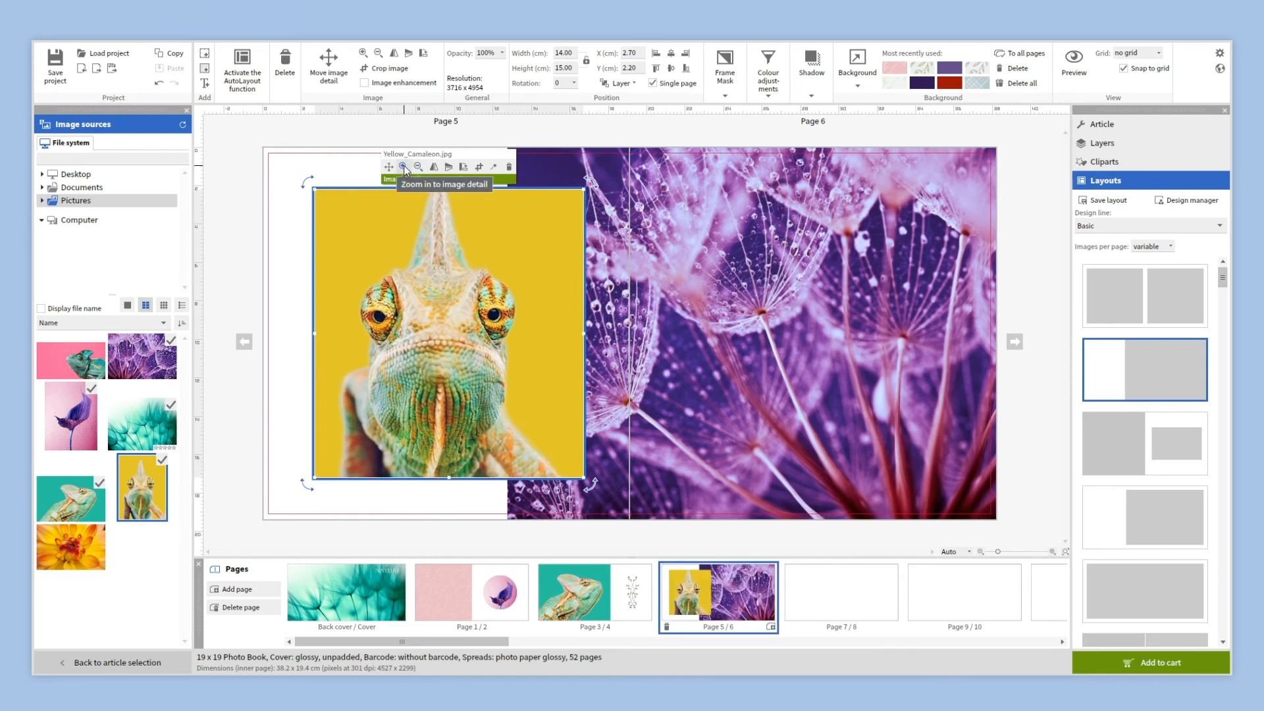
click(360, 172)
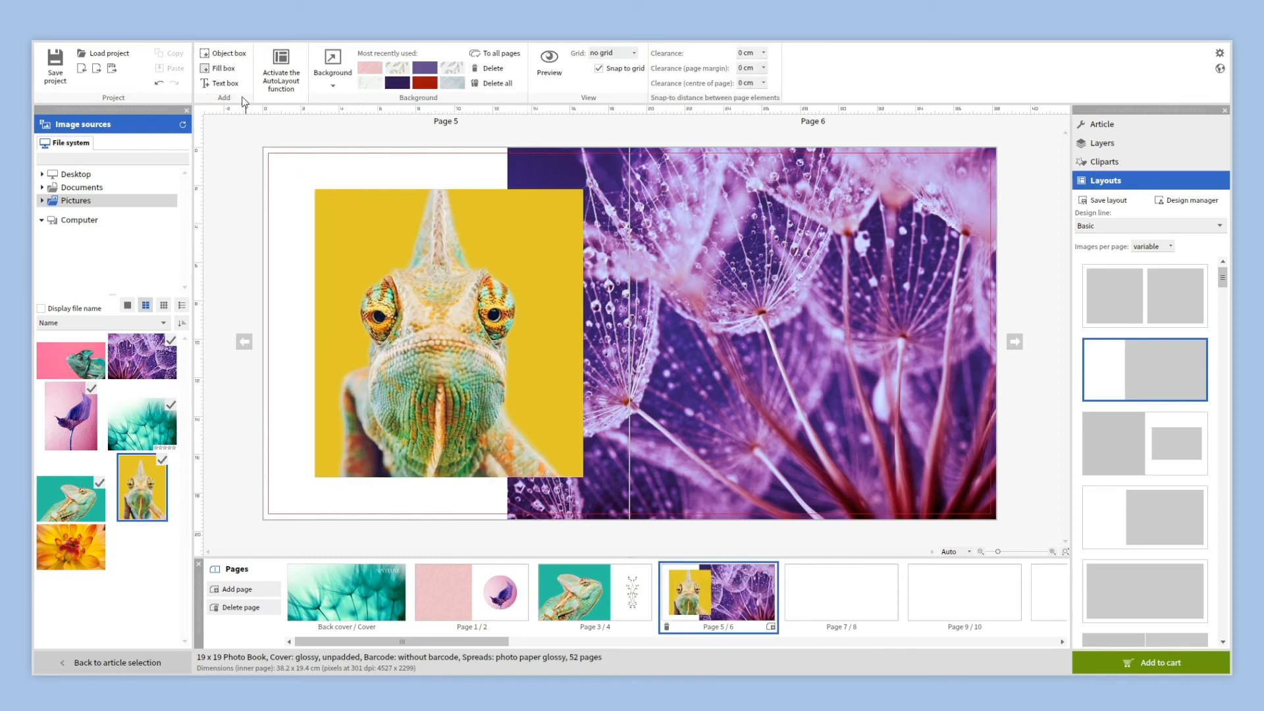
- Add a fill box to pages 5/6 and give it the recently used solid purple colour
click(220, 68)
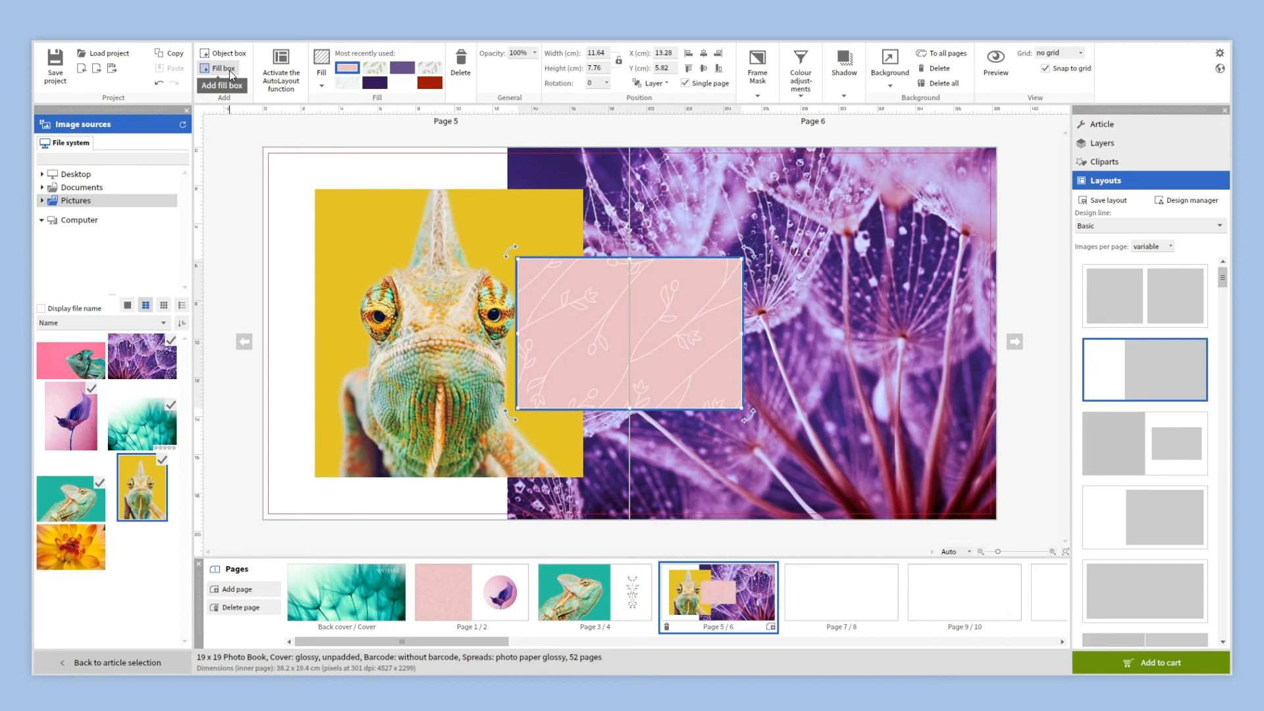
click(322, 86)
click(358, 58)
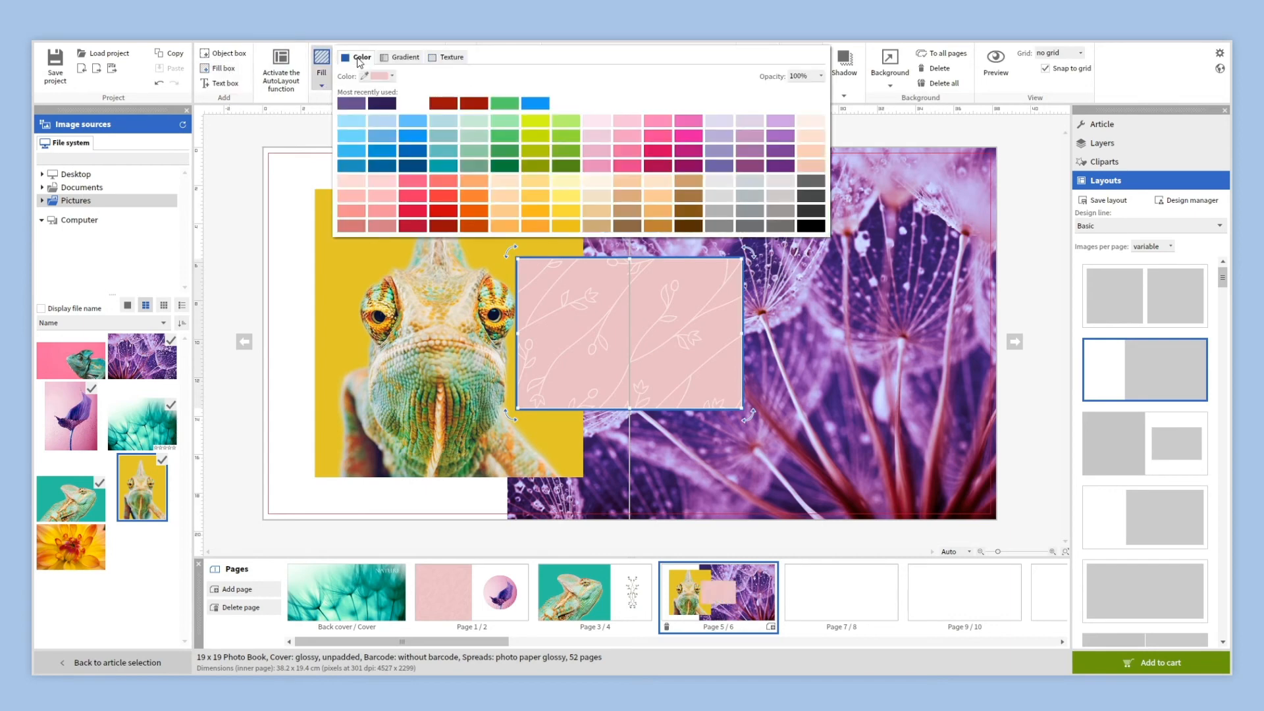
click(354, 108)
- Fit the purple fill box over page 5's blank area at about 12.74 x 19.40 cm and layer it behind the chameleon photo
drag(584, 304, 329, 192)
drag(374, 295, 375, 502)
drag(487, 333, 508, 336)
click(668, 84)
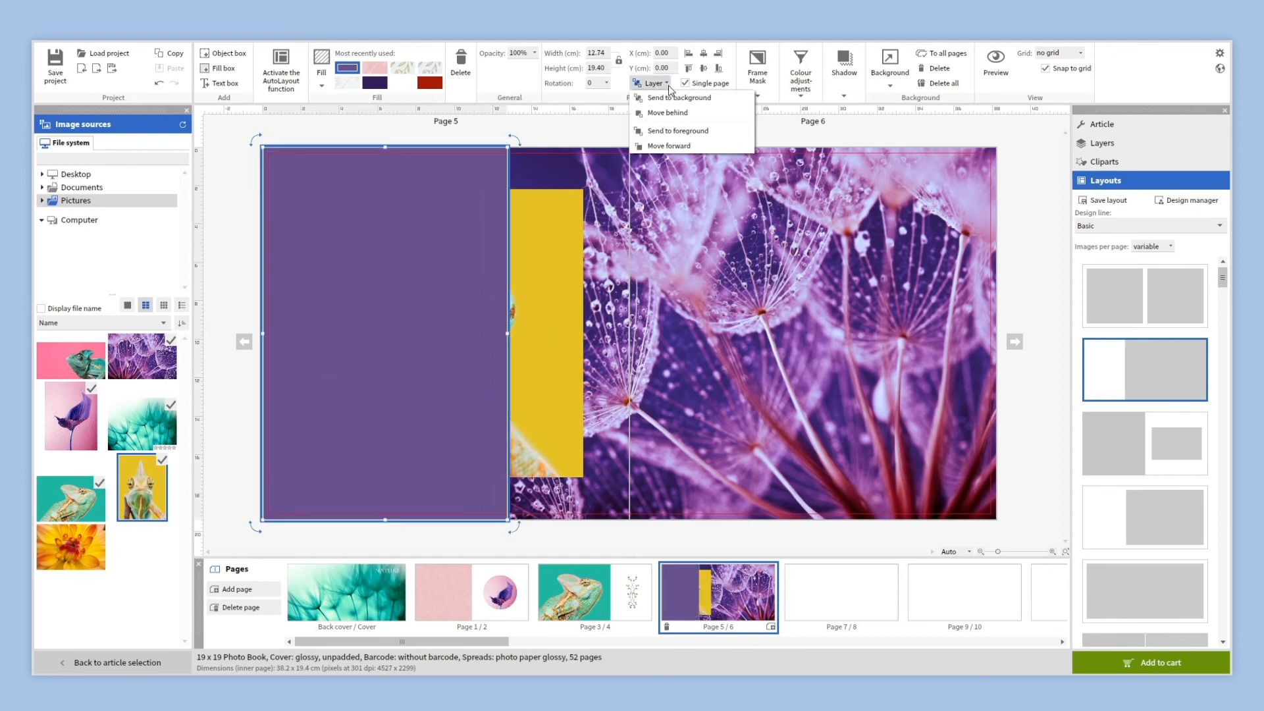
click(667, 106)
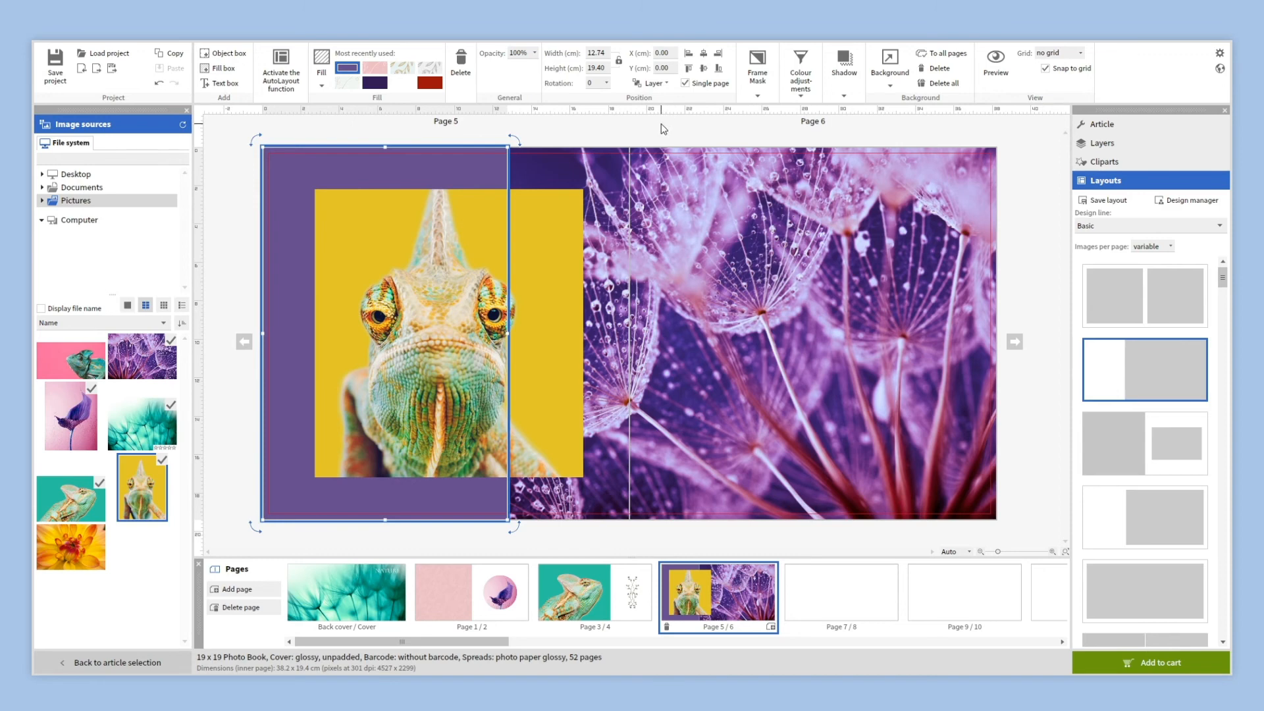
click(663, 129)
- Set the opacity of the dandelion photo on pages 5/6 to 80%
click(693, 202)
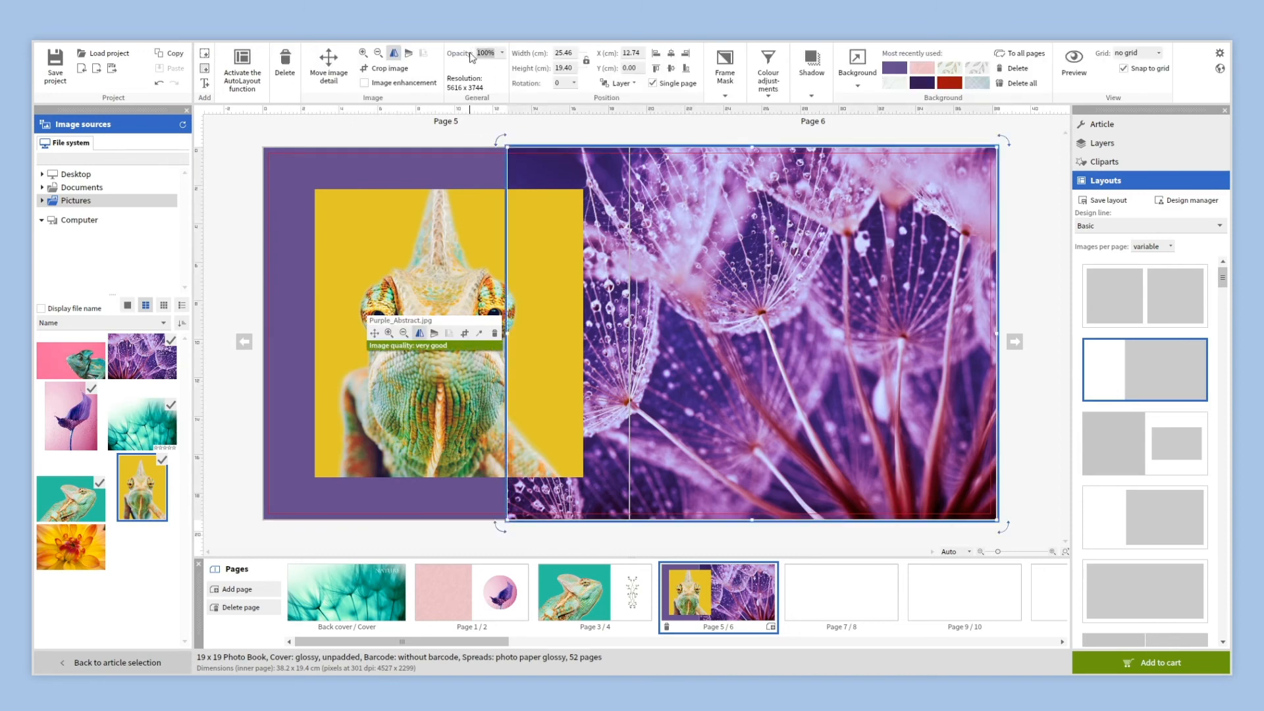
text(80)
click(483, 136)
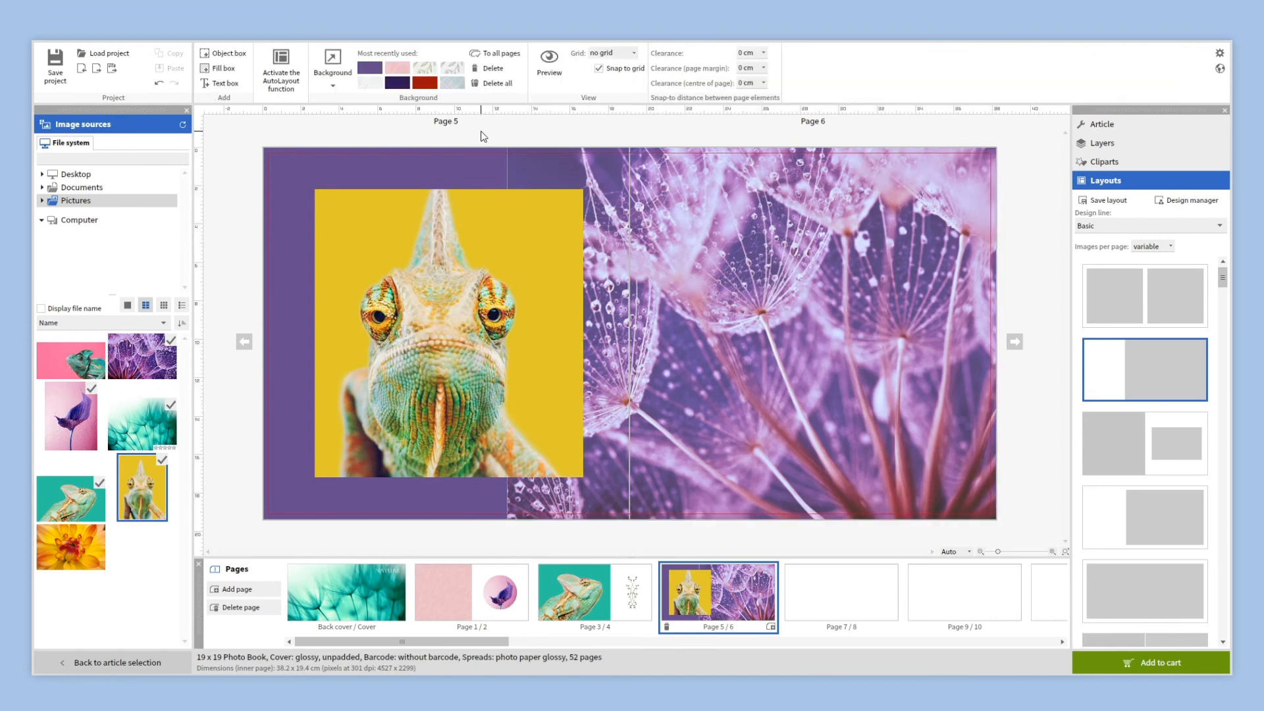
- Apply a thin white frame to the yellow chameleon photo on page 5
click(523, 228)
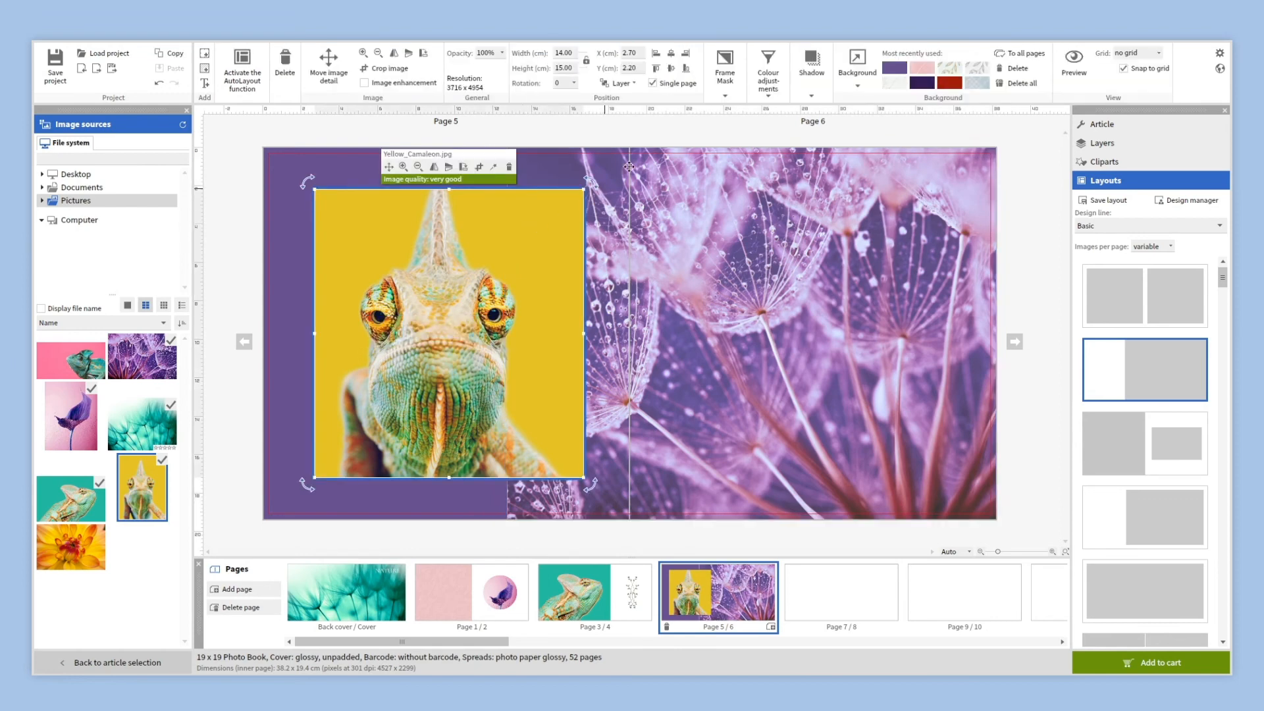
click(718, 74)
click(730, 189)
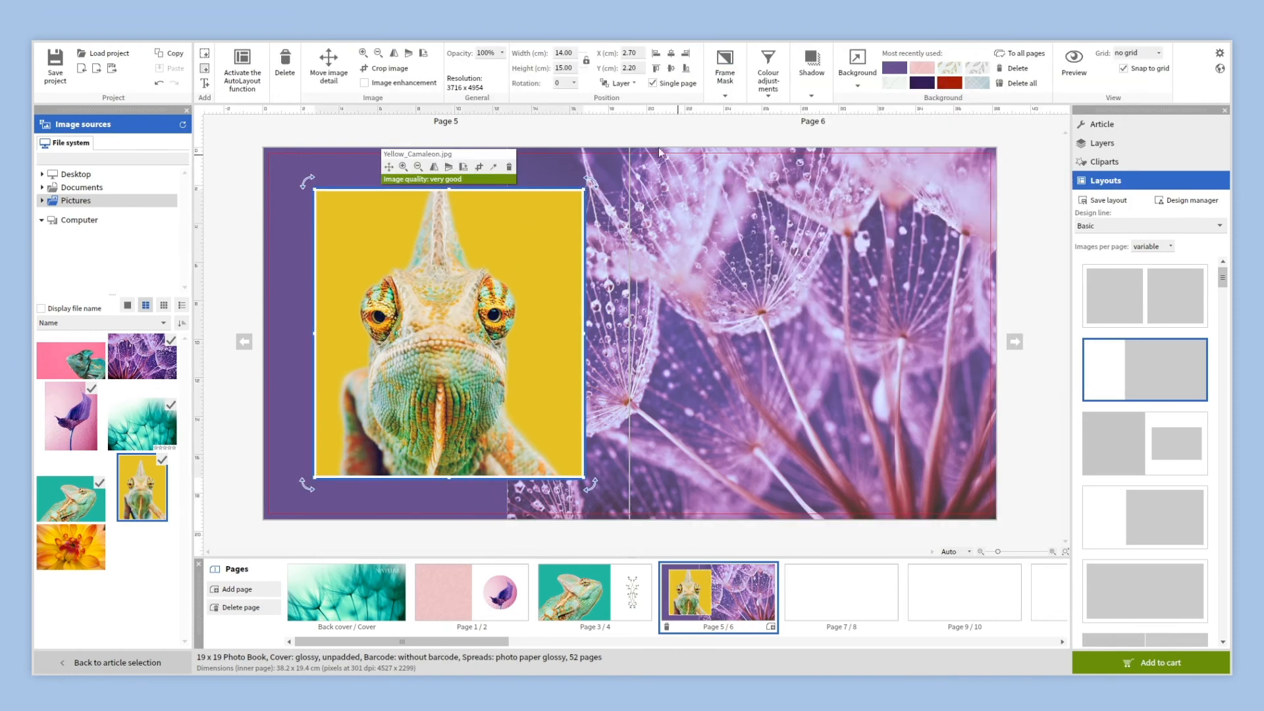
click(640, 128)
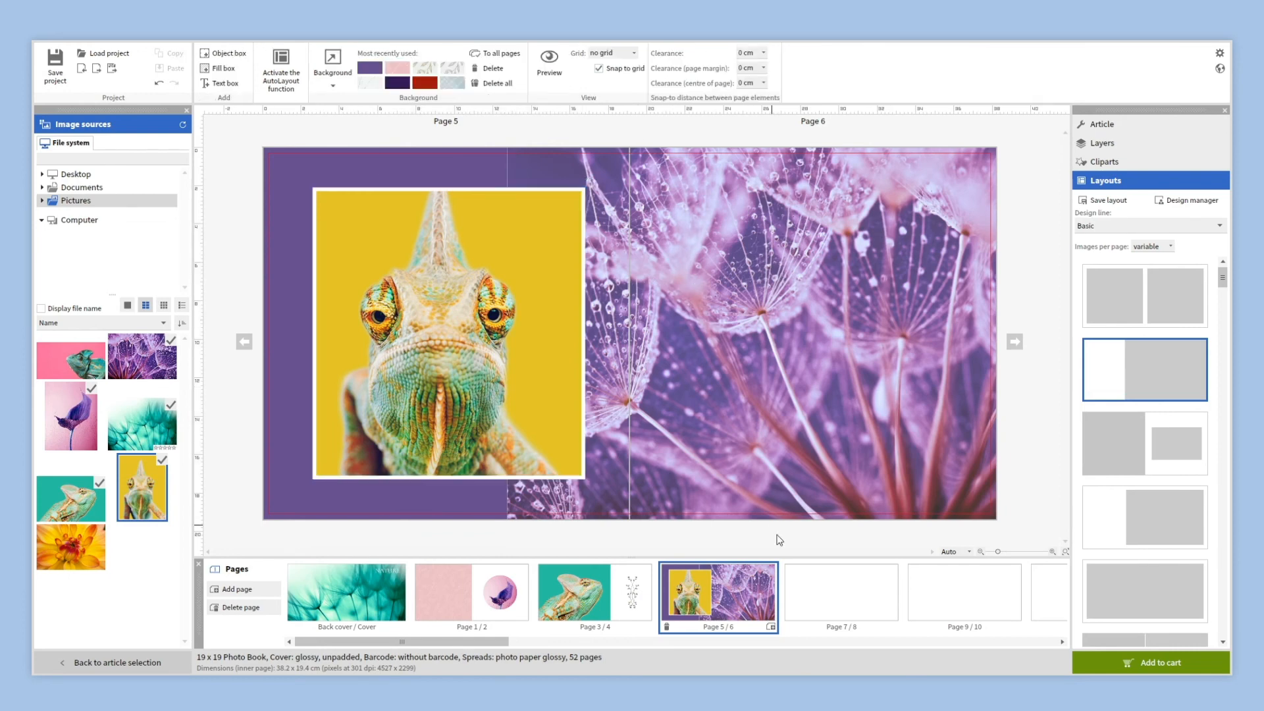
- Open the blank pages 7/8 and fill the whole double page with the yellow flower photo
click(816, 594)
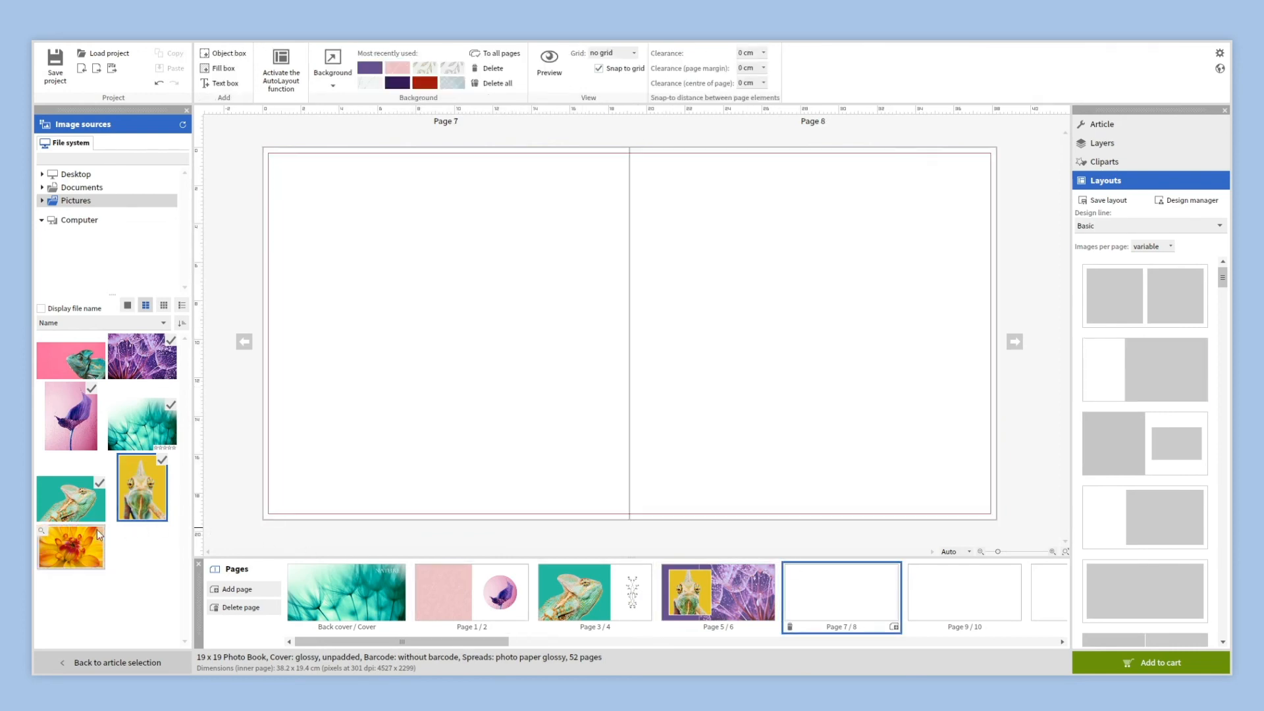
drag(97, 529, 277, 522)
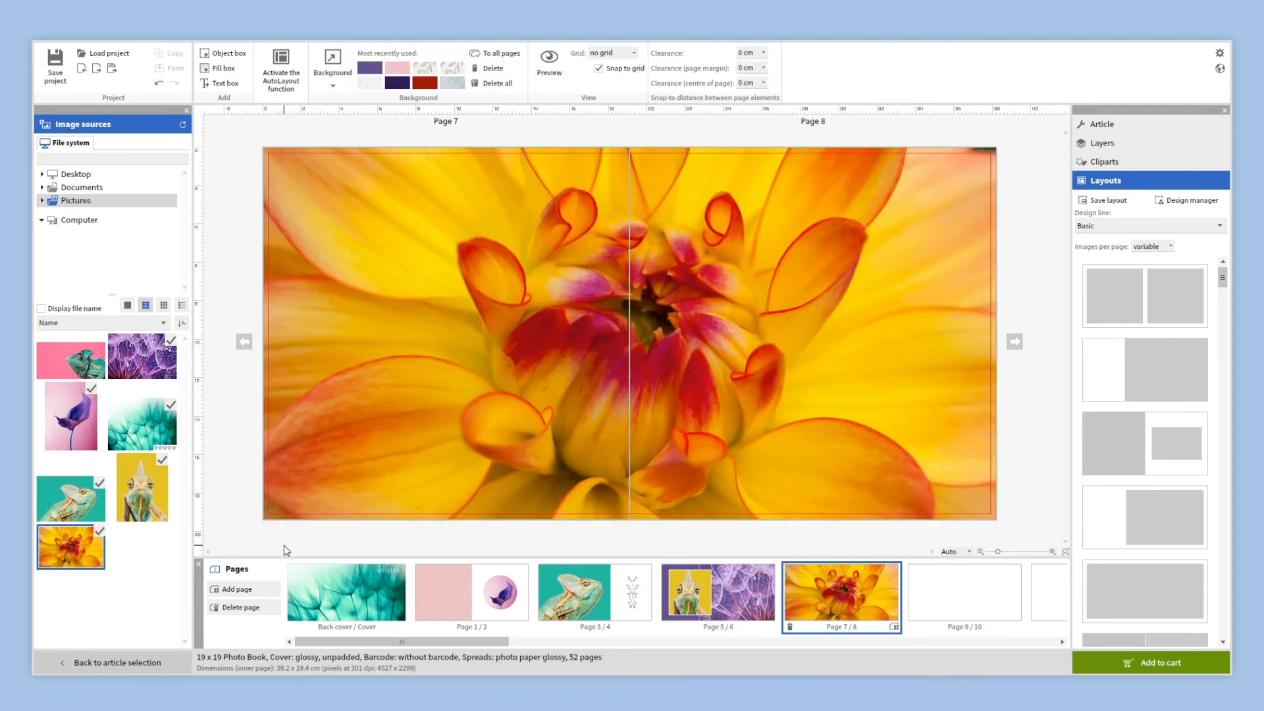
- Raise the yellow flower photo's brightness to about 6.8 and its contrast to about 31
click(677, 299)
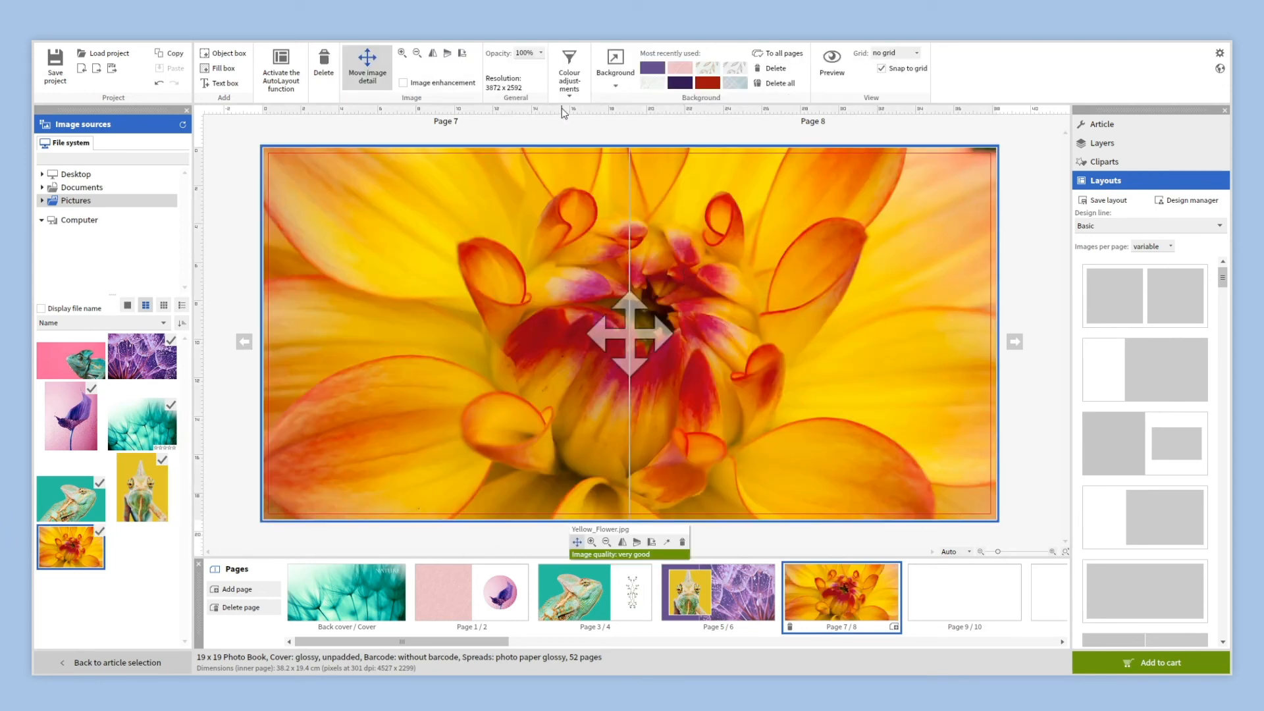
click(569, 91)
click(626, 112)
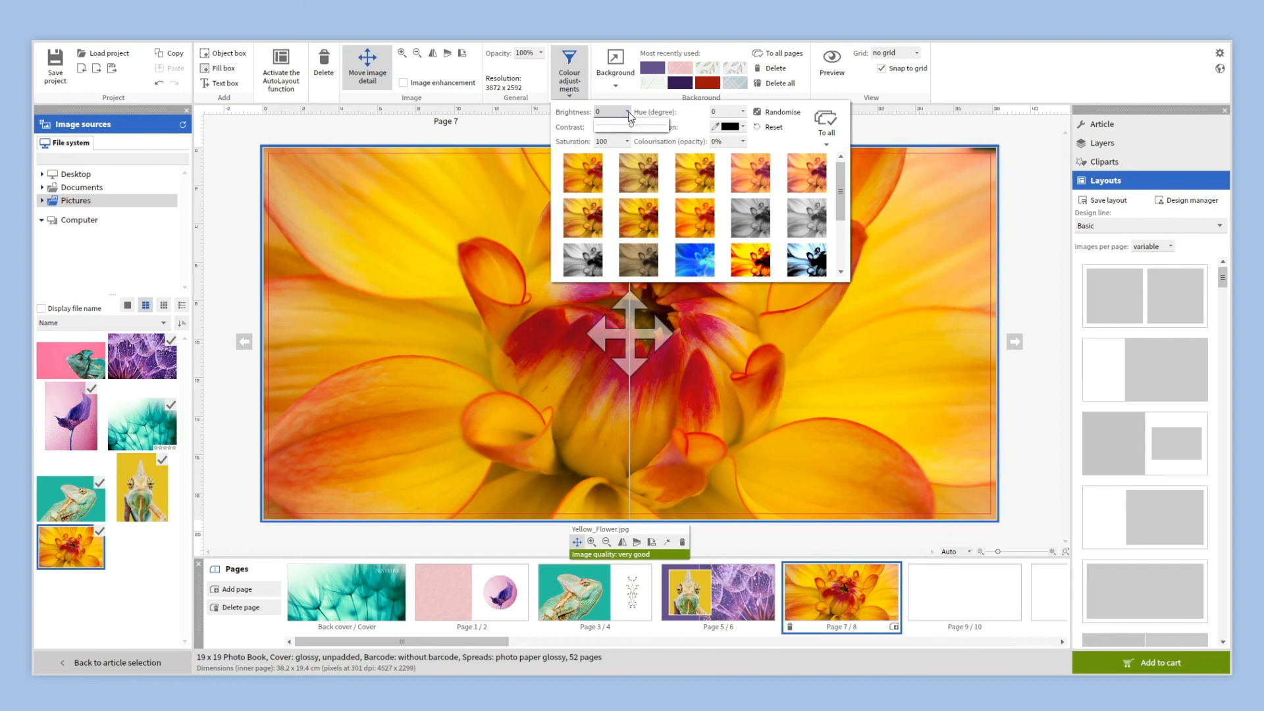
drag(630, 127, 621, 143)
click(564, 125)
click(627, 126)
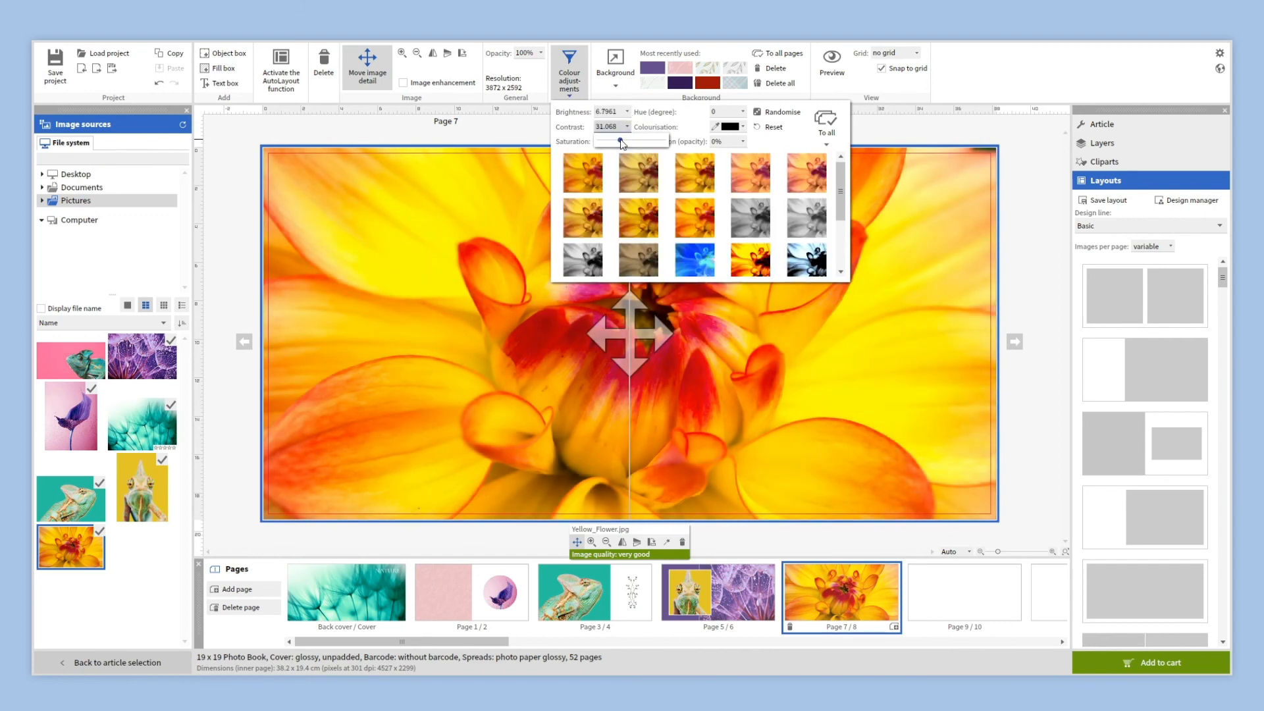
click(541, 136)
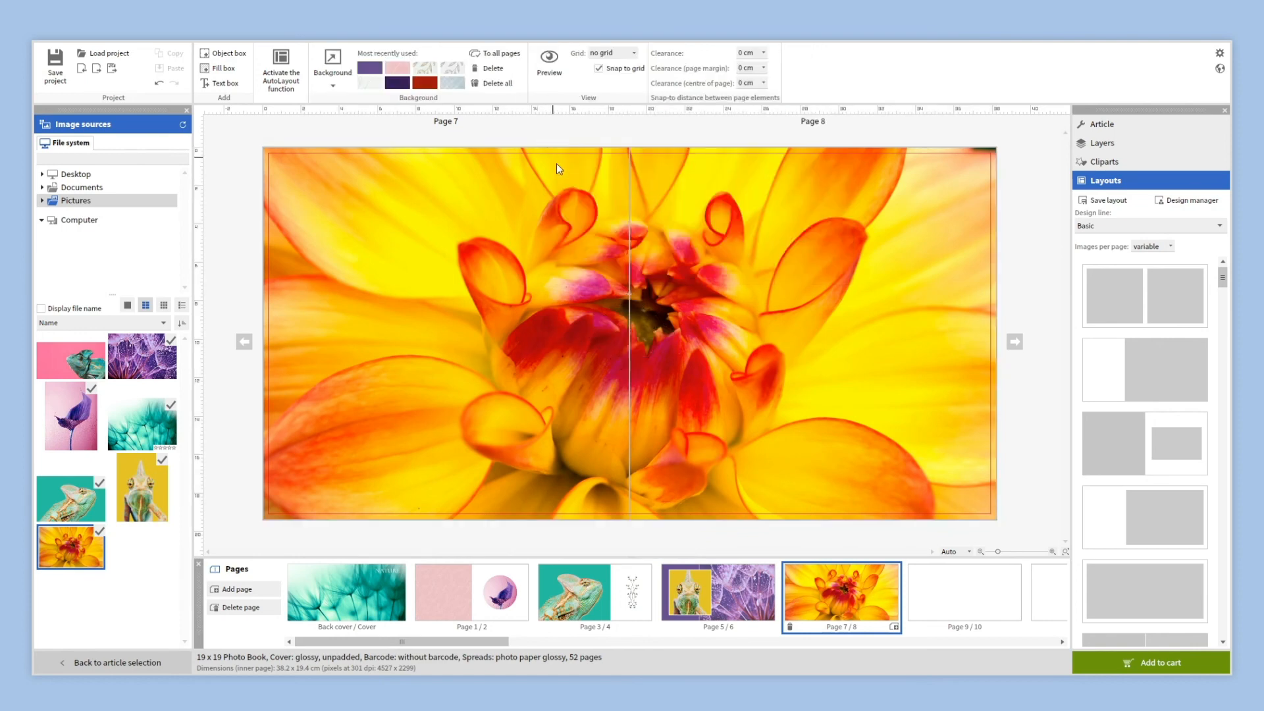
- Open the blank pages 9/10 and fill the whole double page with the pink chameleon photo
click(963, 593)
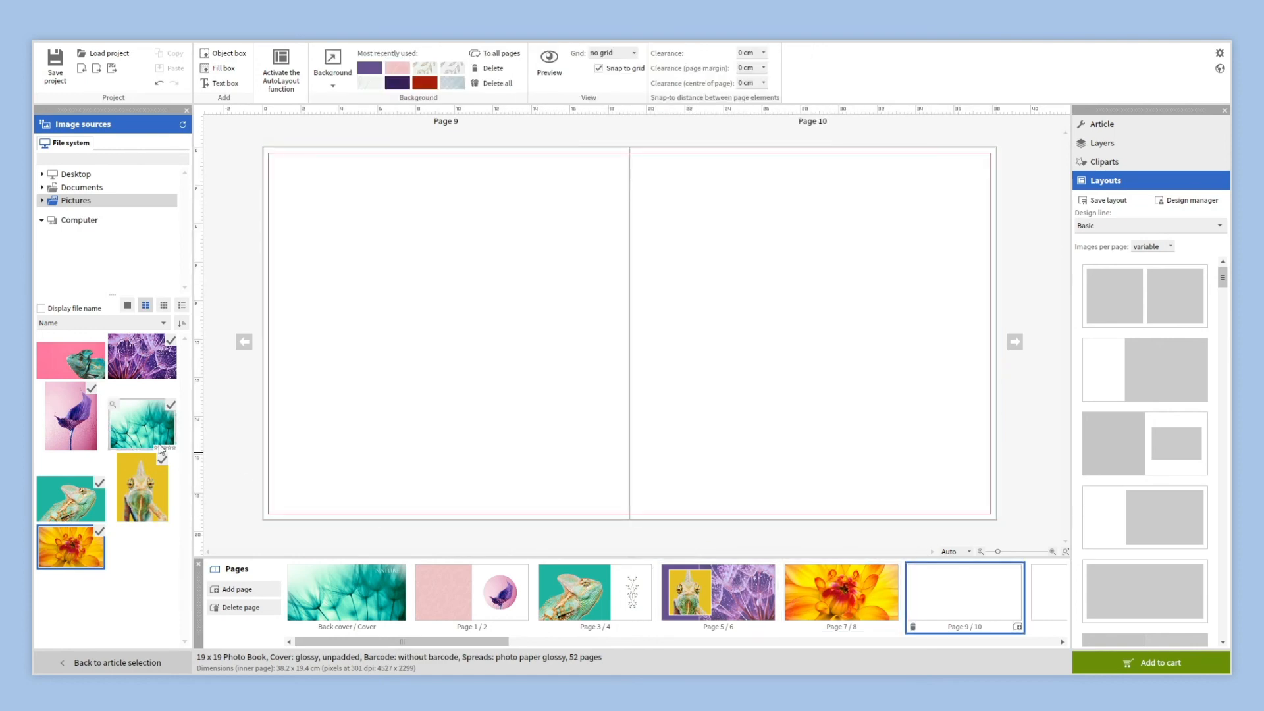
drag(66, 361, 266, 392)
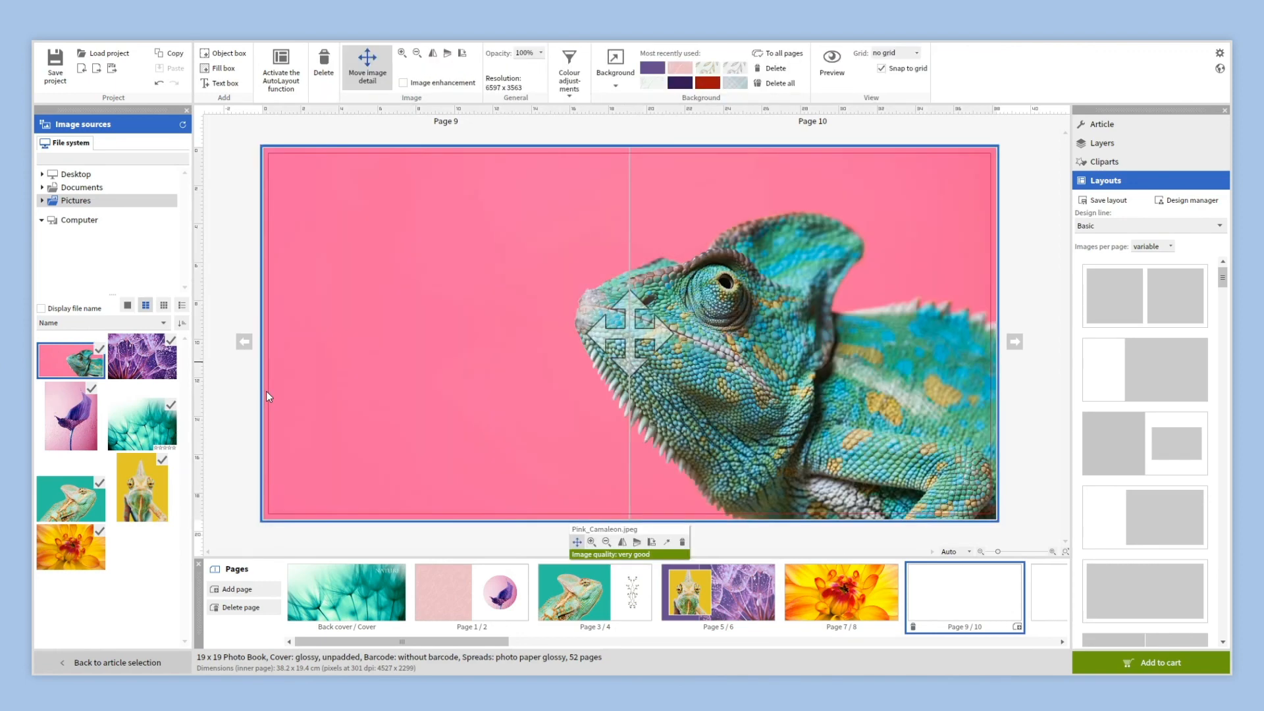
click(232, 401)
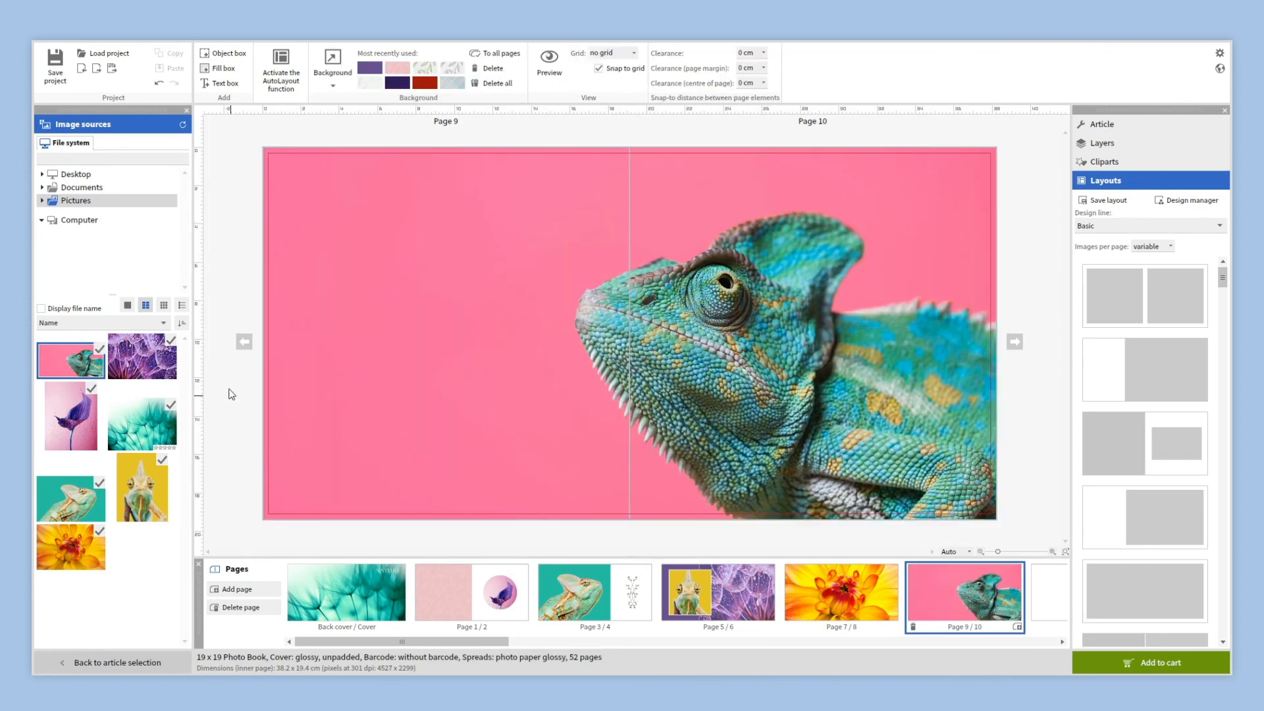
- Add a two-line text box reading "Colorful nature" and place it near page 9's upper left corner at about X 2.13 cm, Y 1.72 cm
click(224, 83)
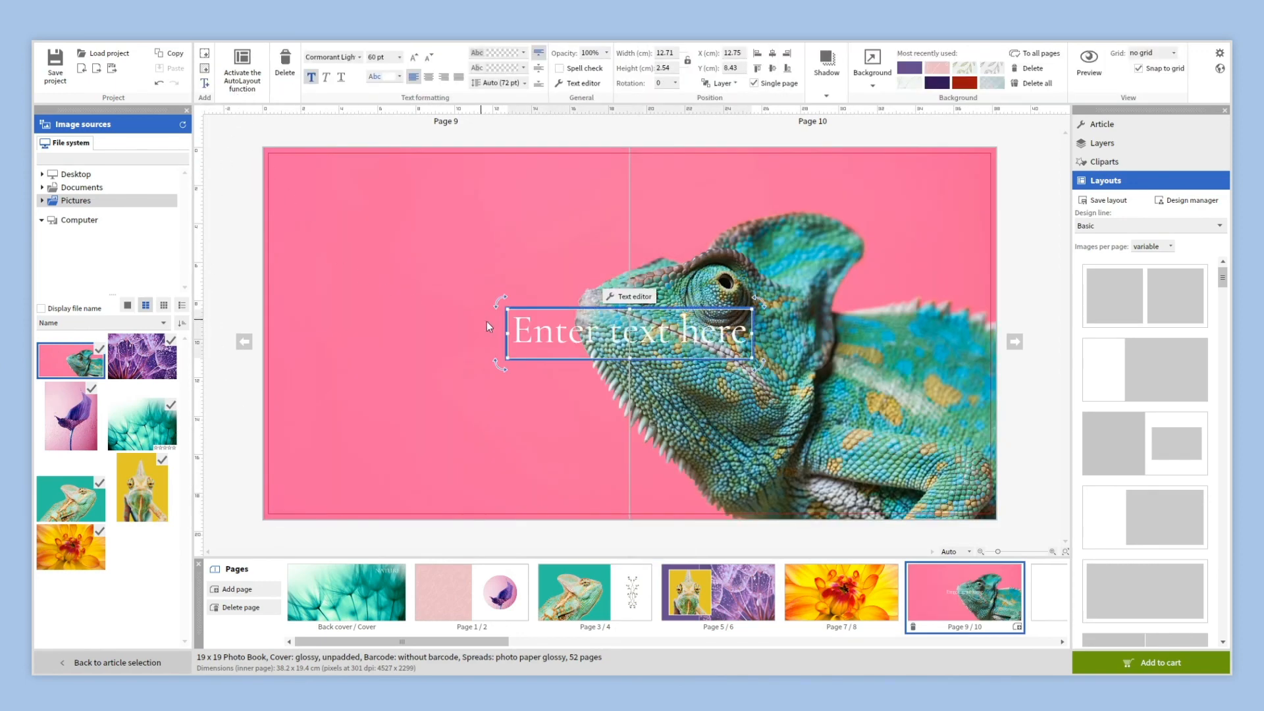
drag(523, 328, 378, 213)
double_click(389, 221)
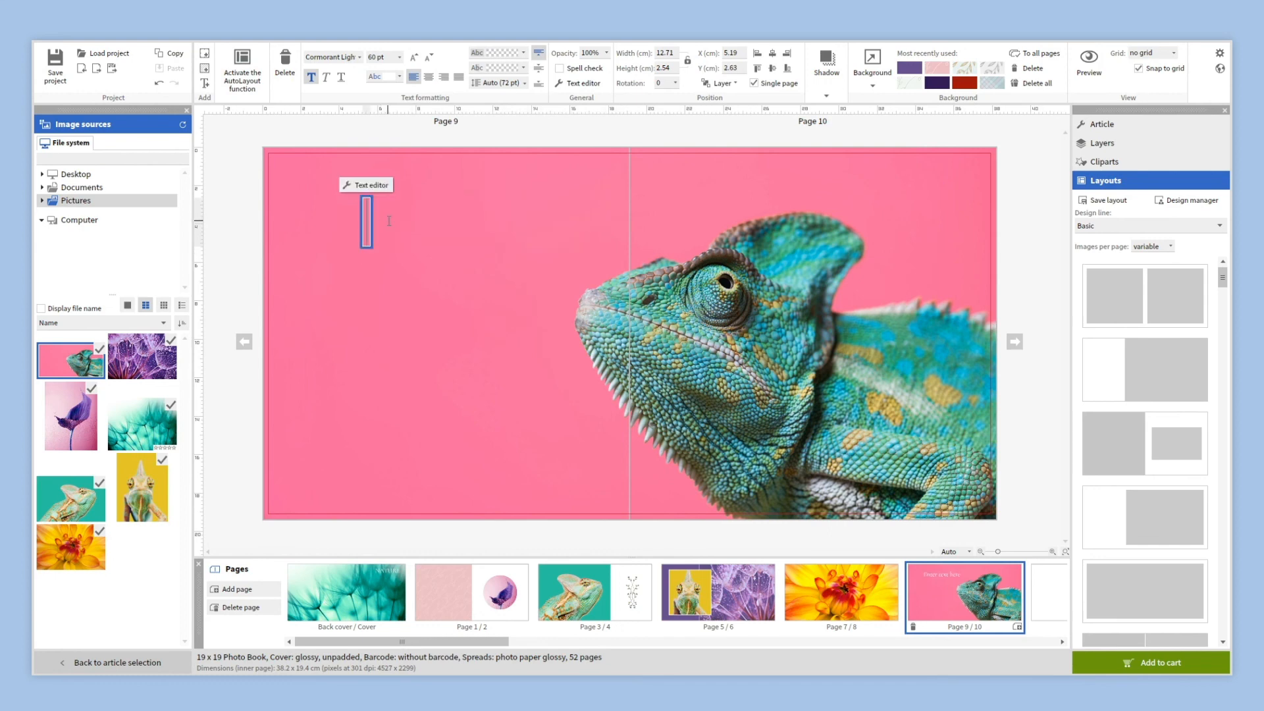
text(Colorful)
key(Return)
text(nature)
key(Escape)
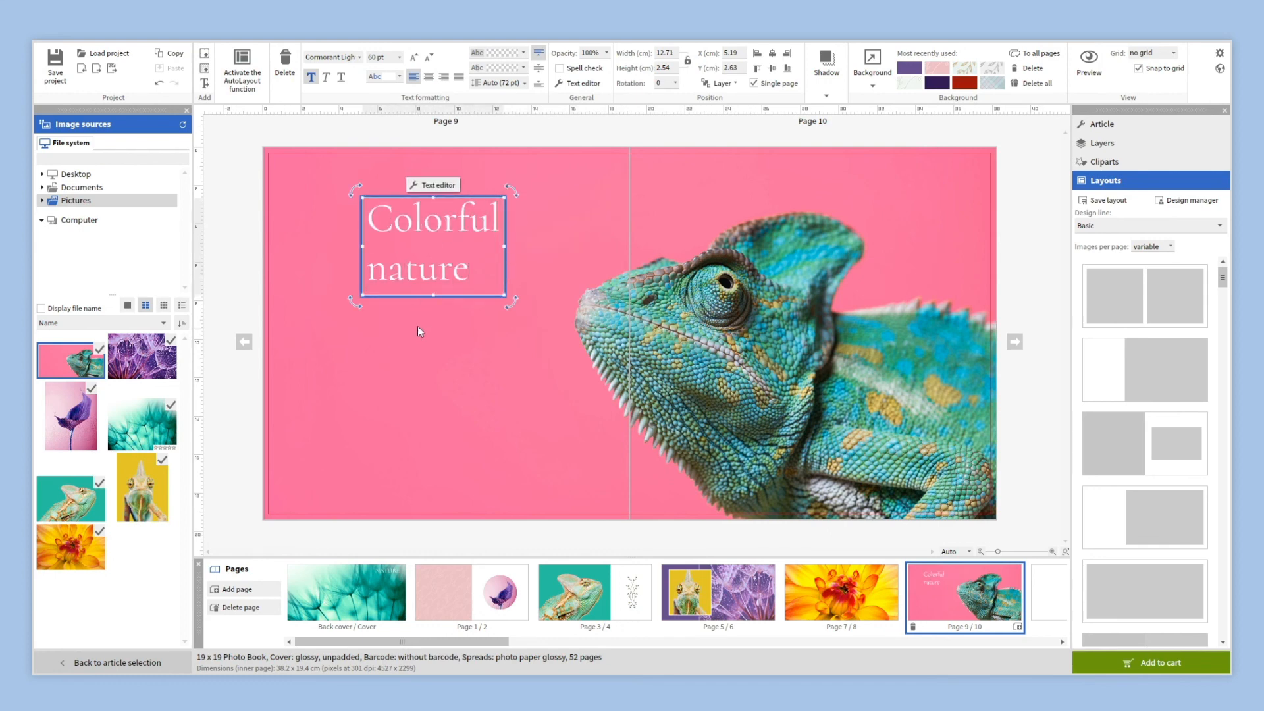
drag(420, 277, 362, 259)
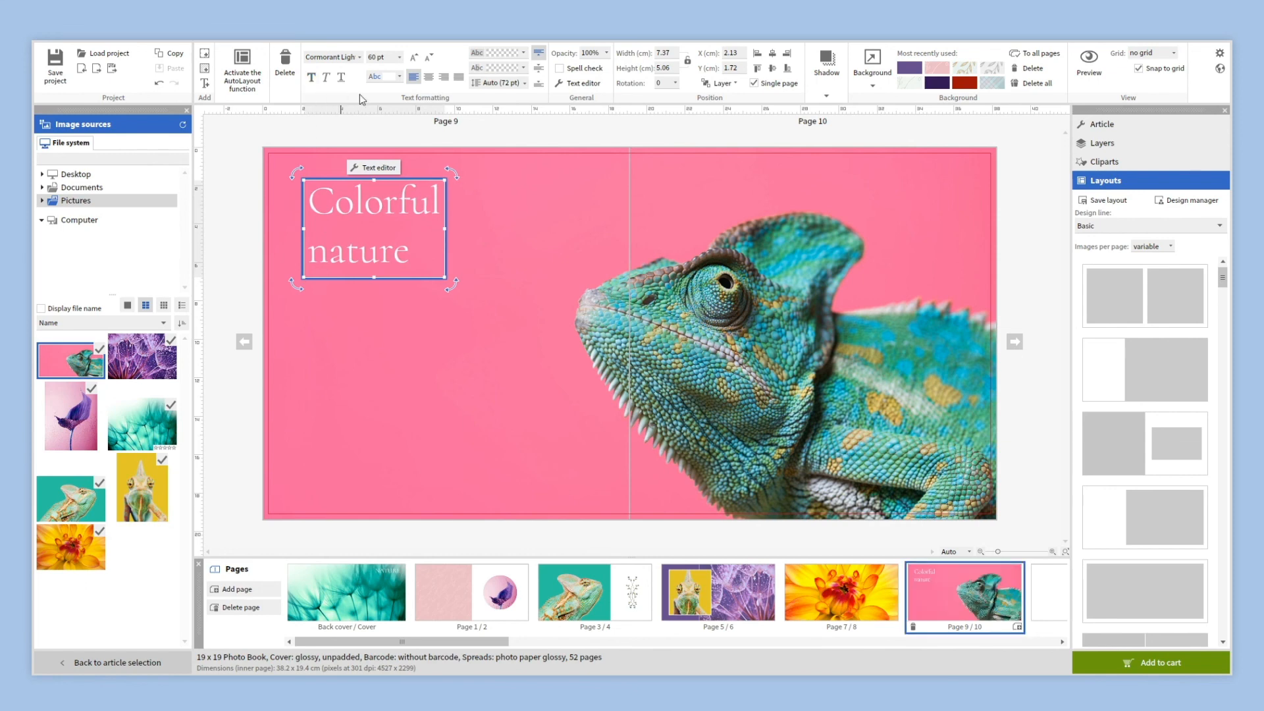
- Set the "Colorful nature" text's line spacing to 48 pt and reduce its font size to 59 pt
click(504, 83)
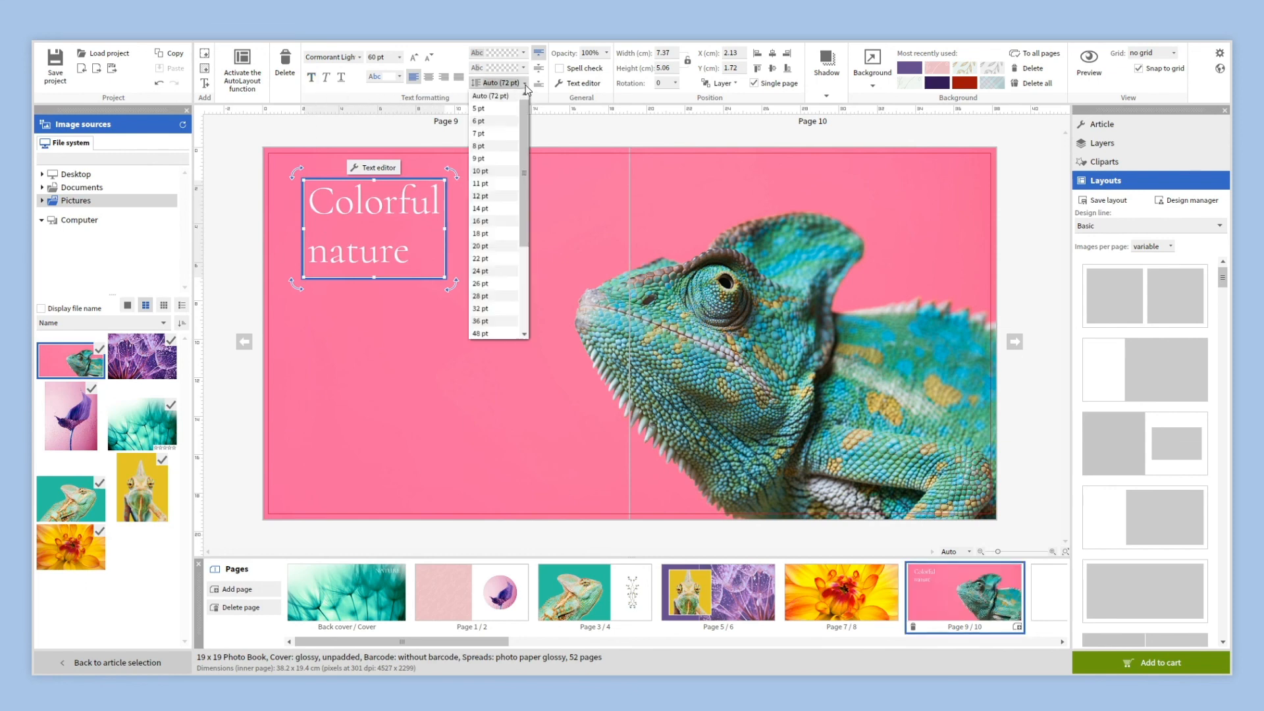
click(504, 333)
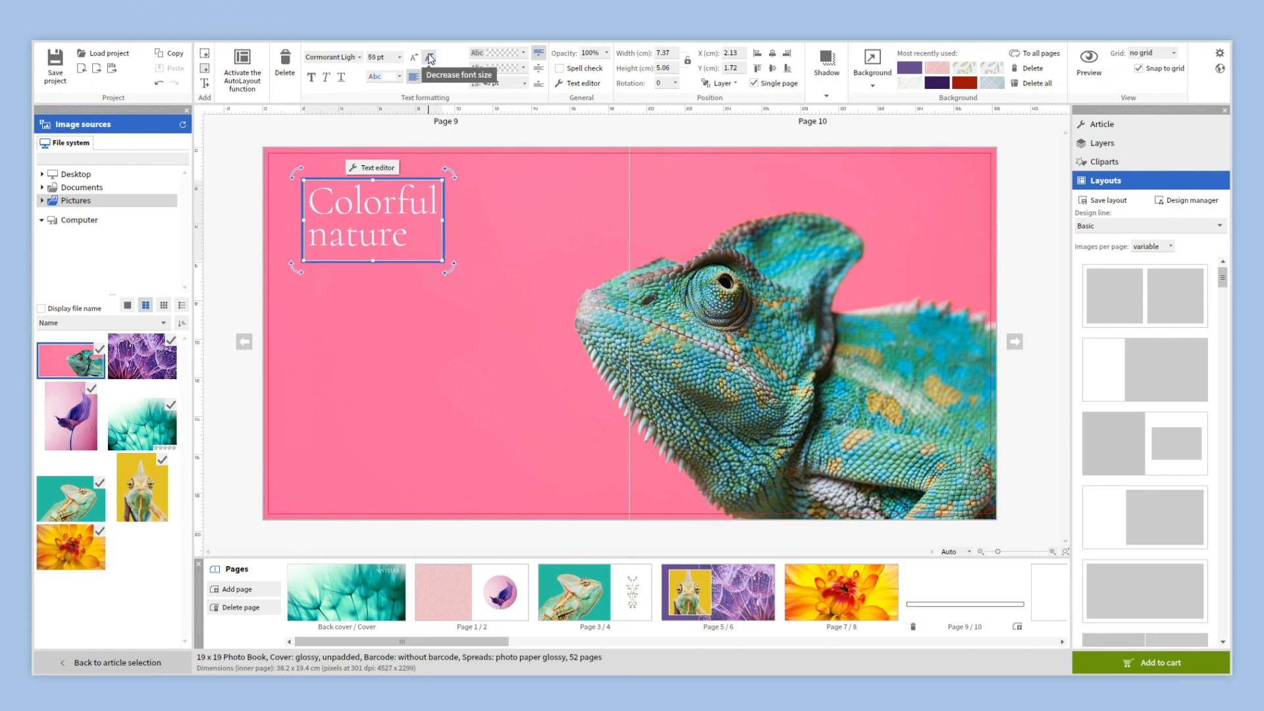
click(458, 139)
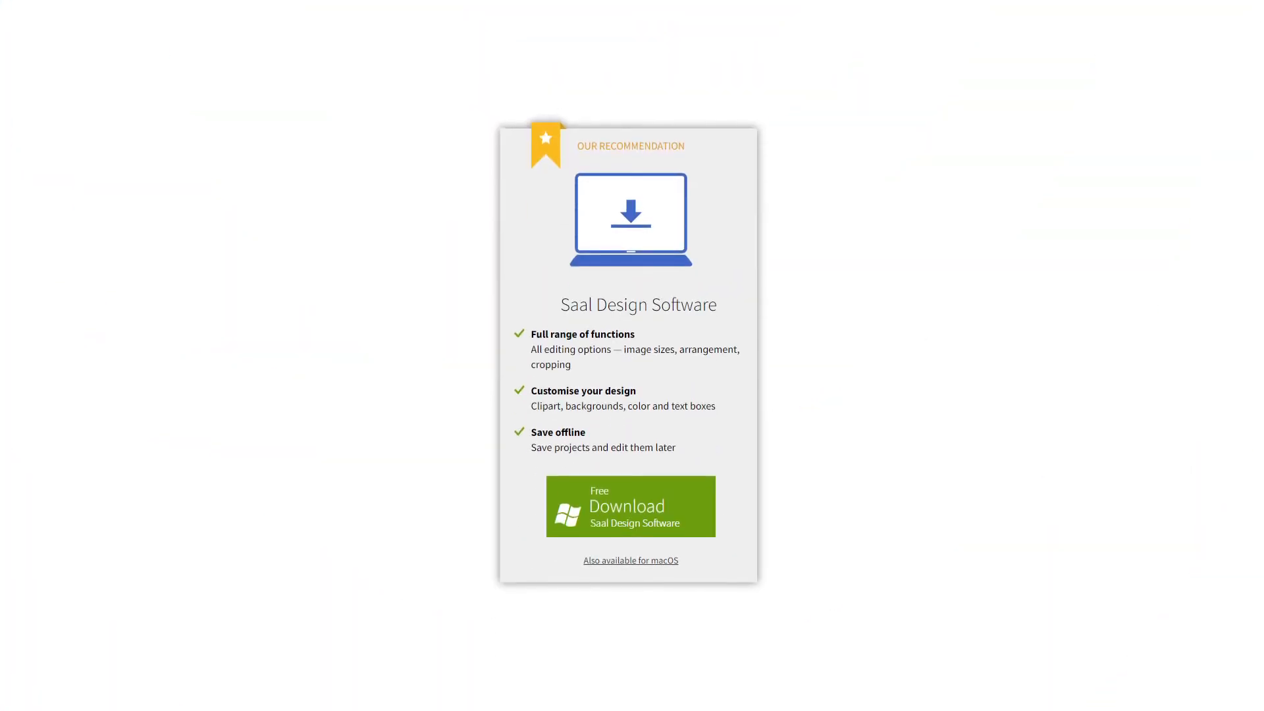
click(648, 508)
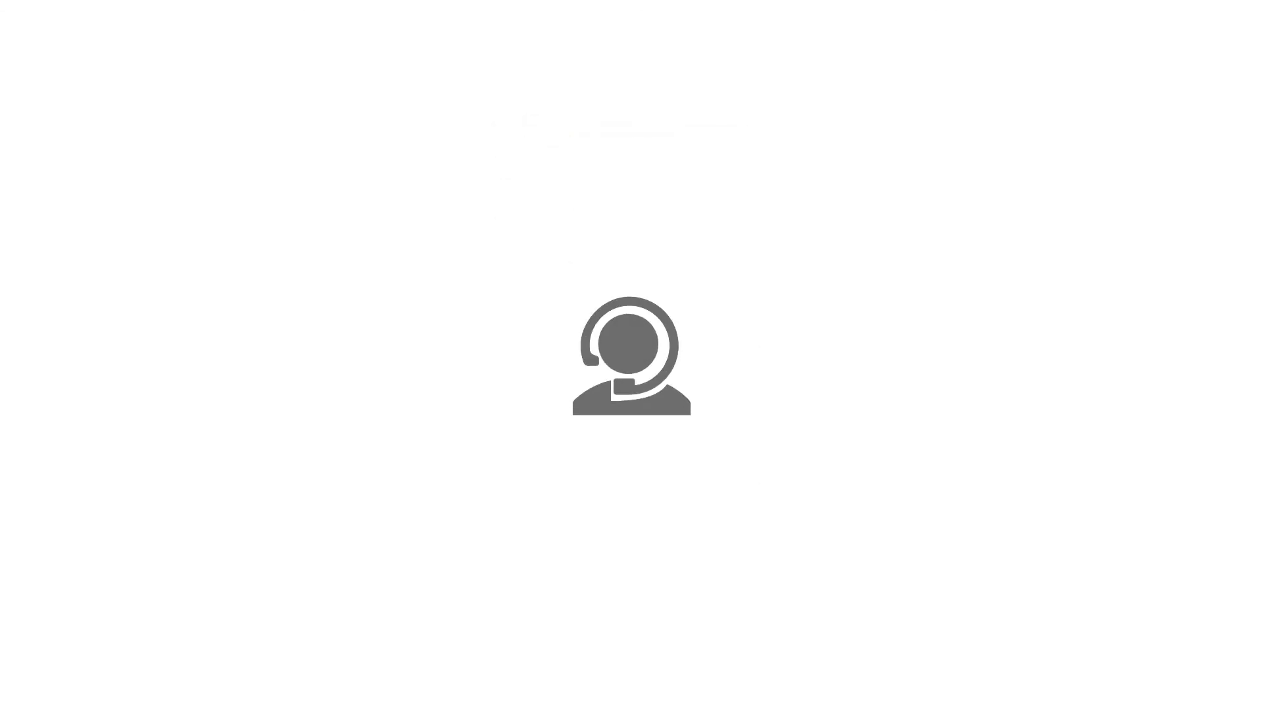